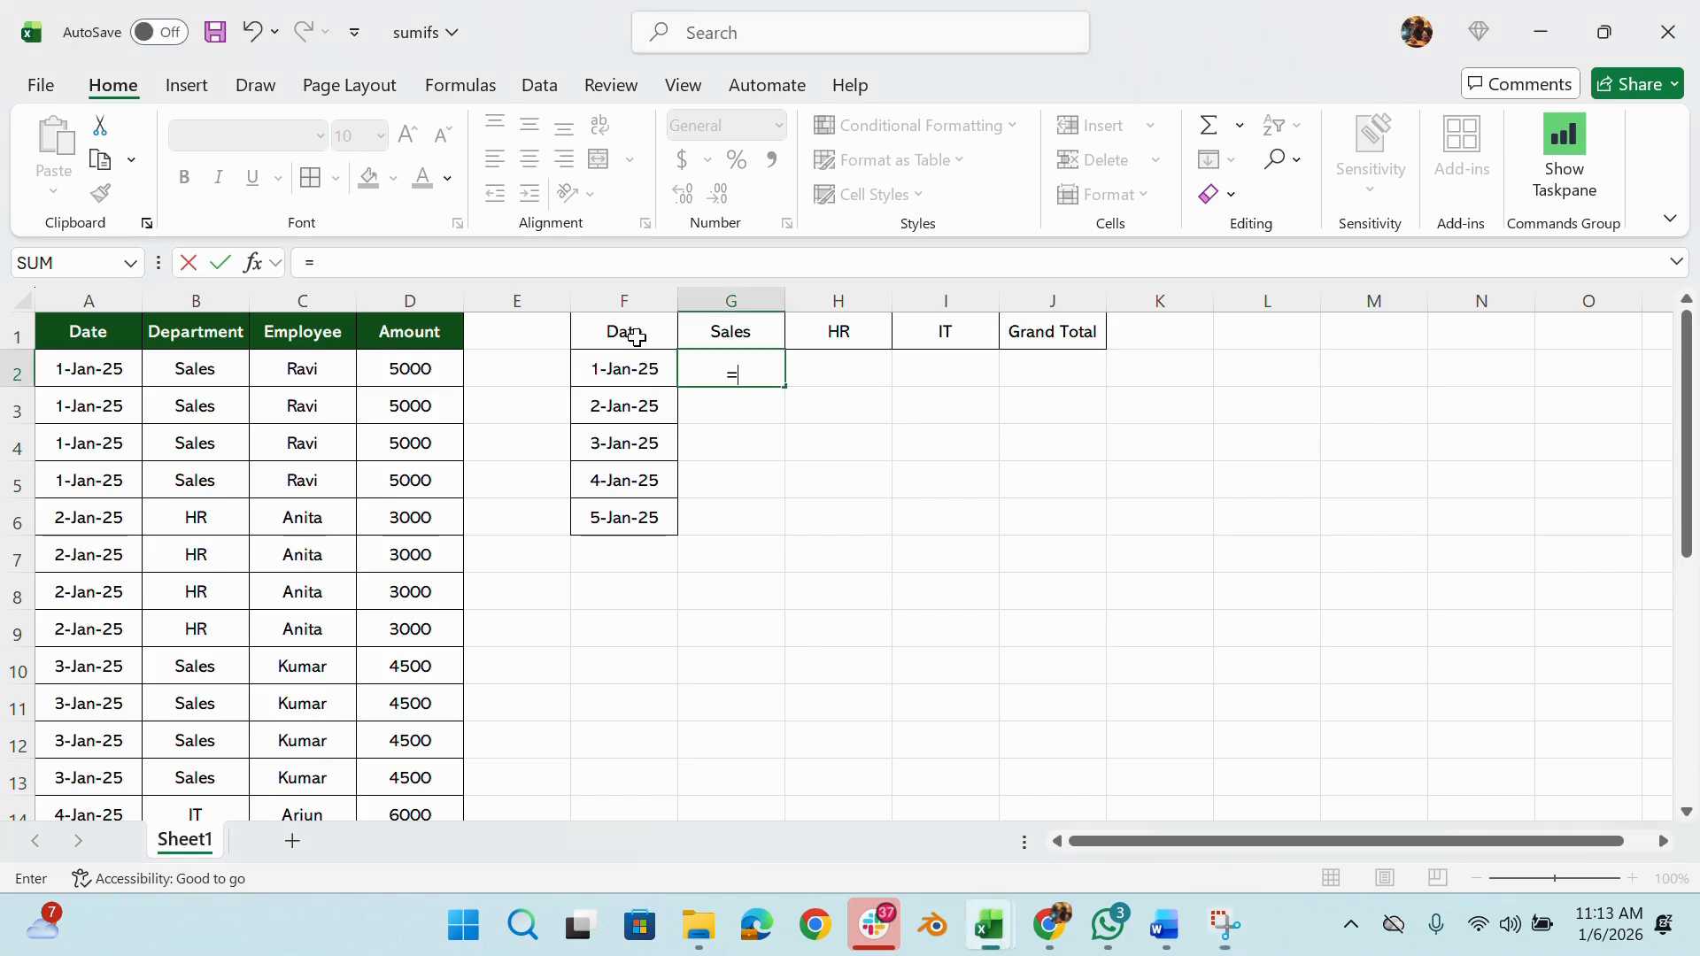
Start a SUMIFS formula in G2 with the Amount column (D:D) as the sum range
key(Escape)
drag(636, 337, 1054, 524)
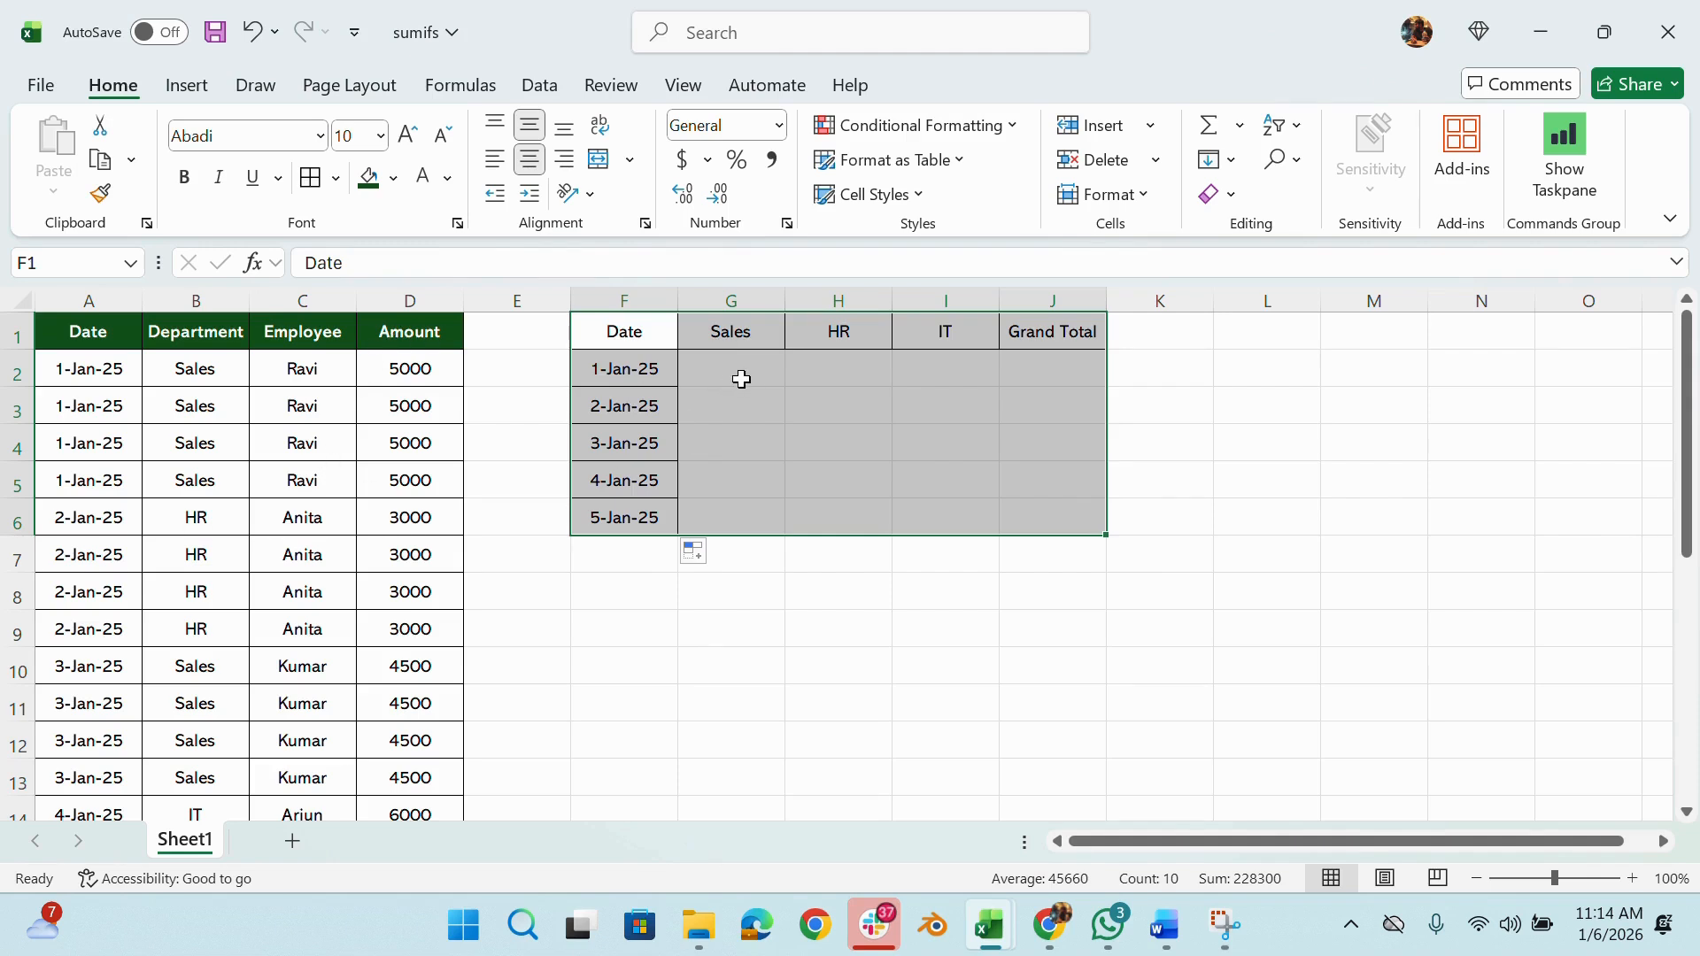
click(731, 369)
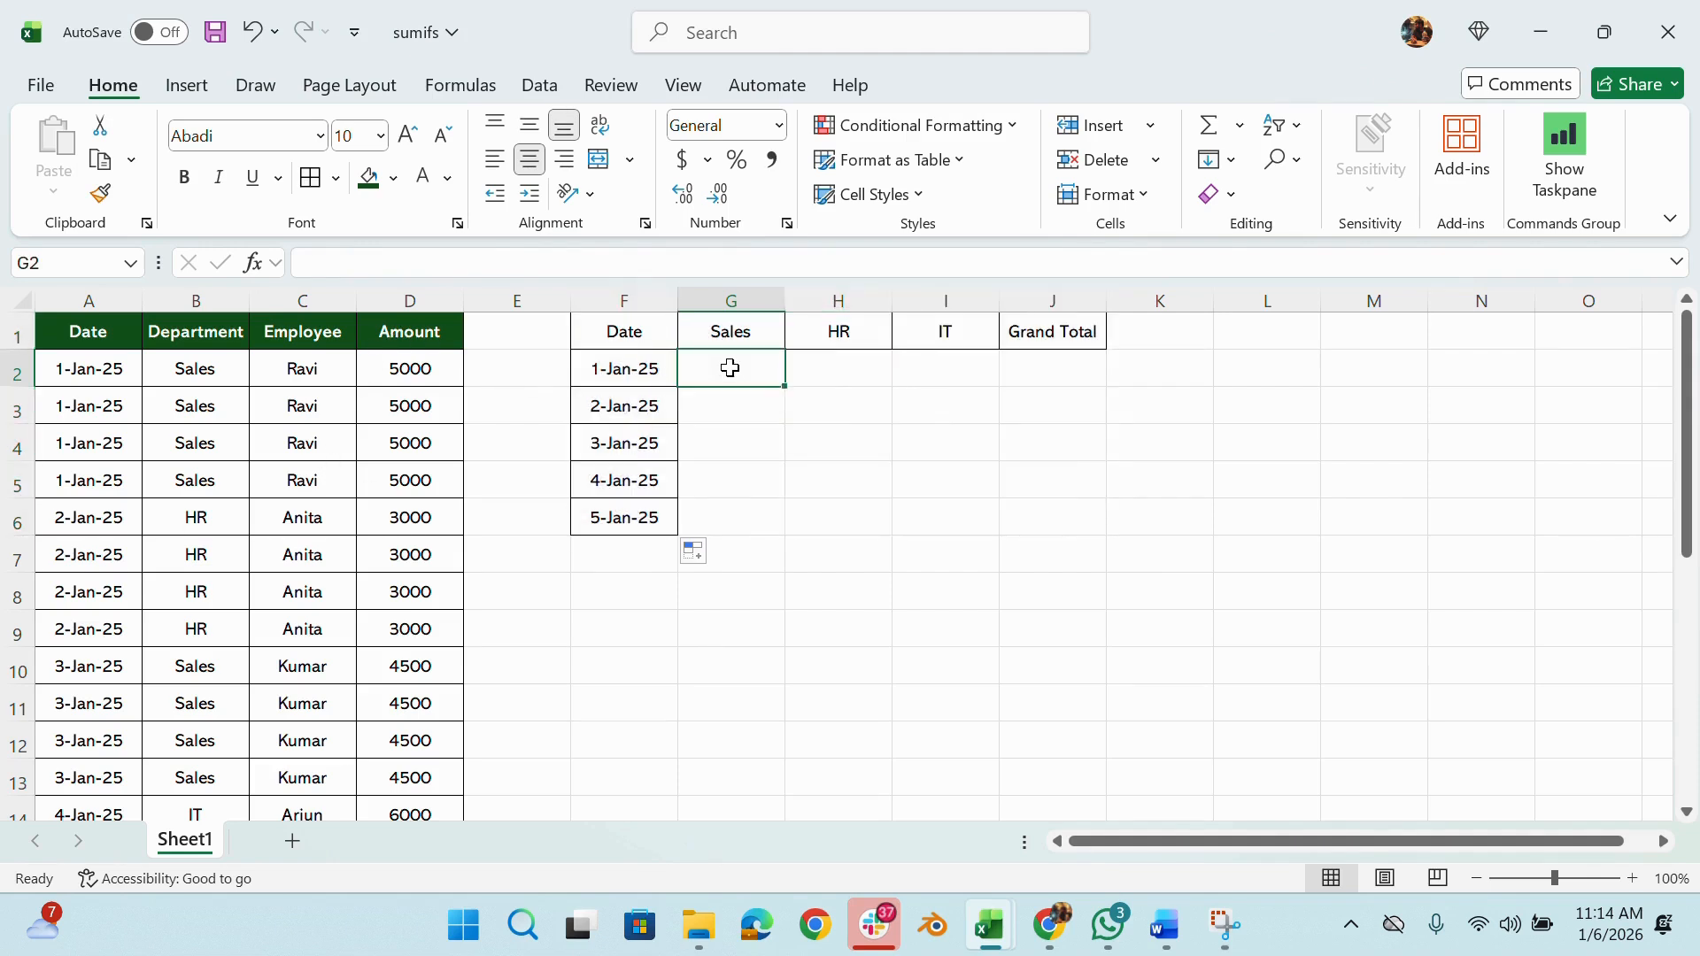
text(=s)
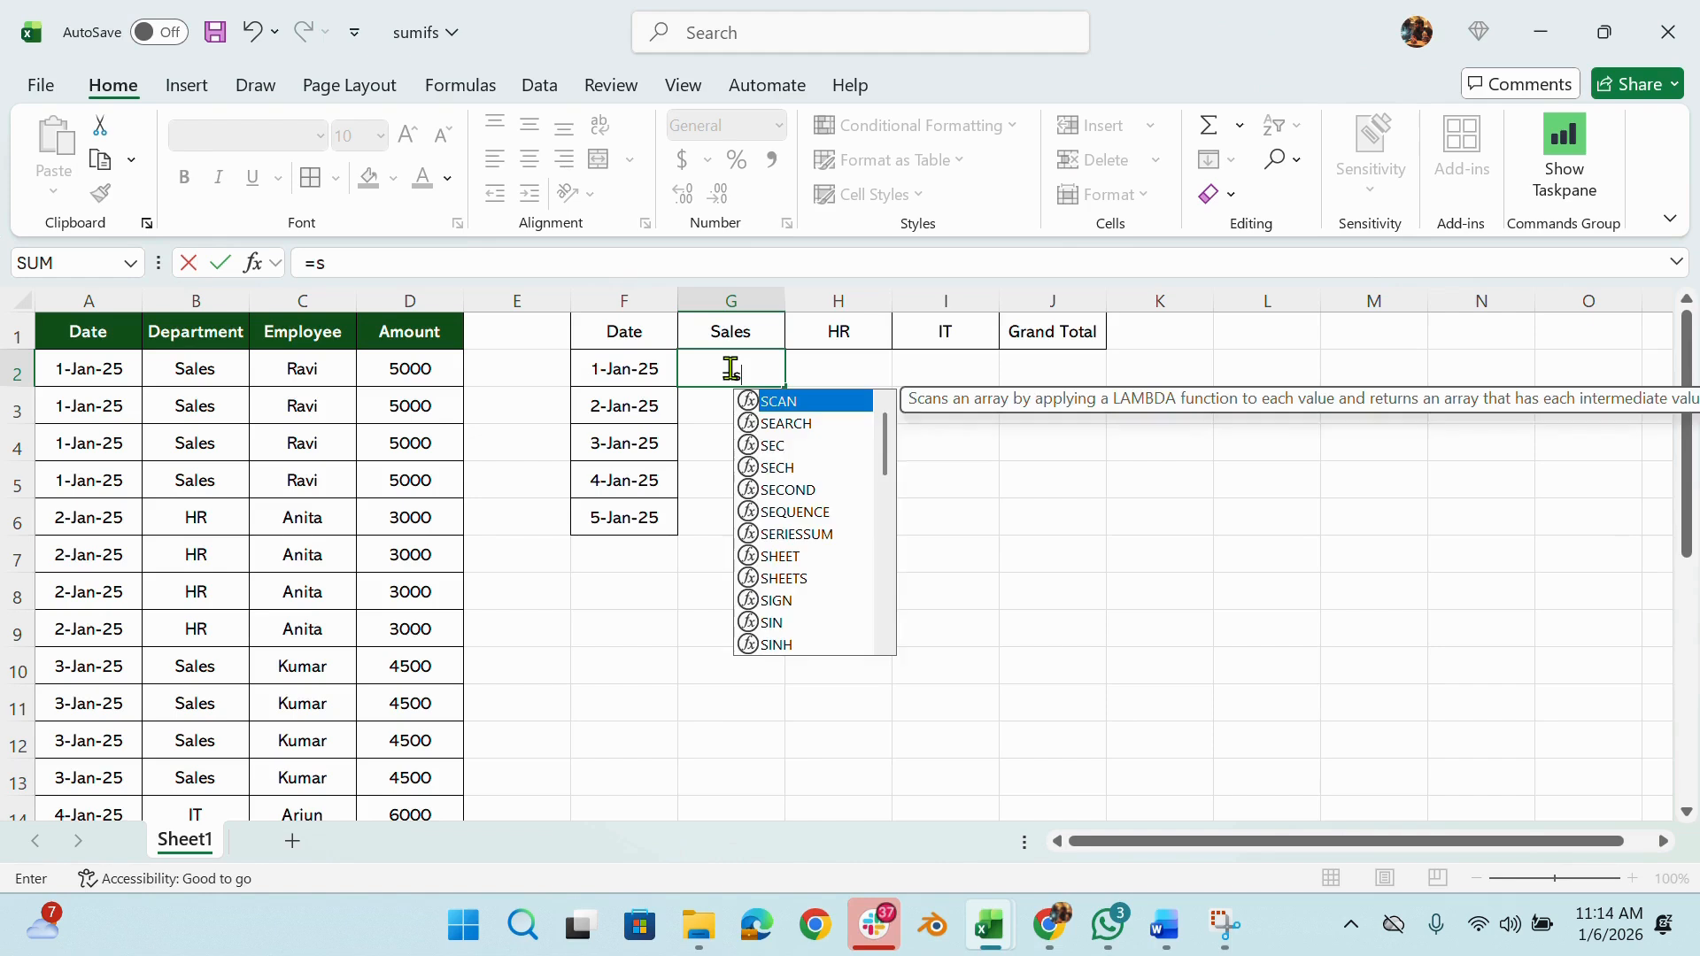
text(umifs)
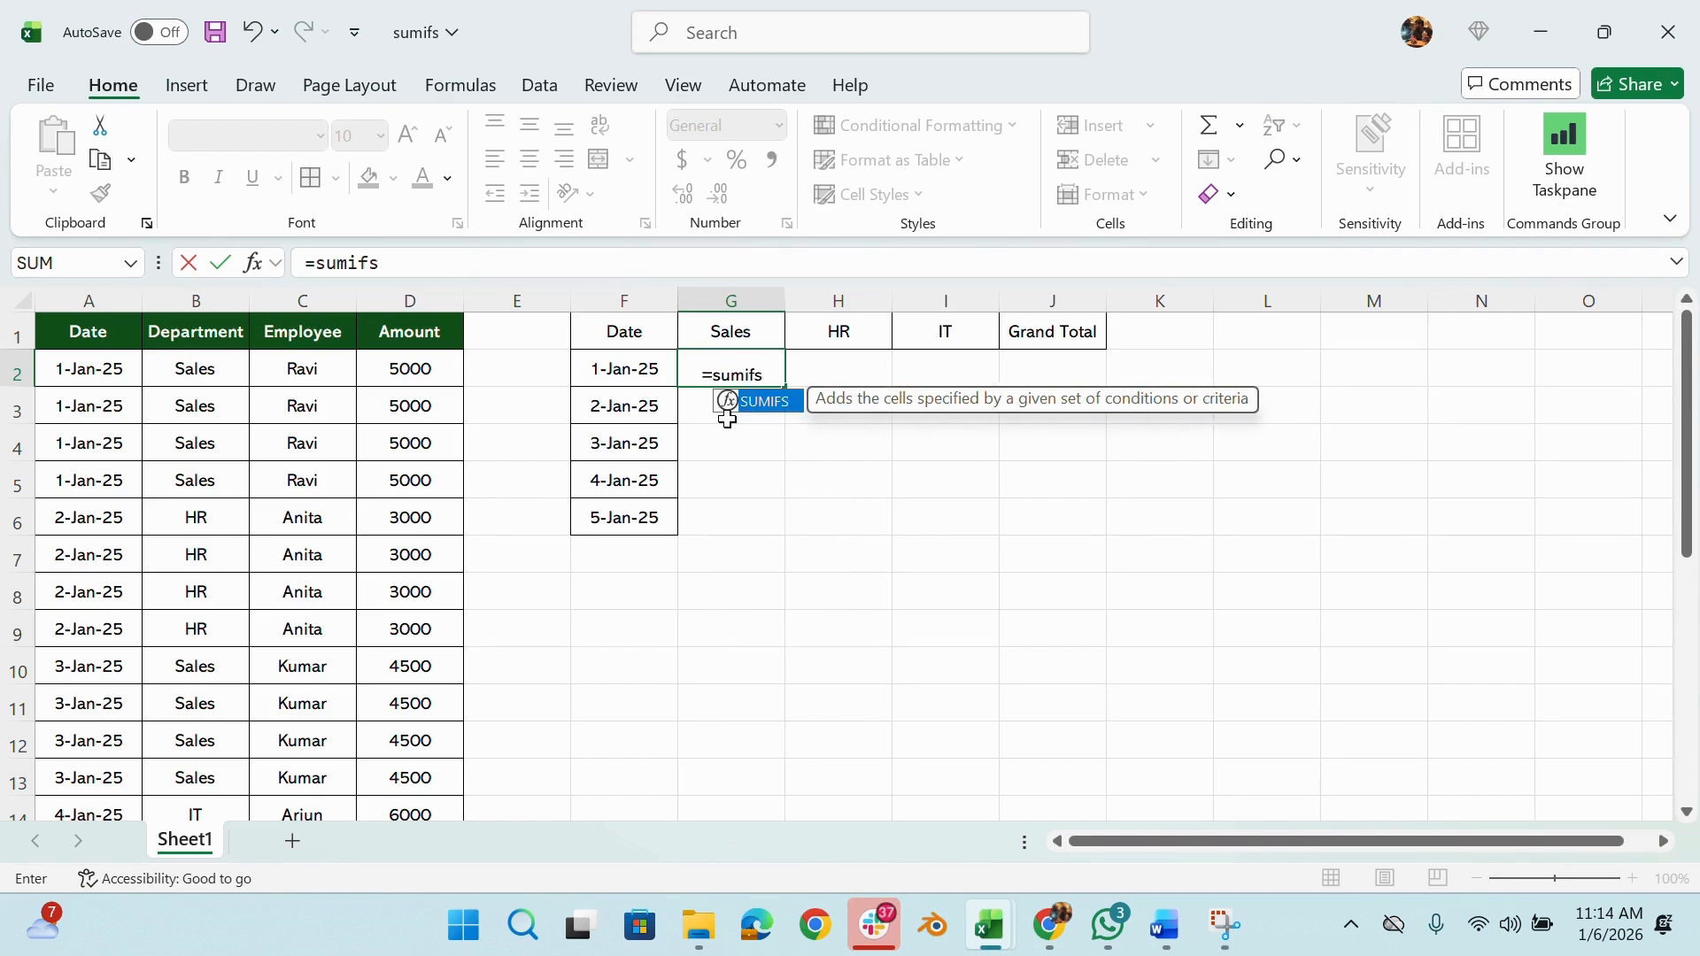
key(Tab)
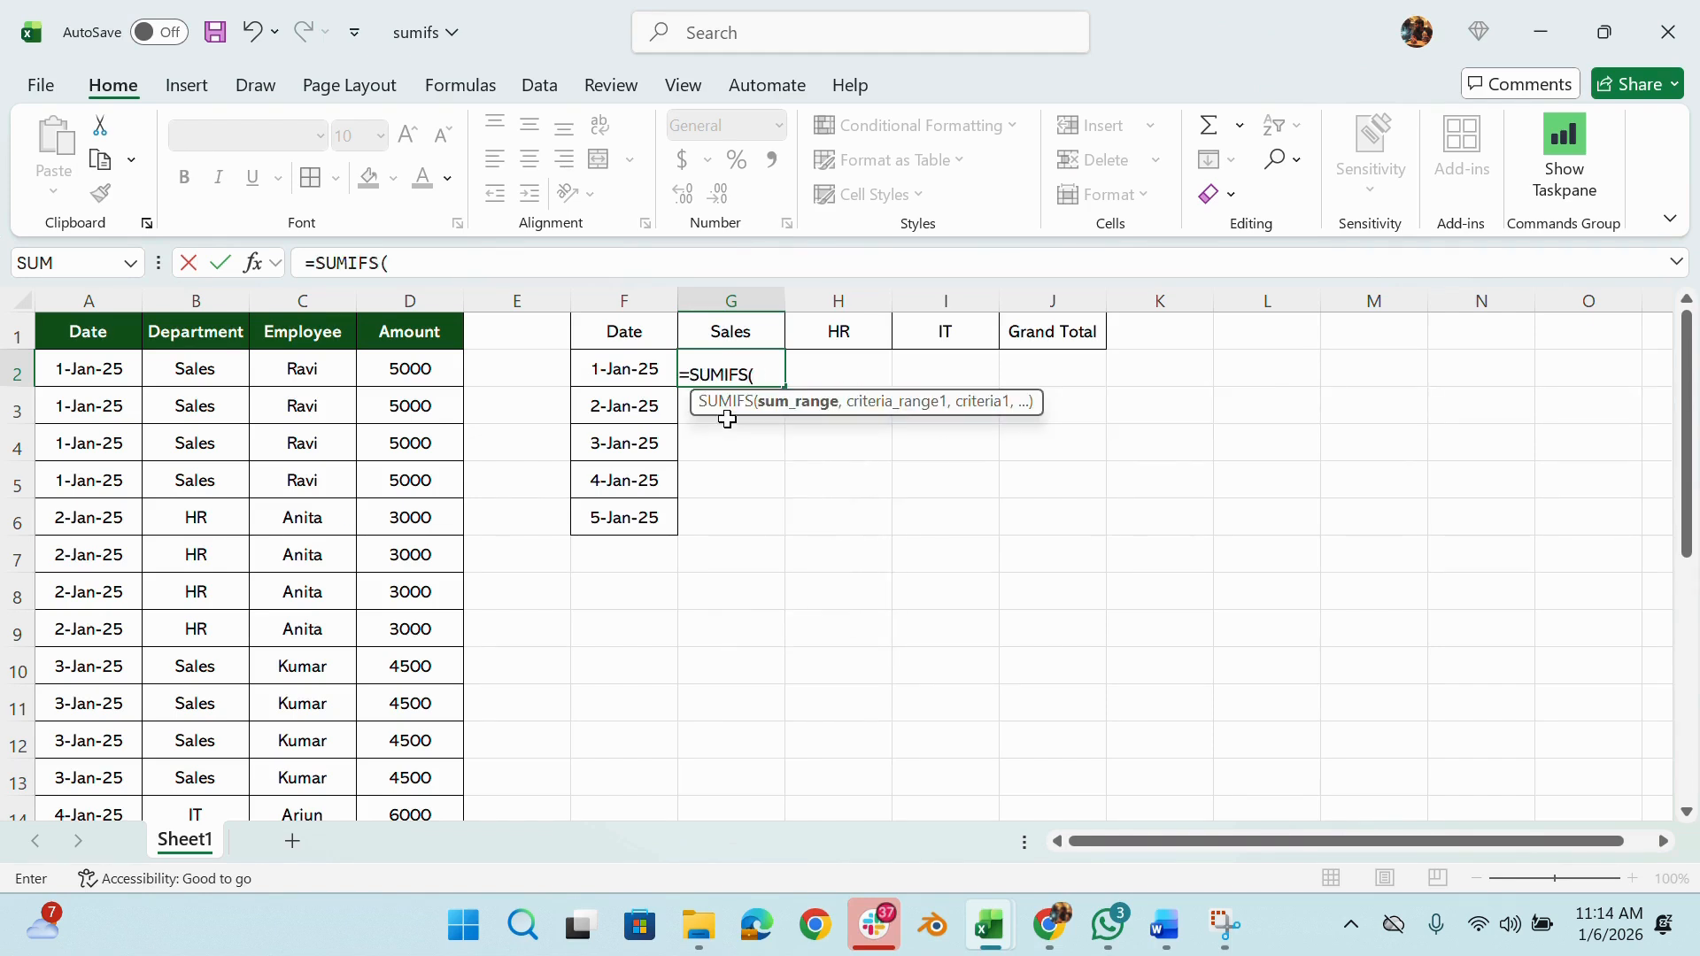
click(416, 299)
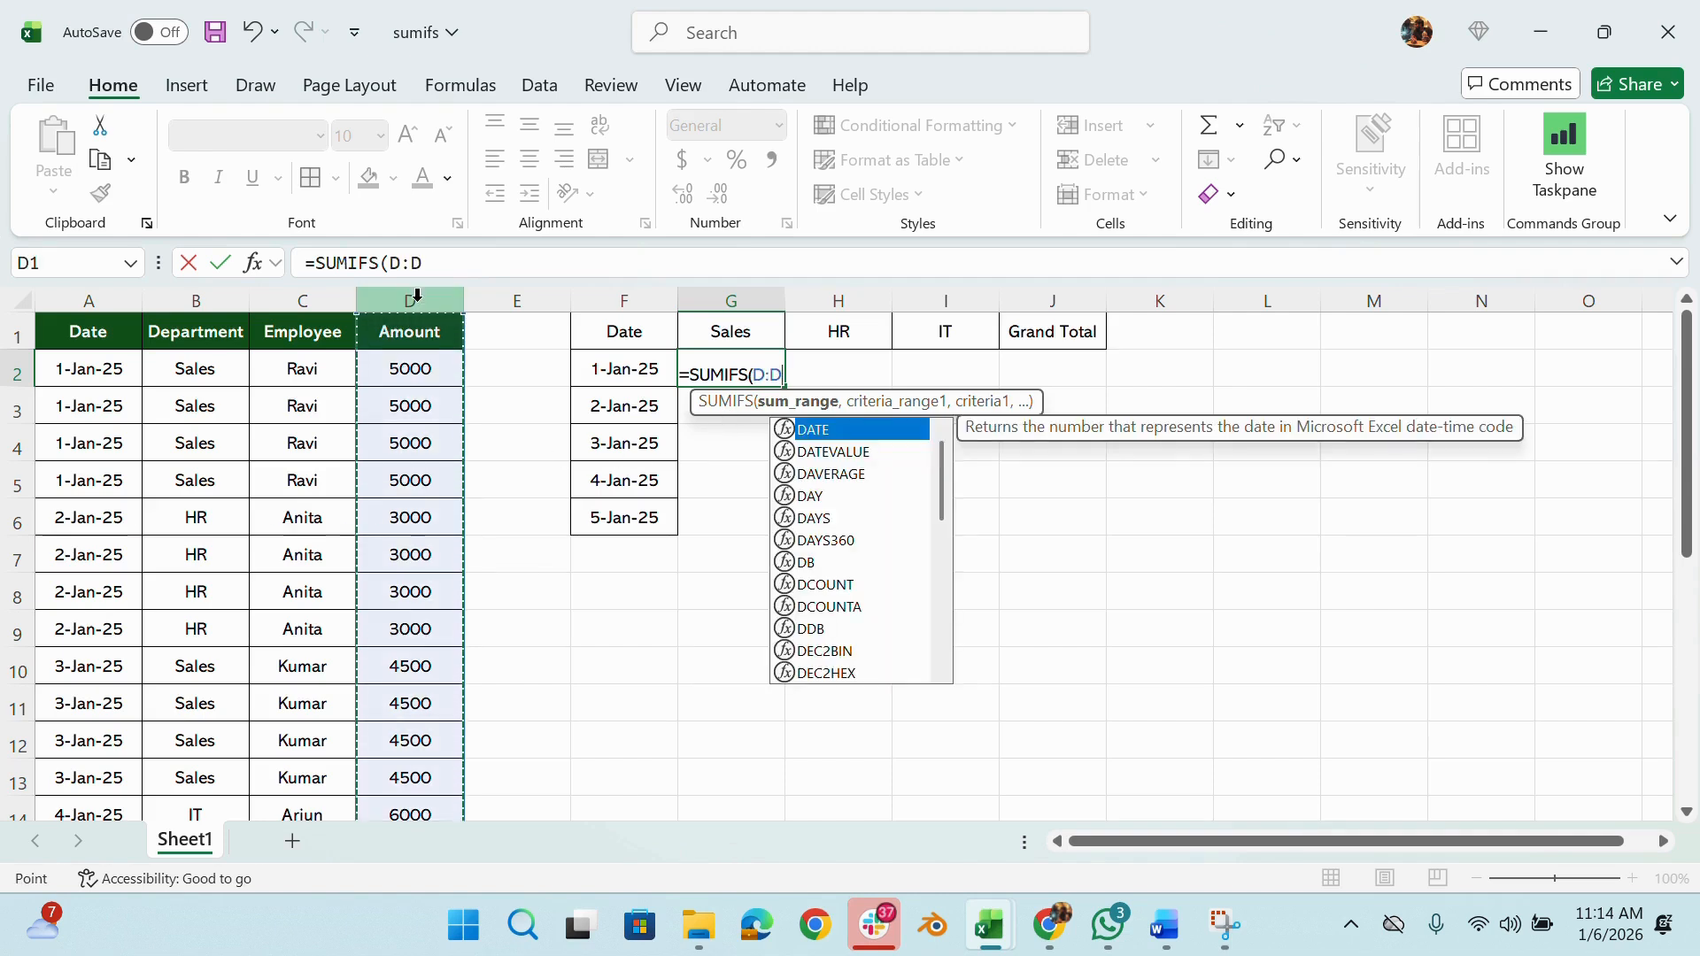
text(,)
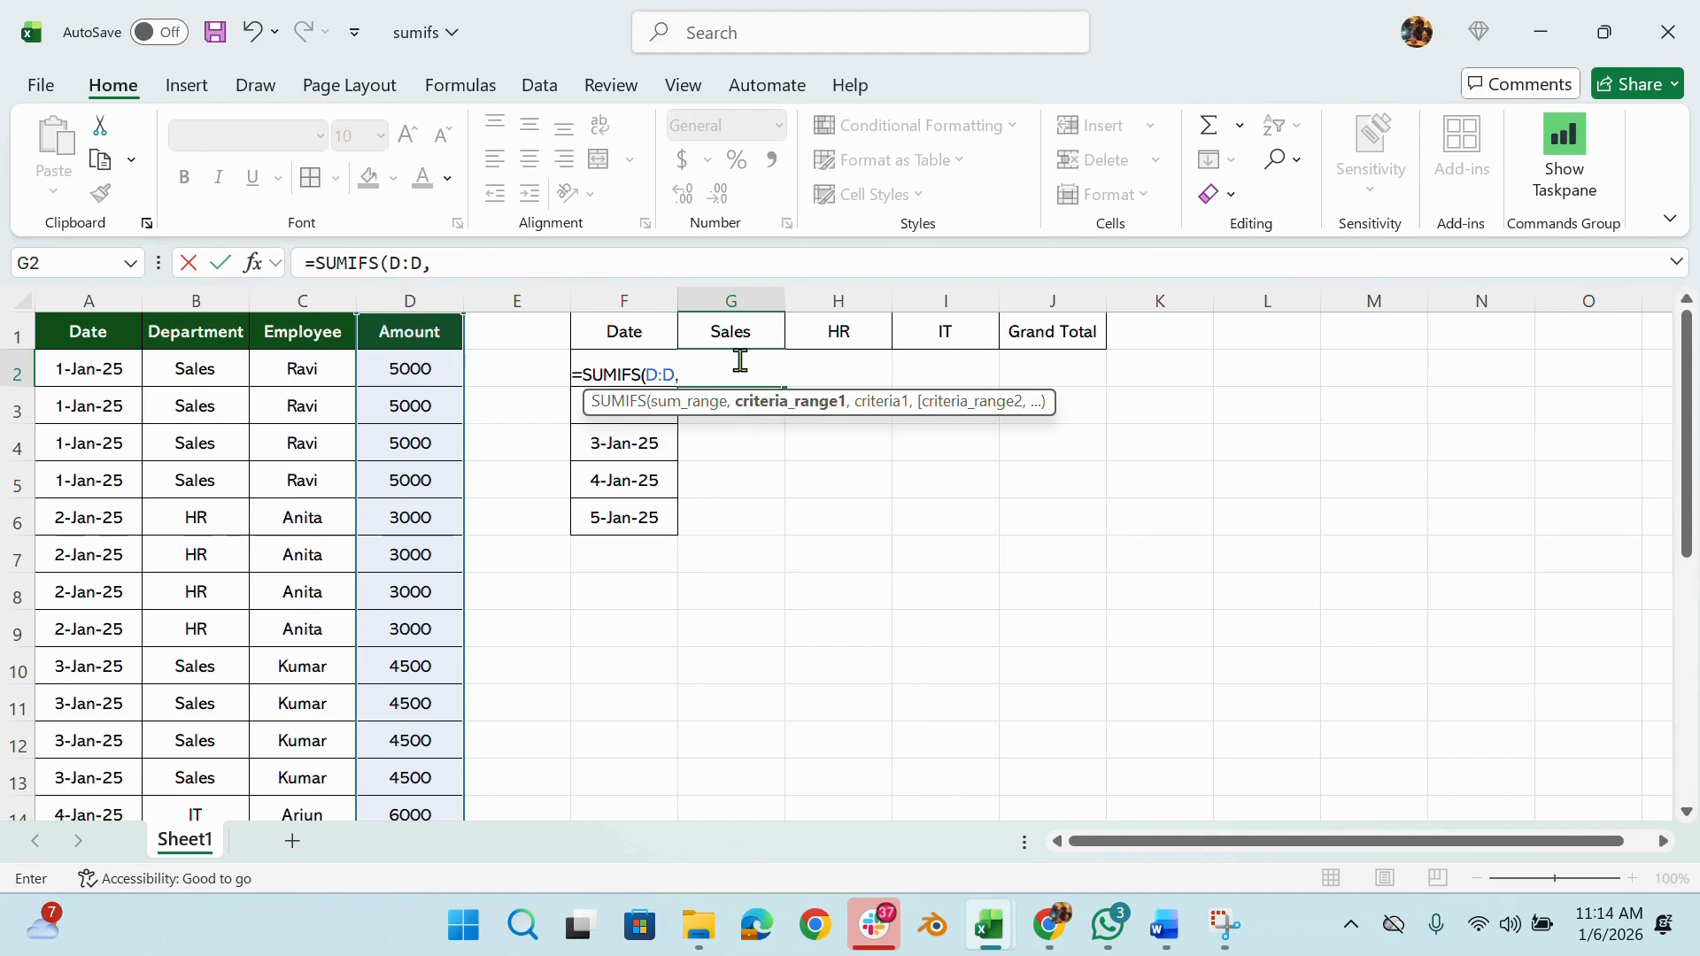
Add the Department column (B:B) as the first criteria range, with the Sales header locked as criterion $G$1
click(197, 295)
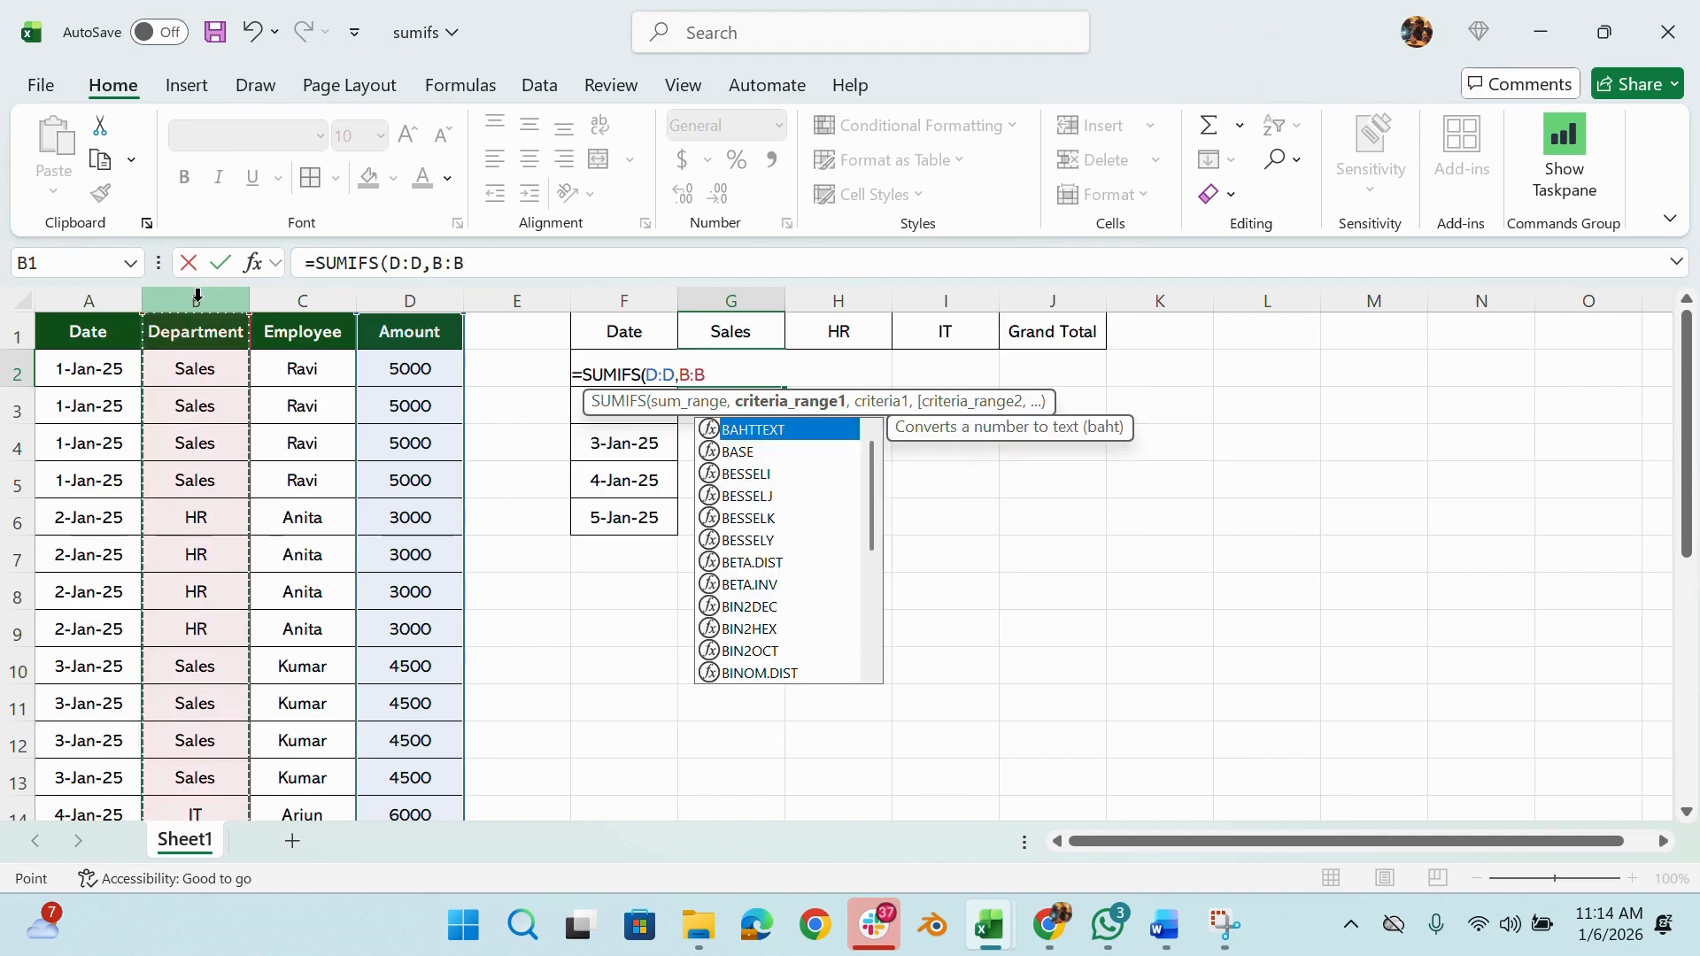
text(,)
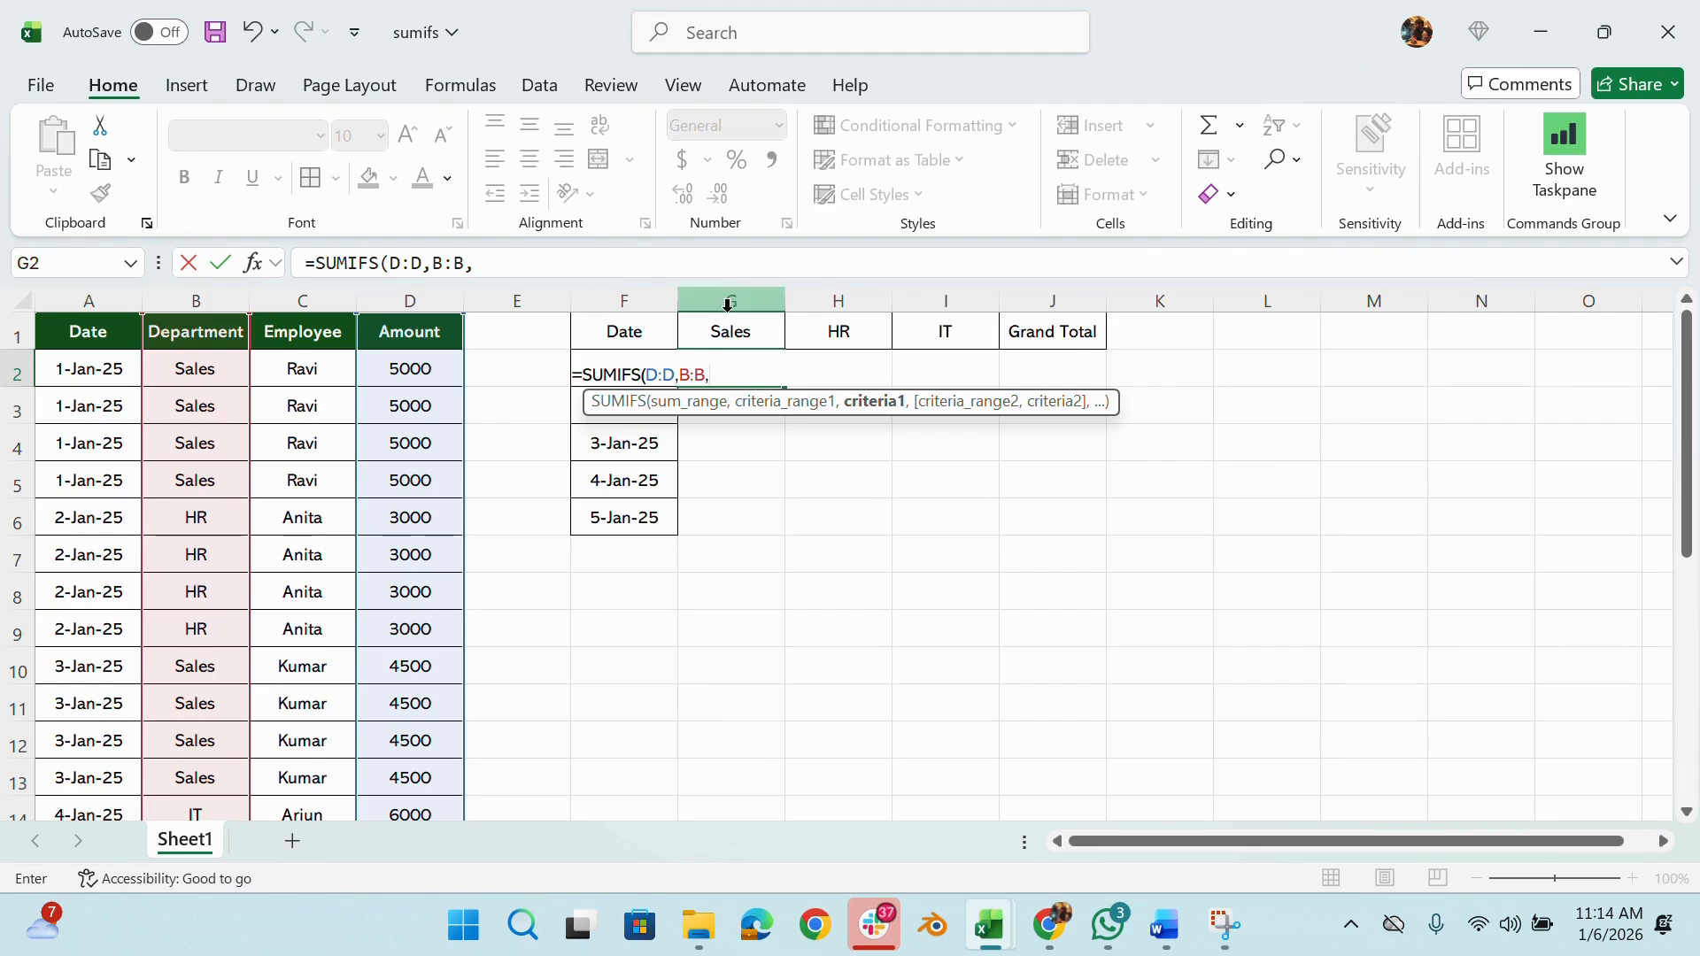
click(514, 270)
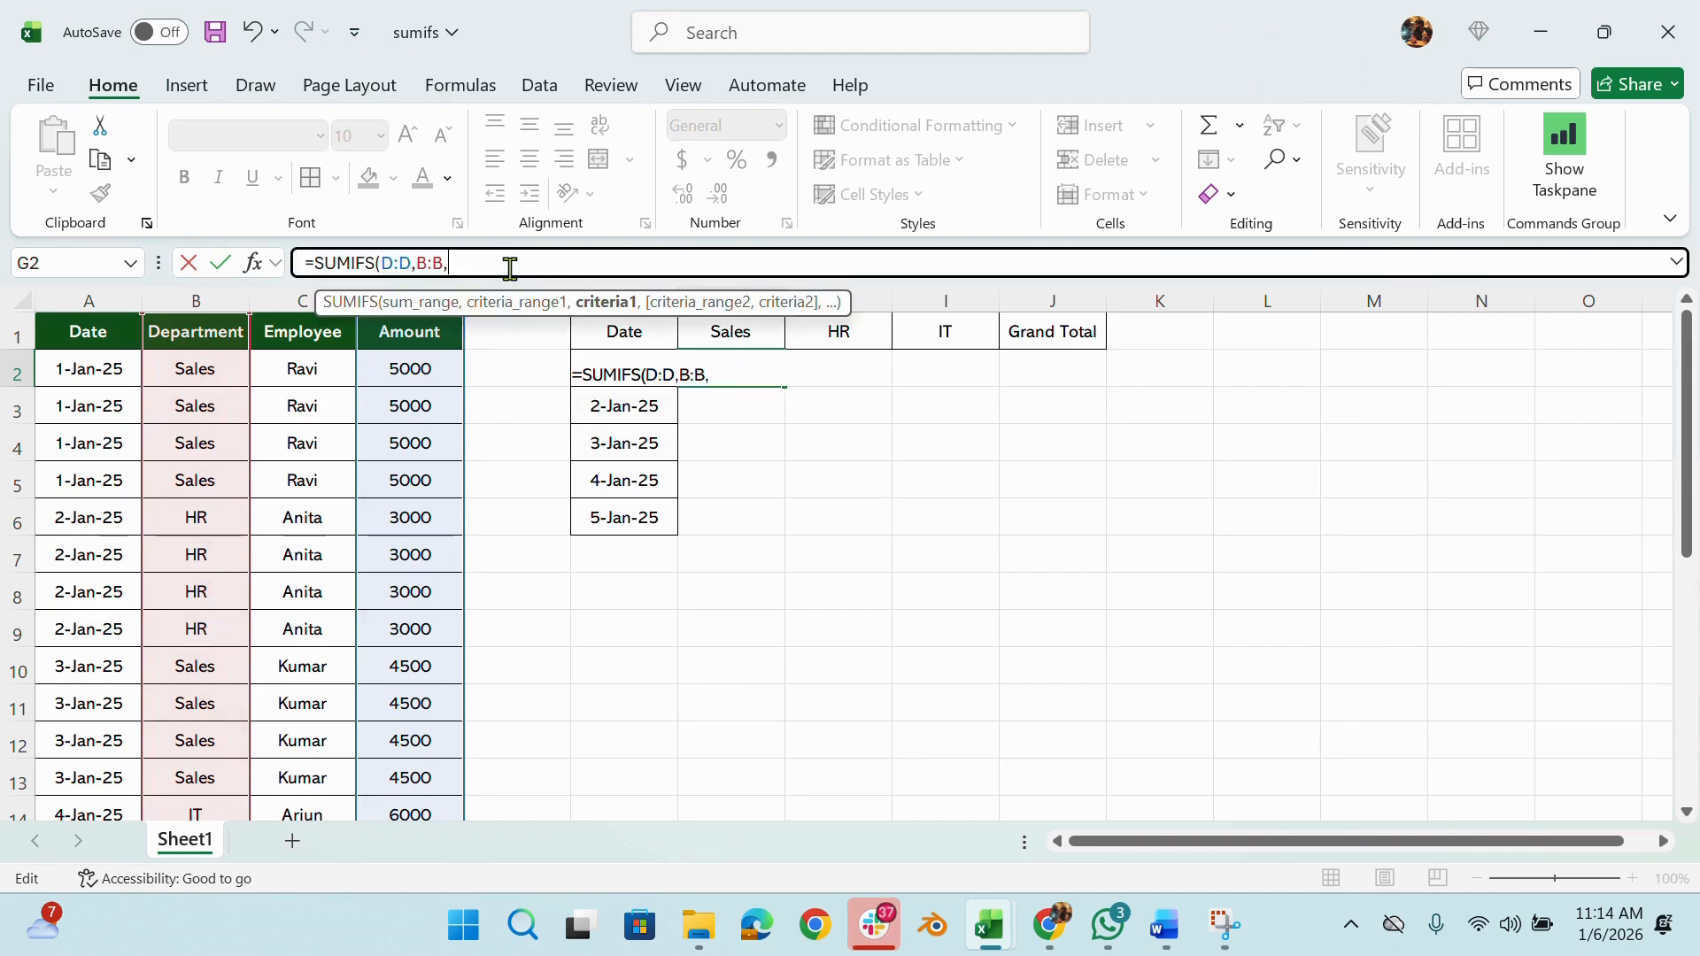
click(726, 336)
click(490, 265)
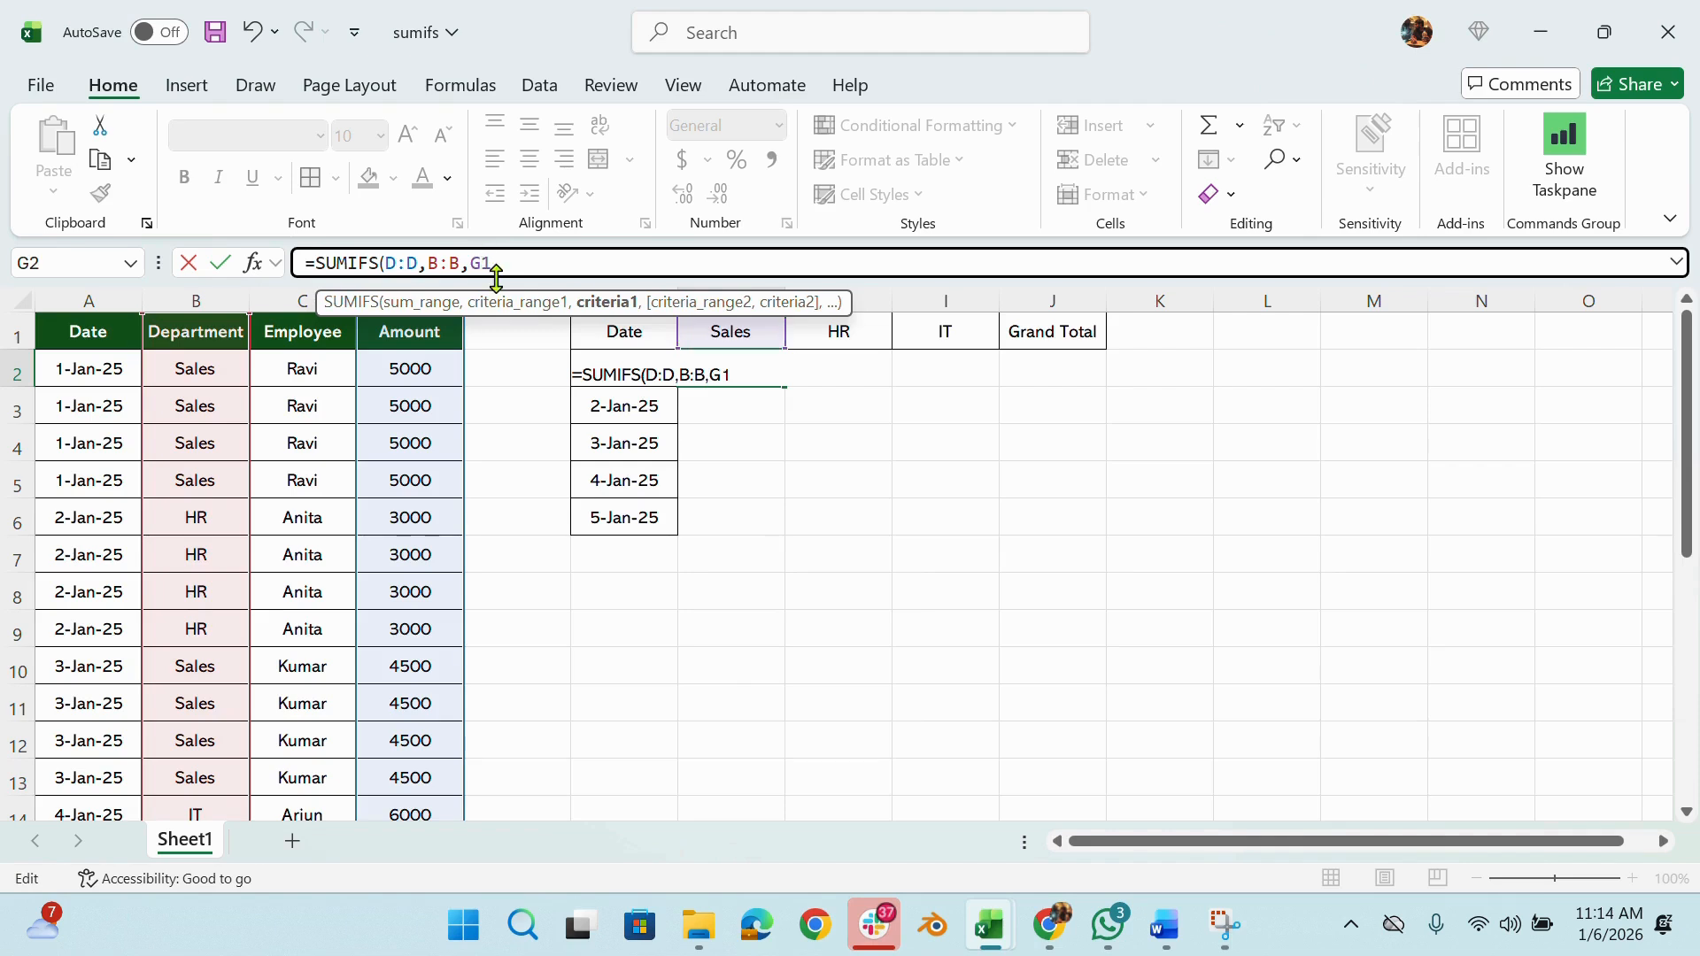
key(F4)
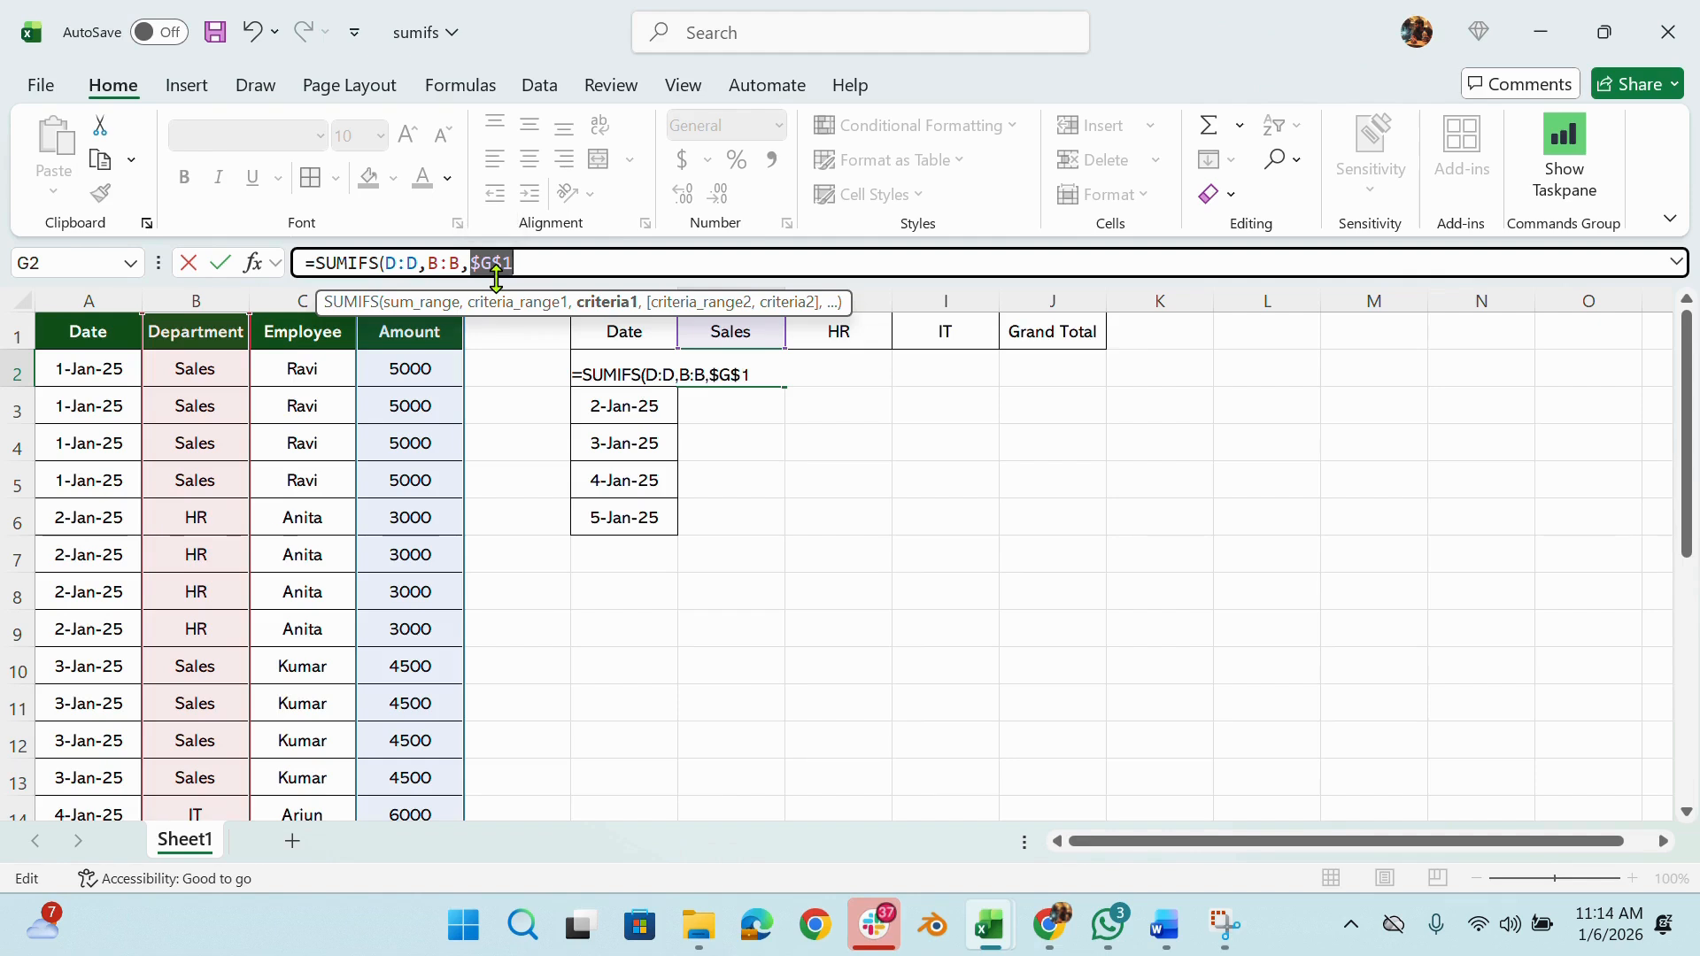
text(,)
key(BackSpace)
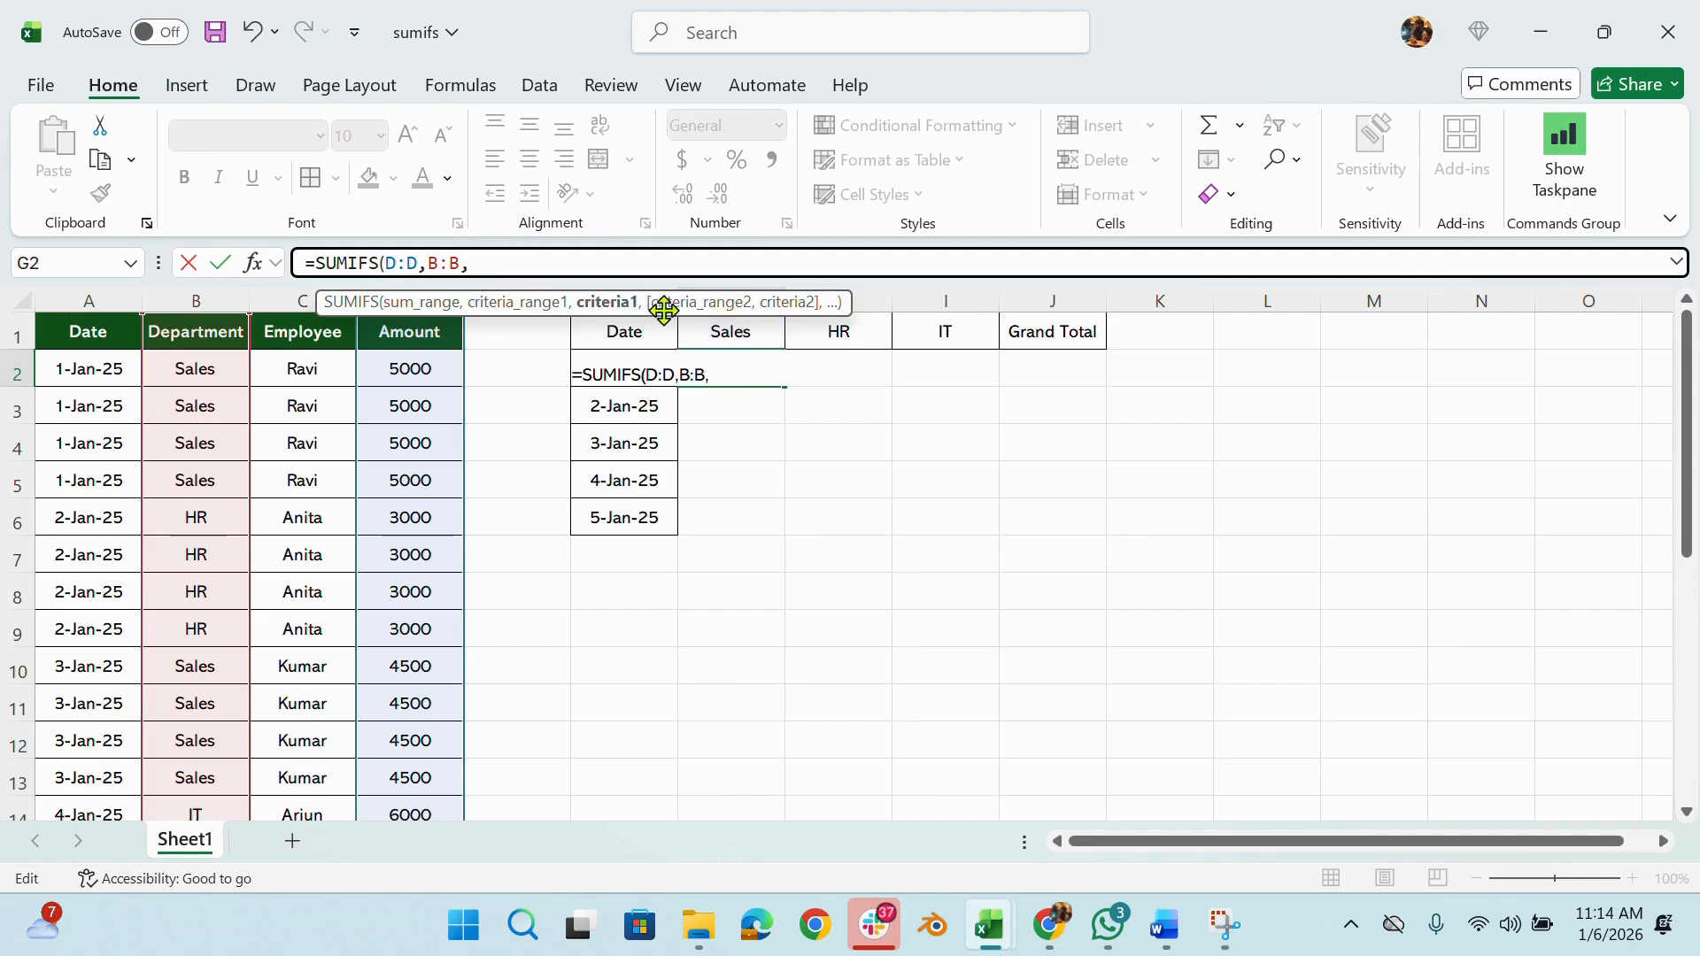
click(751, 332)
key(F4)
text(,)
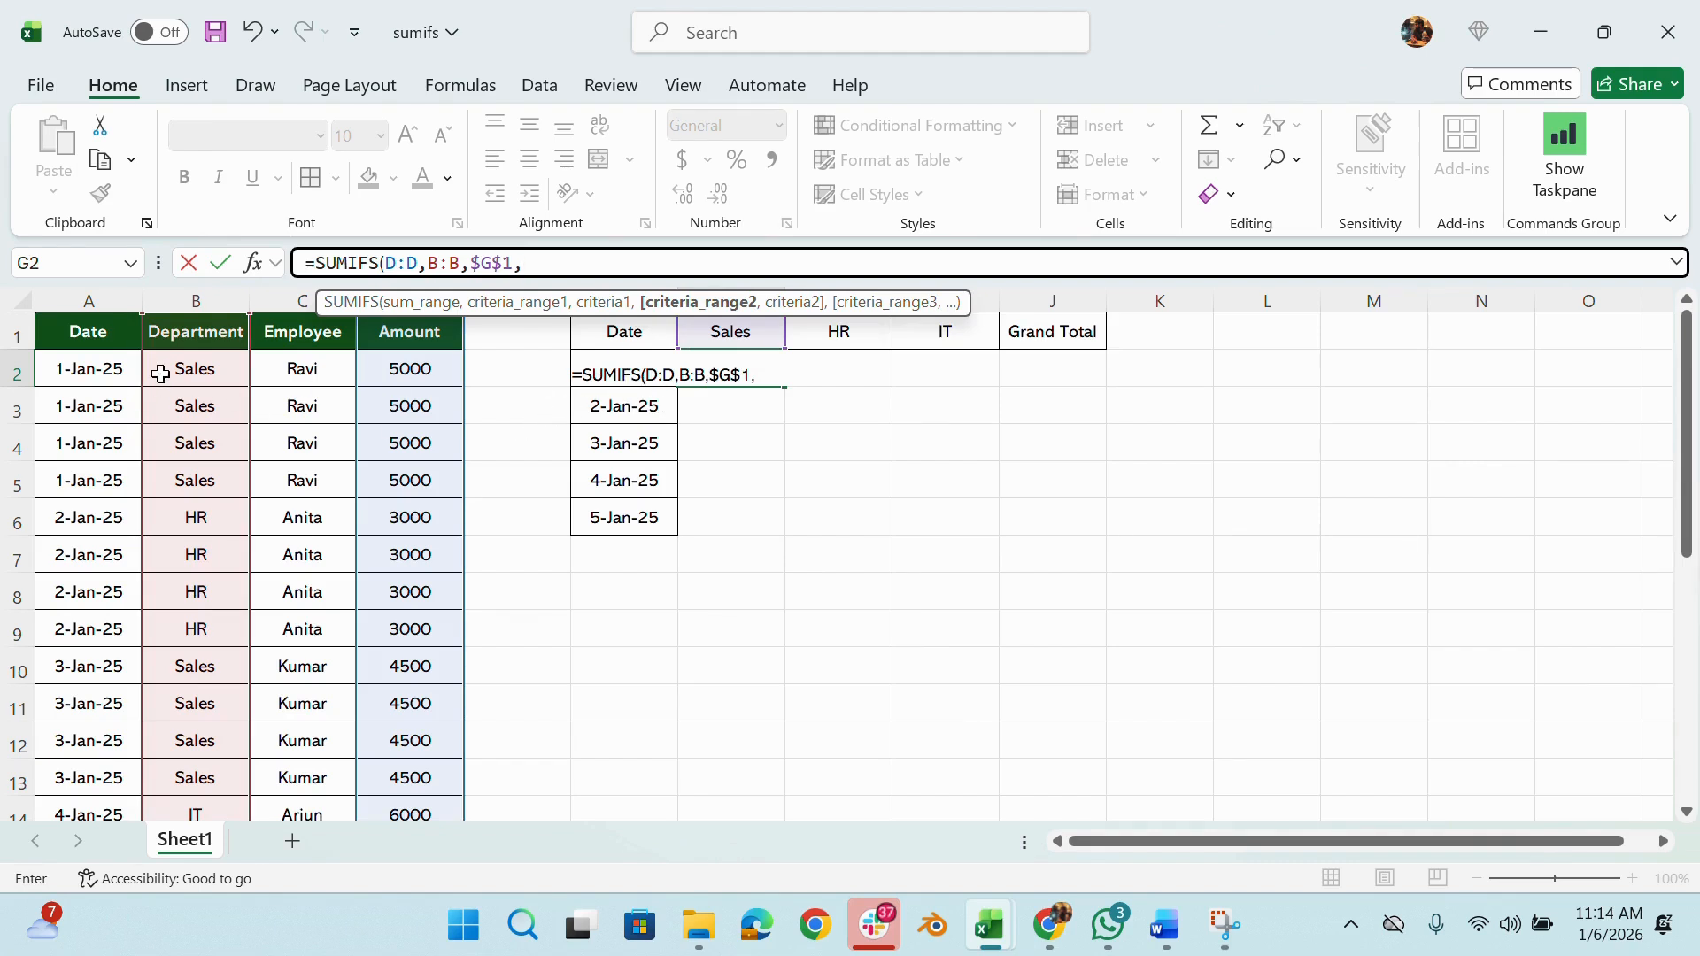
Add the Date column (A:A) with date cell F2 as the second criterion and complete the formula in G2
click(105, 296)
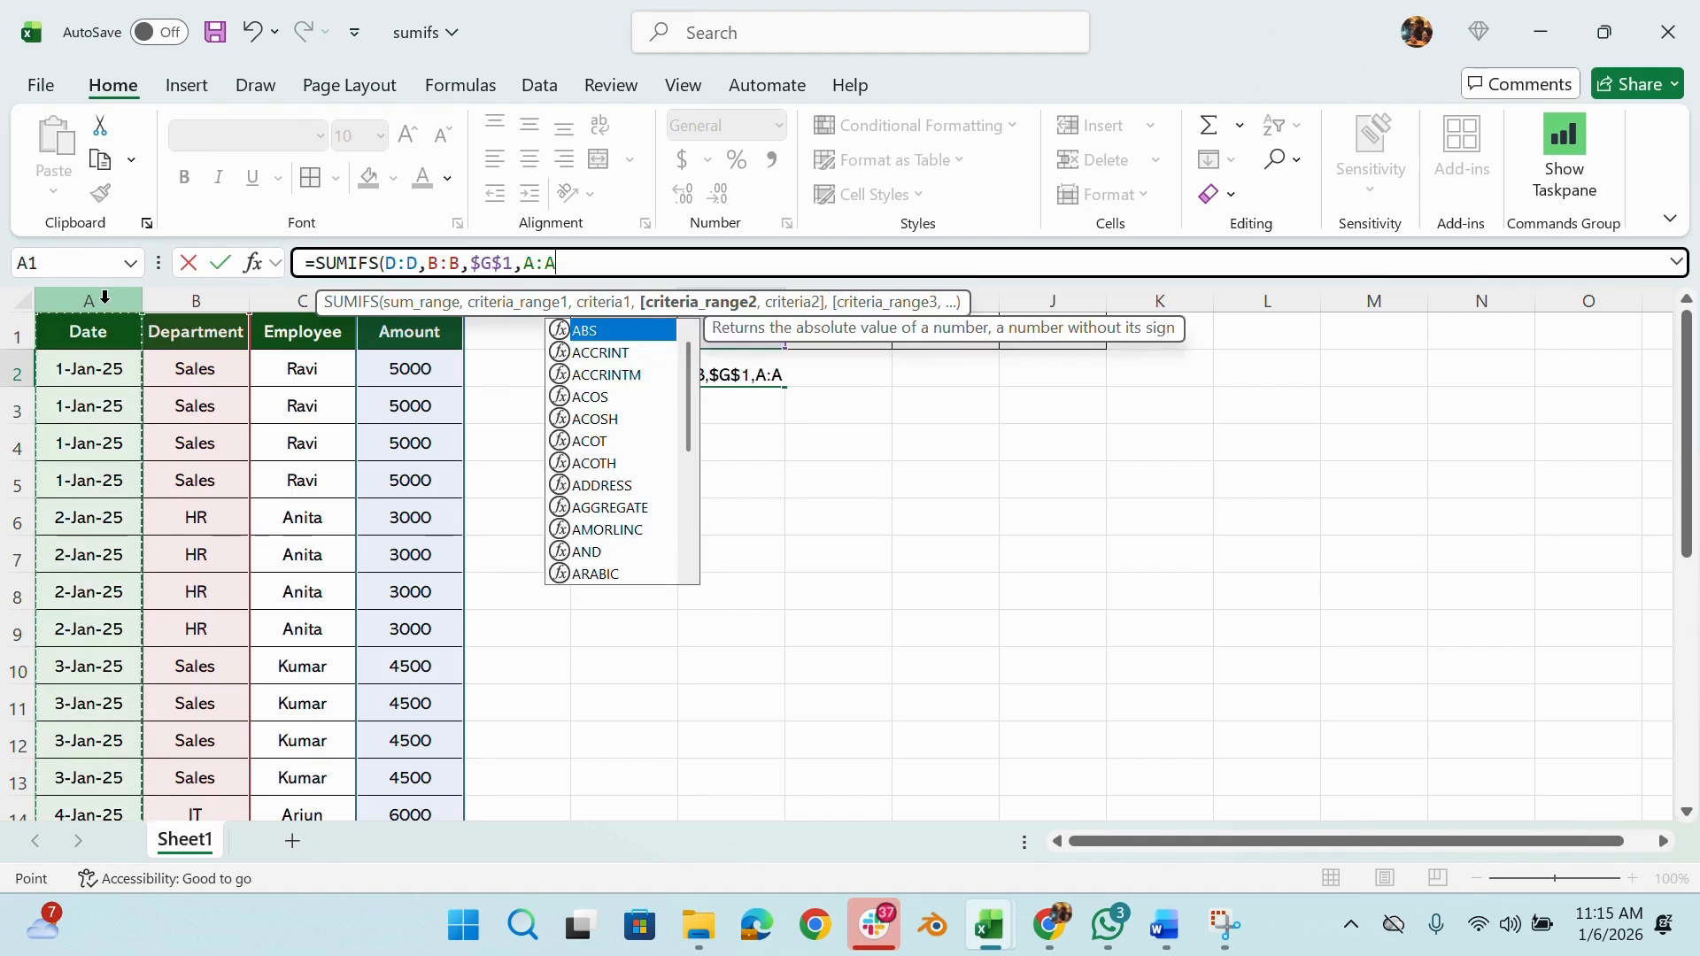
text(,)
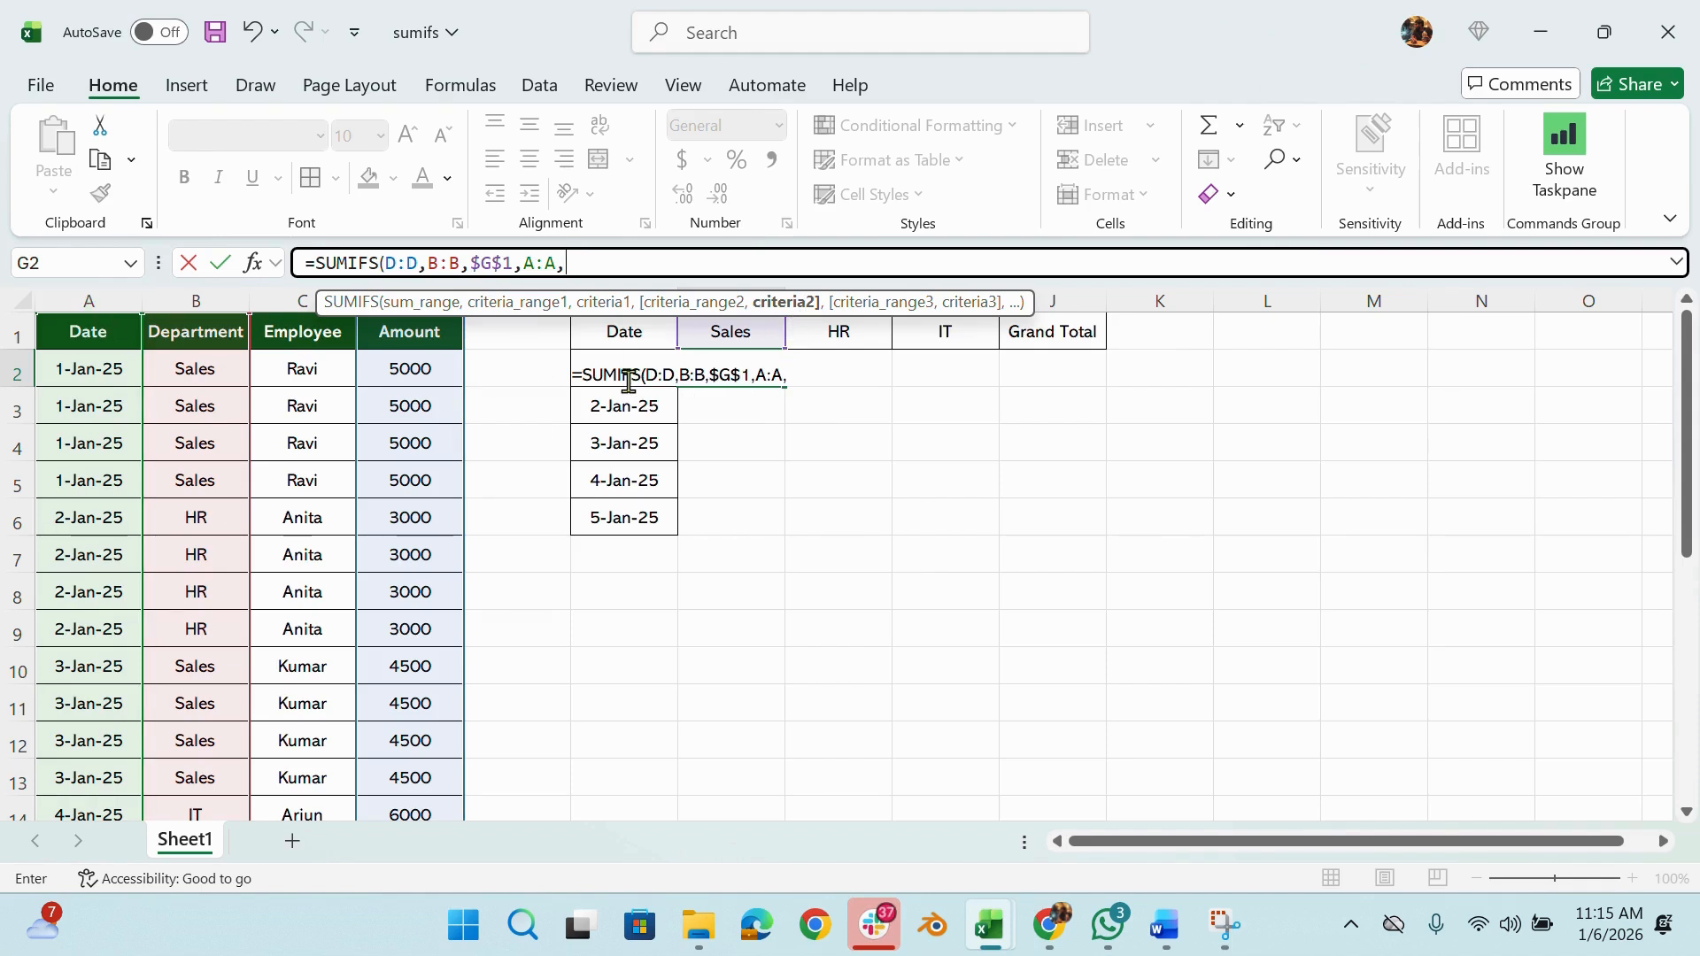
key(Left)
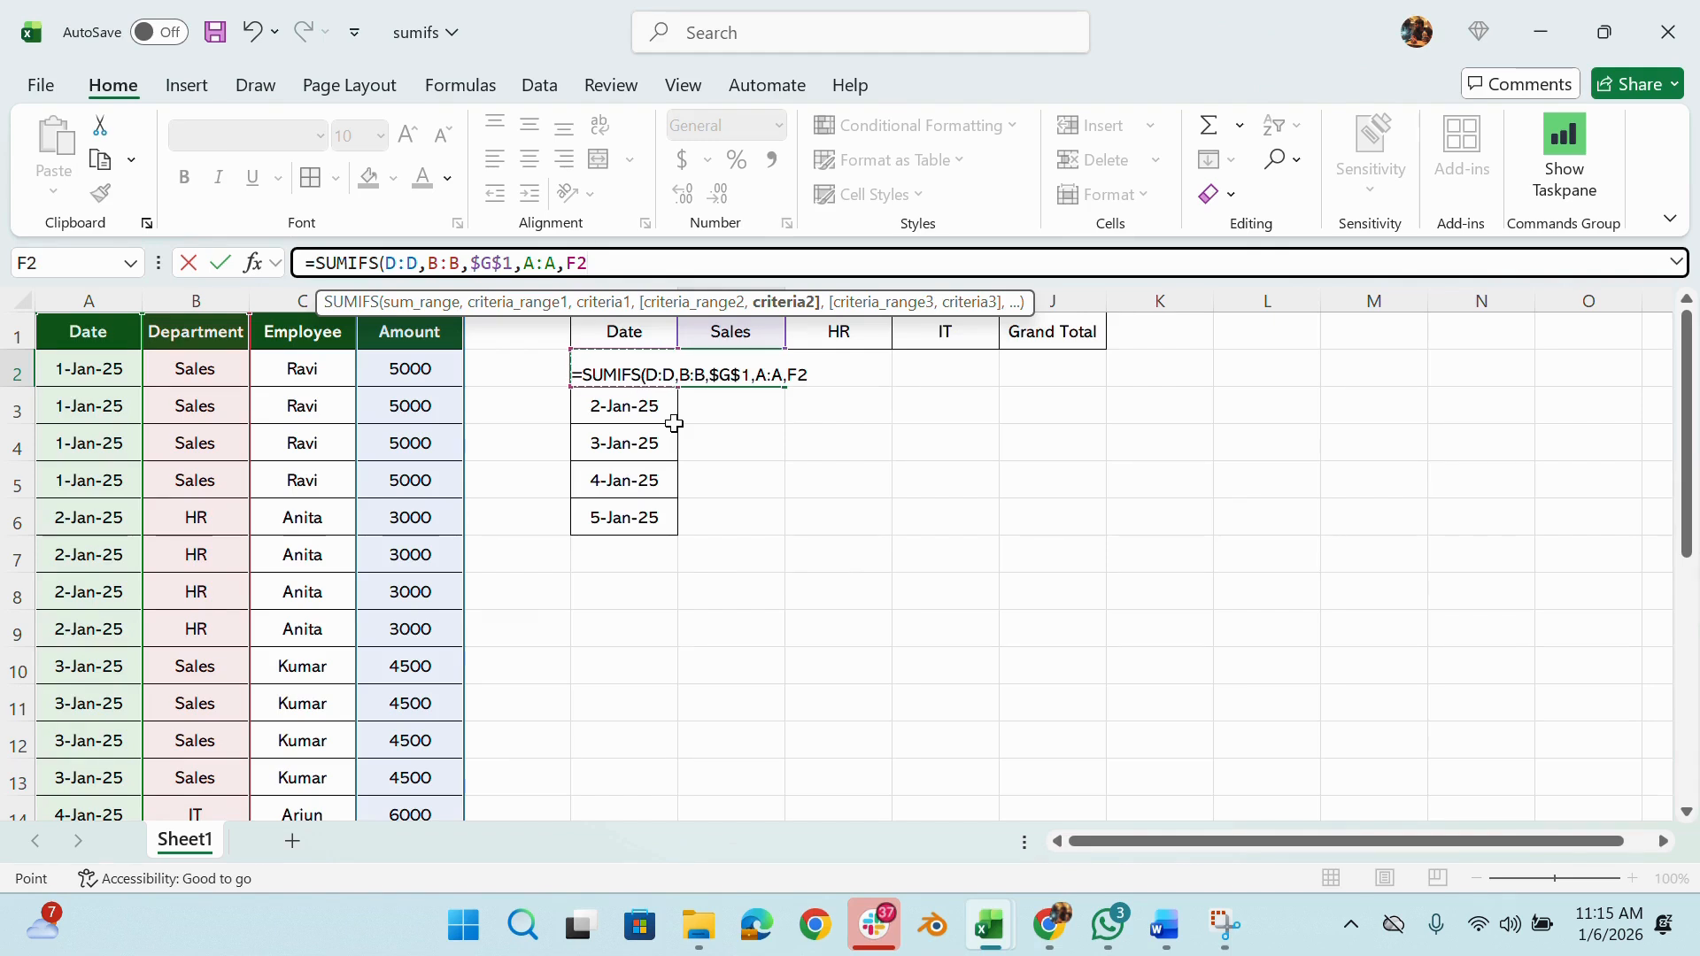
text())
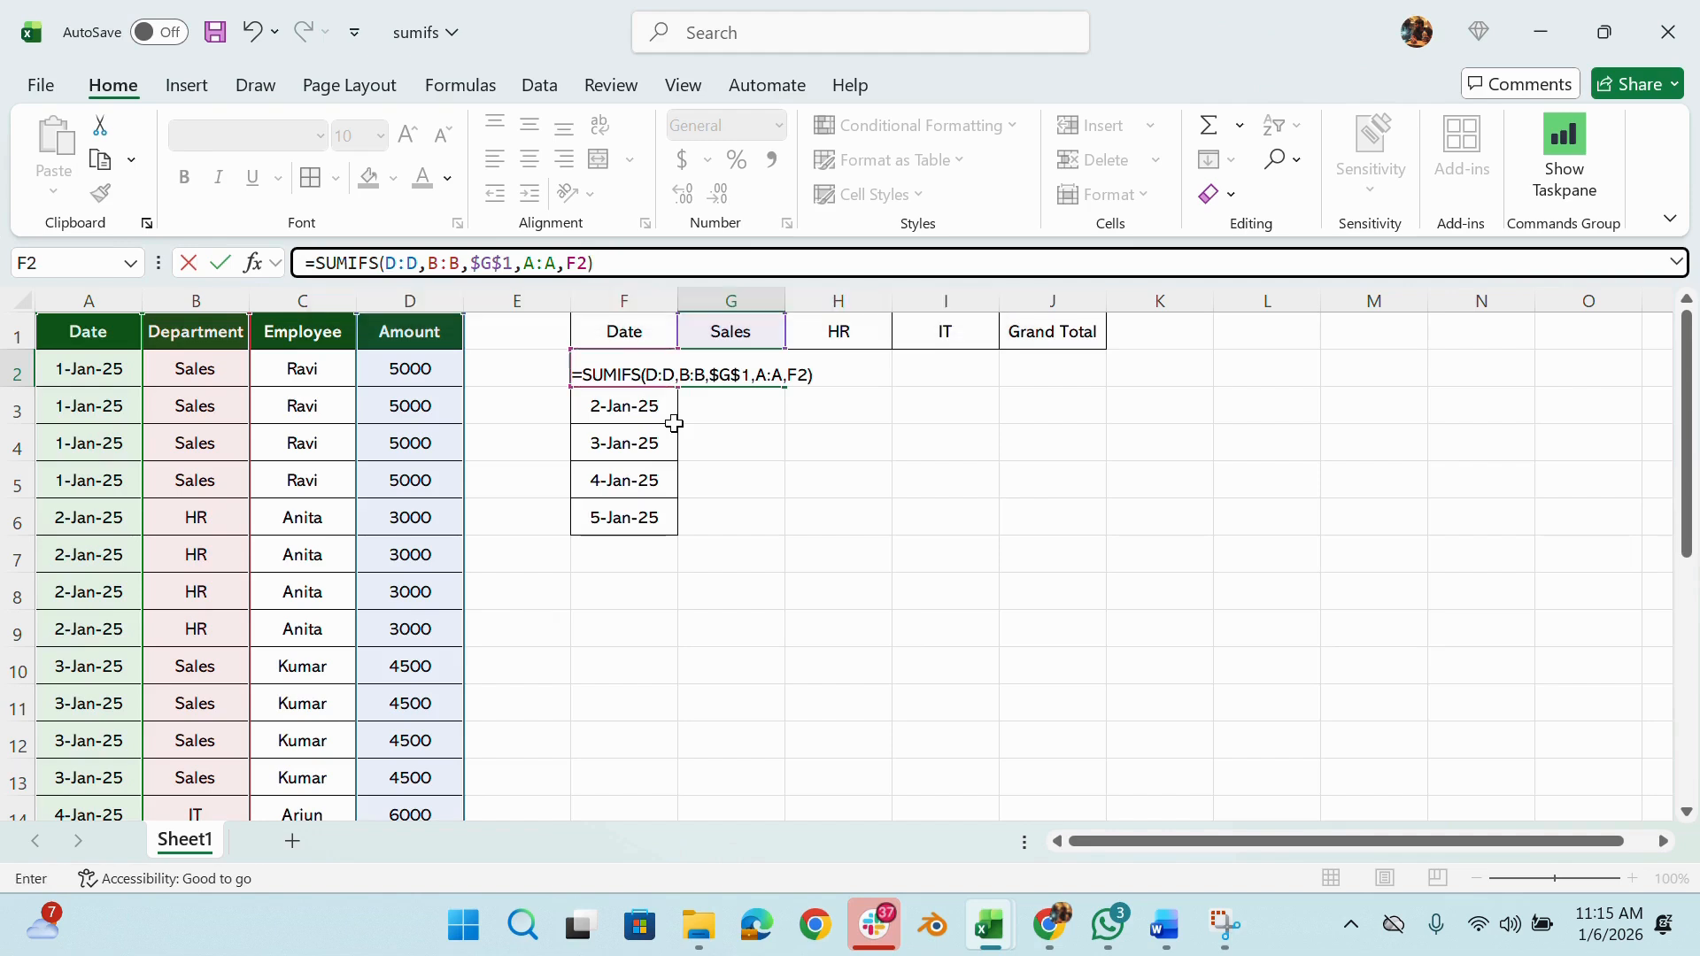
key(Return)
click(746, 377)
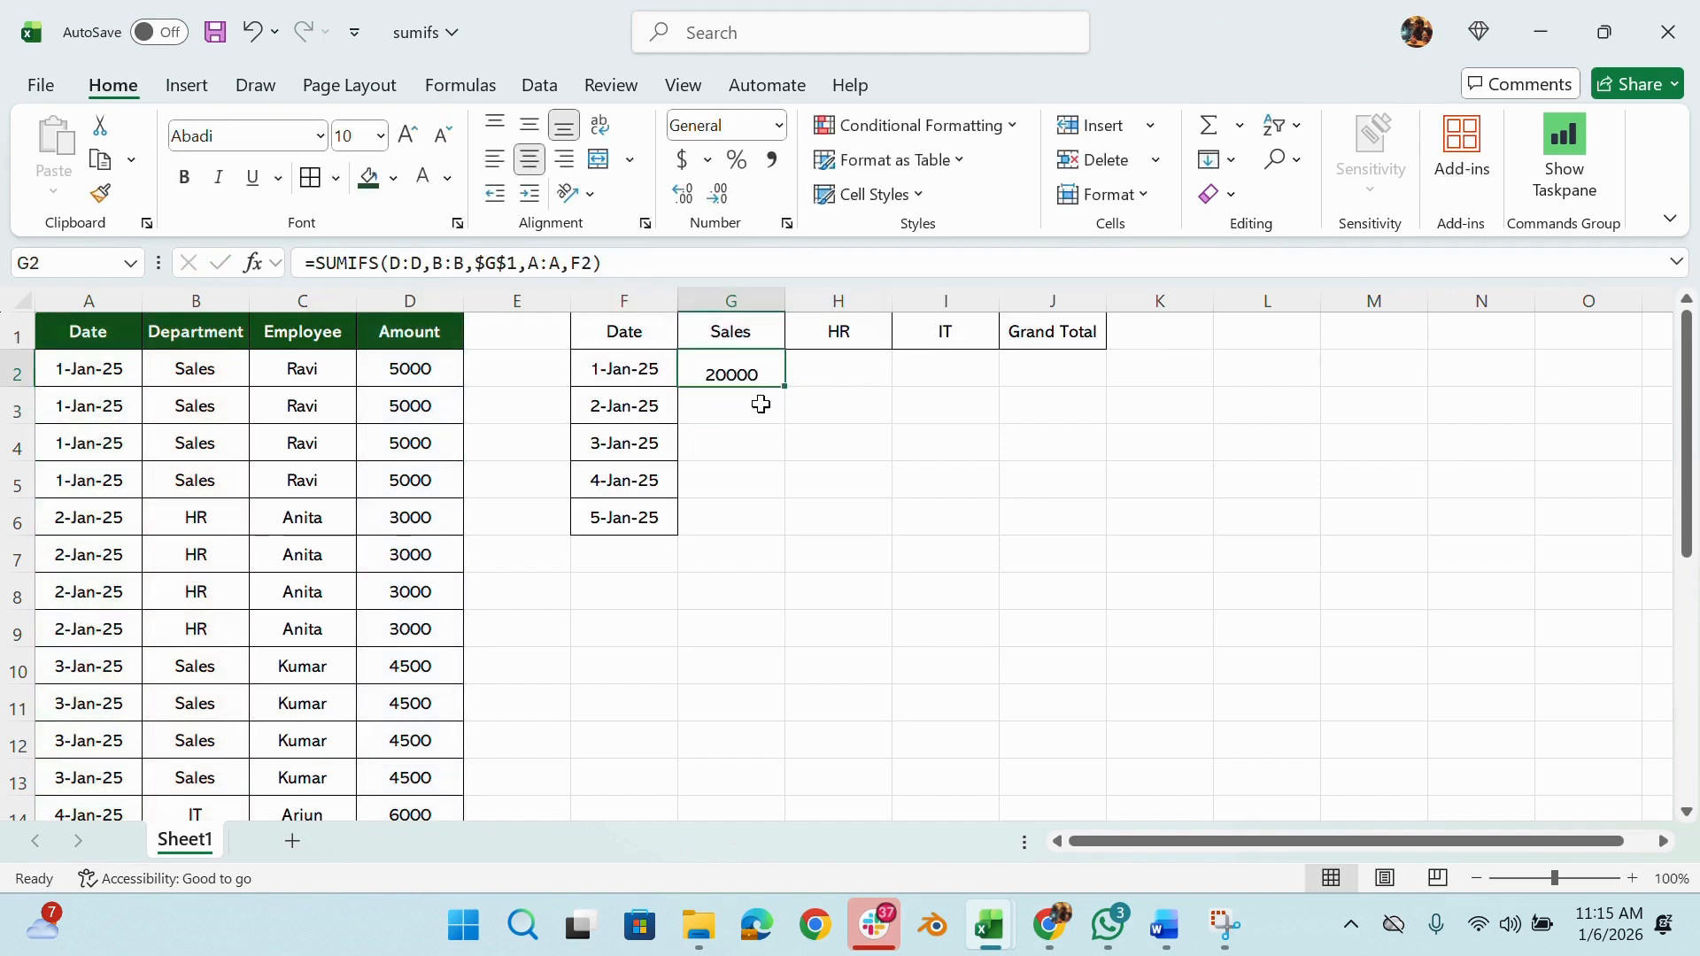
Fill the SUMIFS formula from G2 down through G6 for all summary dates
drag(102, 370, 113, 479)
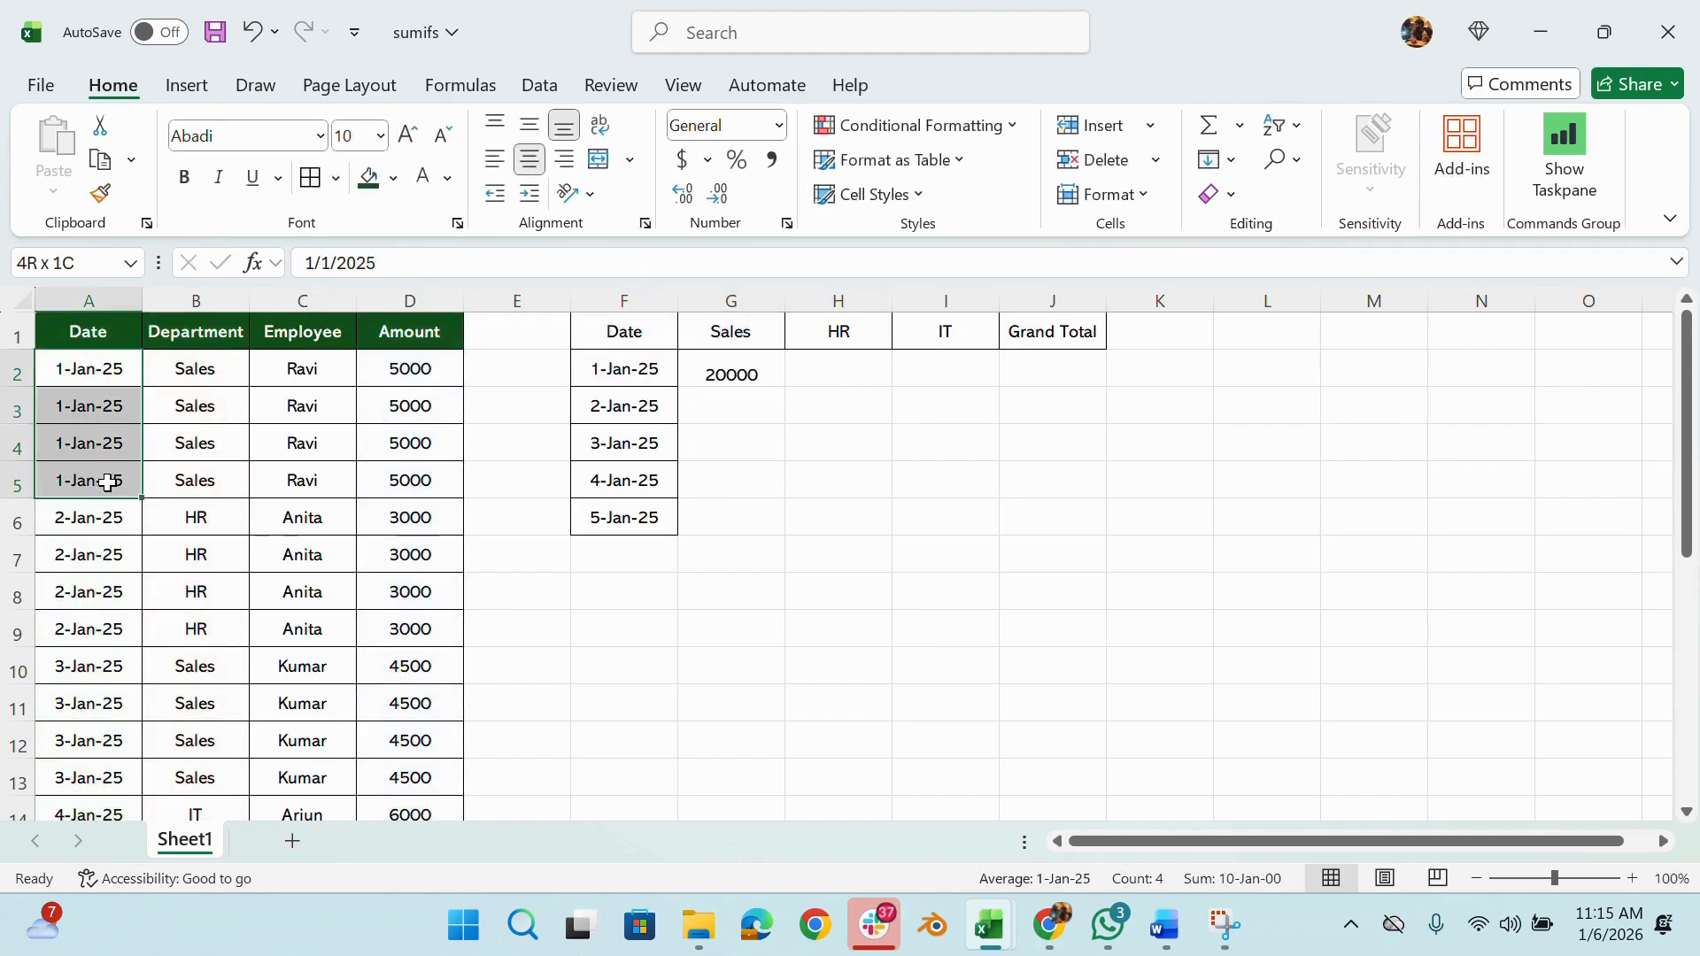
drag(301, 370, 301, 405)
drag(410, 367, 425, 481)
click(726, 377)
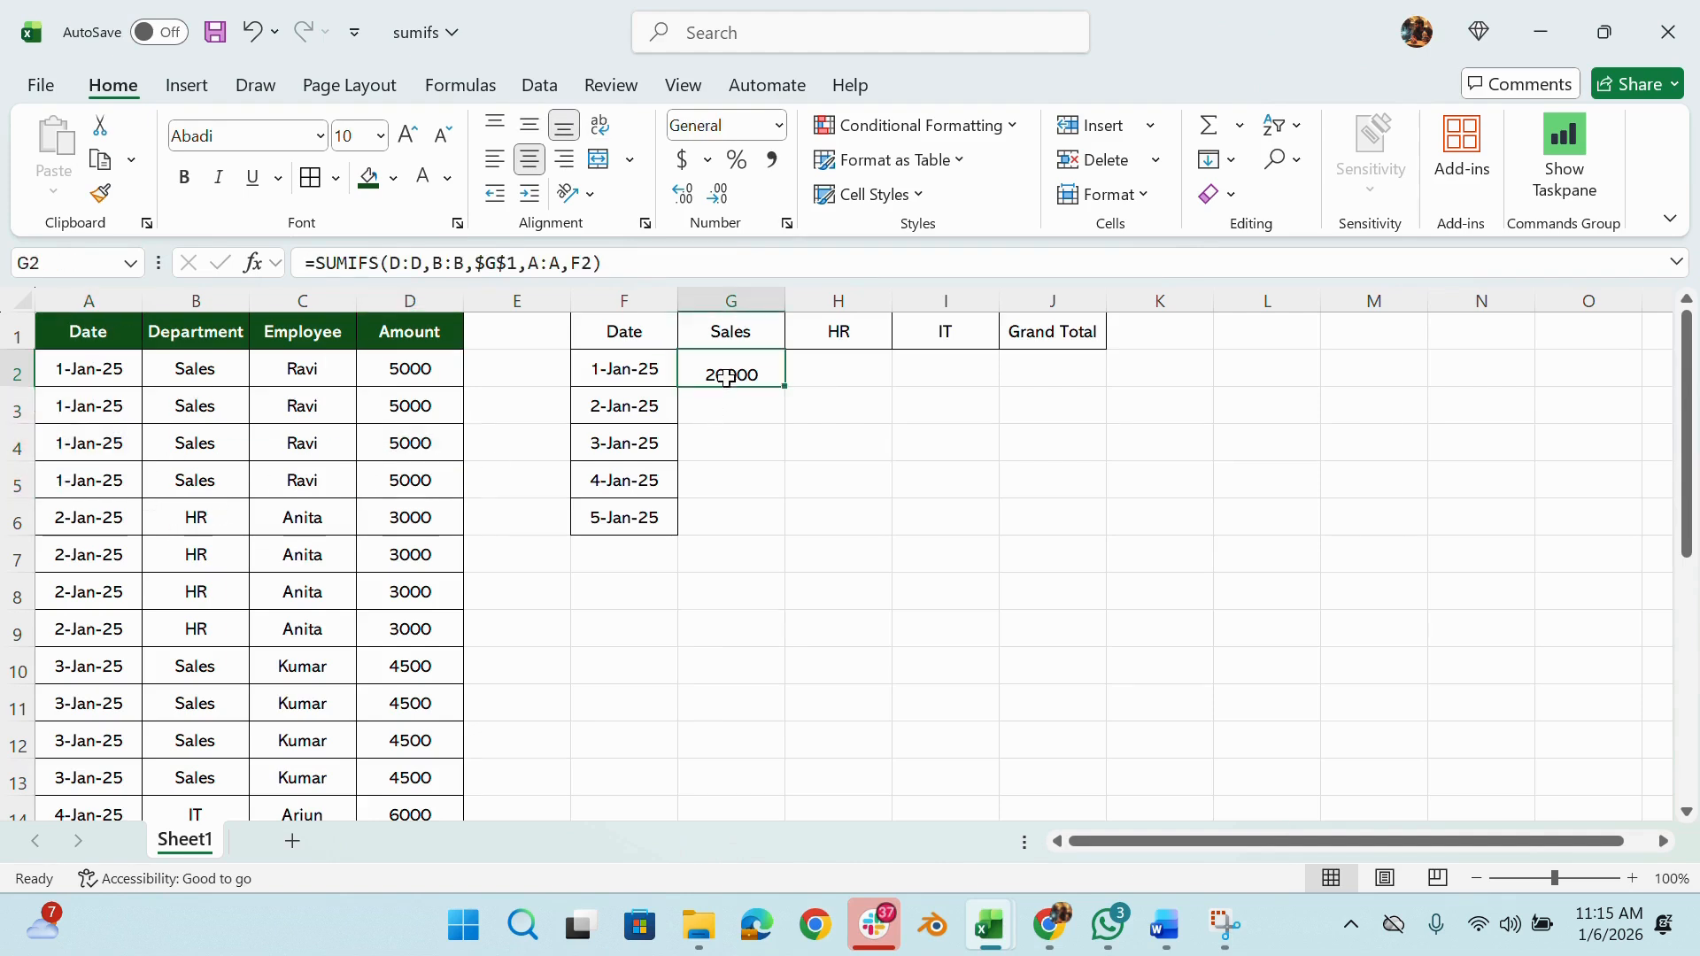
click(794, 391)
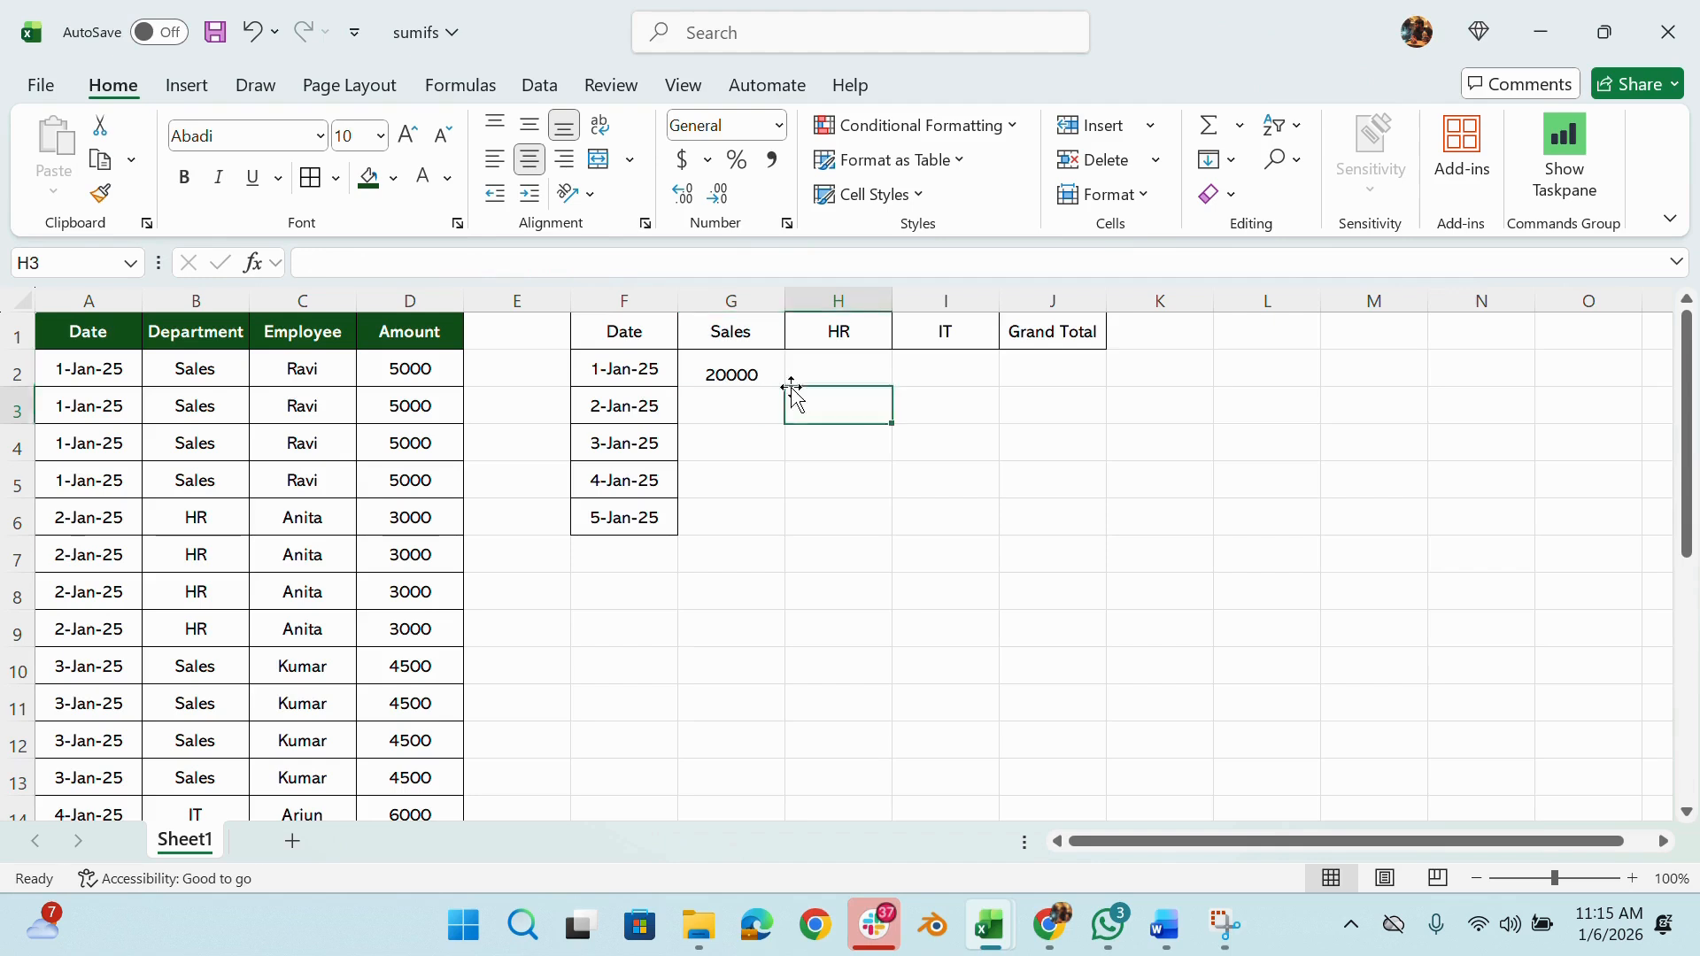
click(792, 383)
click(755, 380)
drag(784, 387, 774, 522)
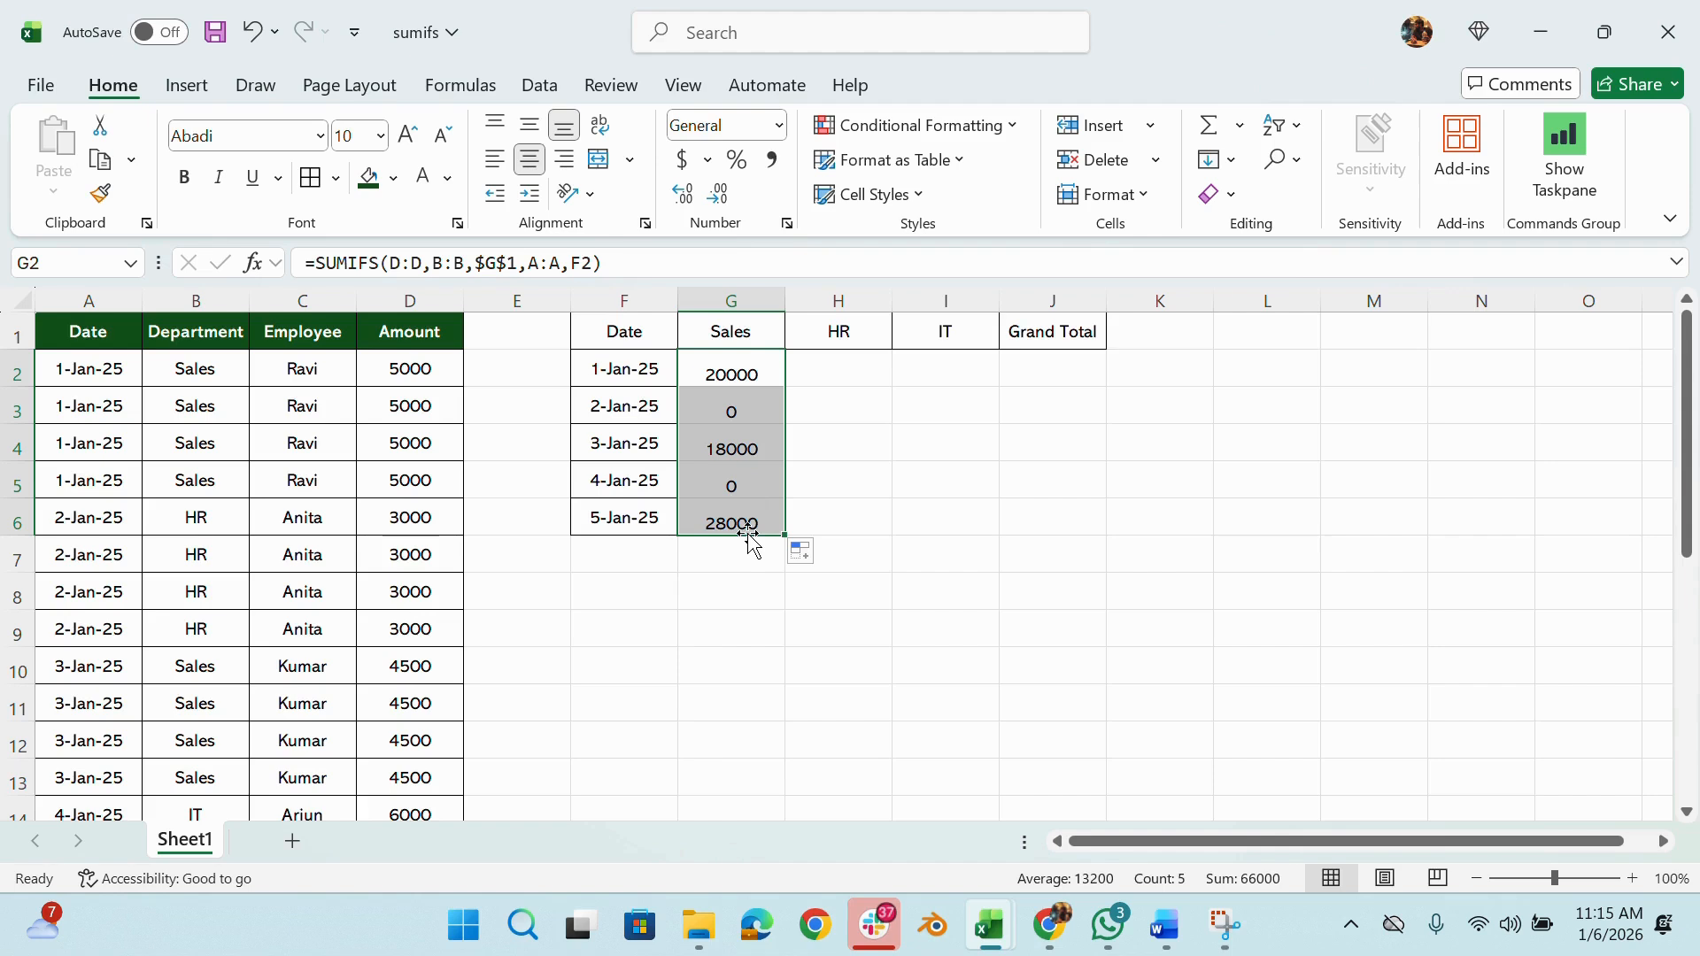
Change the Sales criterion in G2's formula to the relative reference G1 and refill it down to G6
click(750, 363)
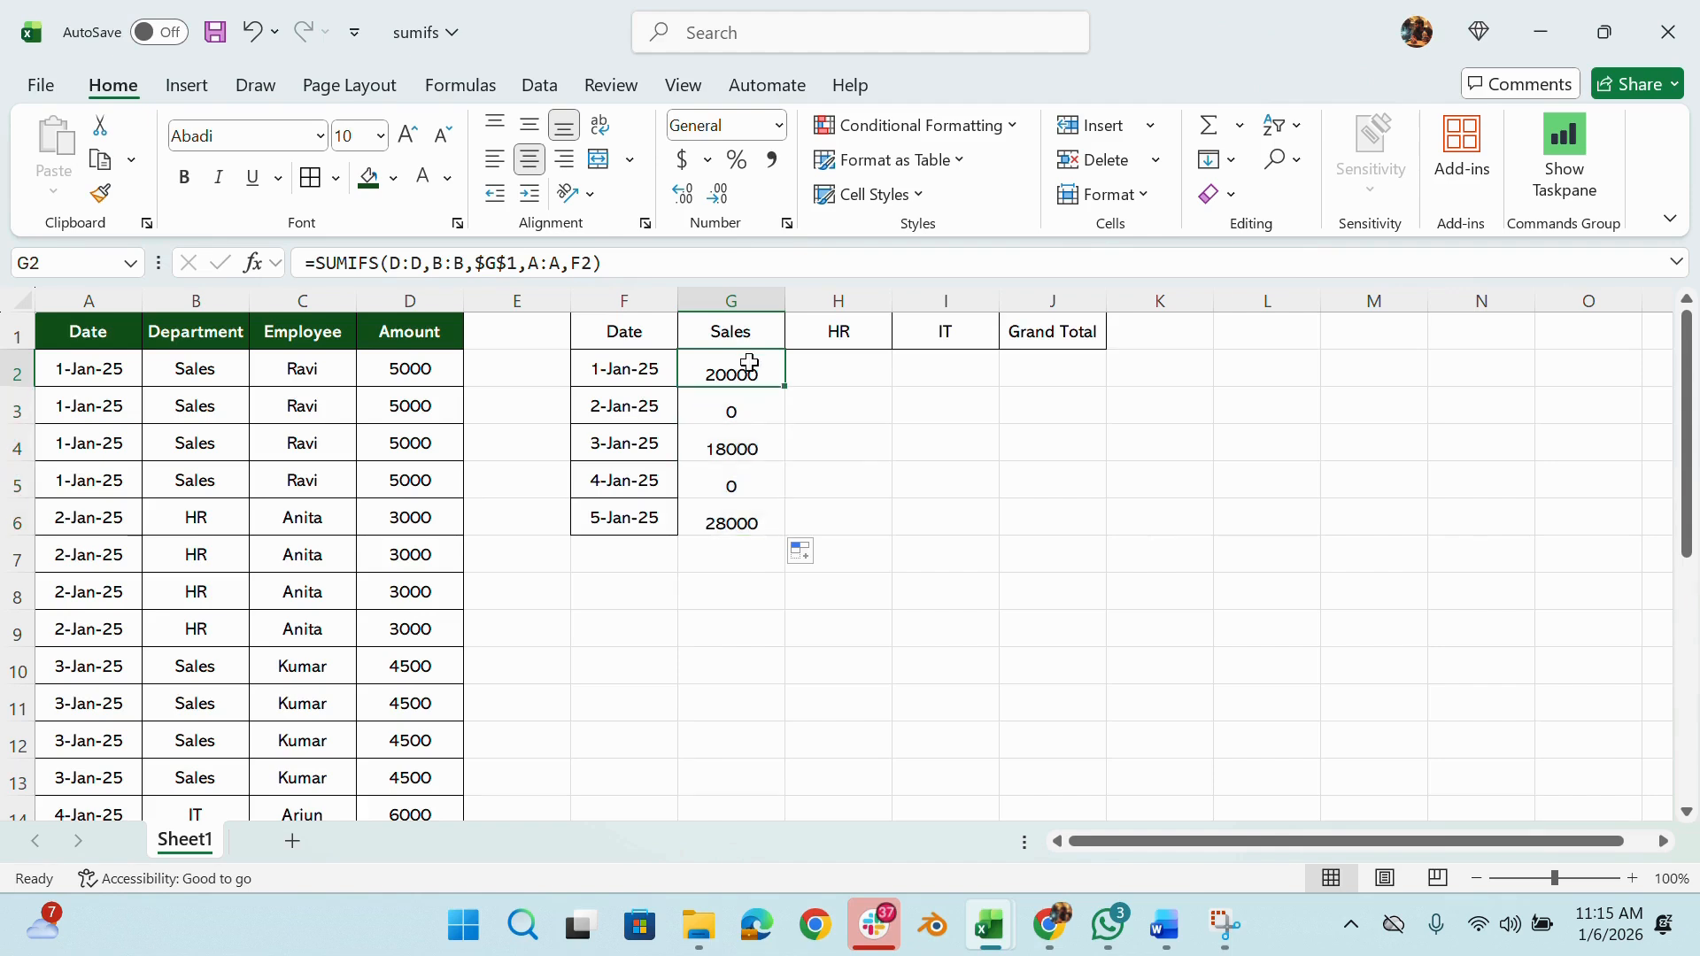
click(495, 263)
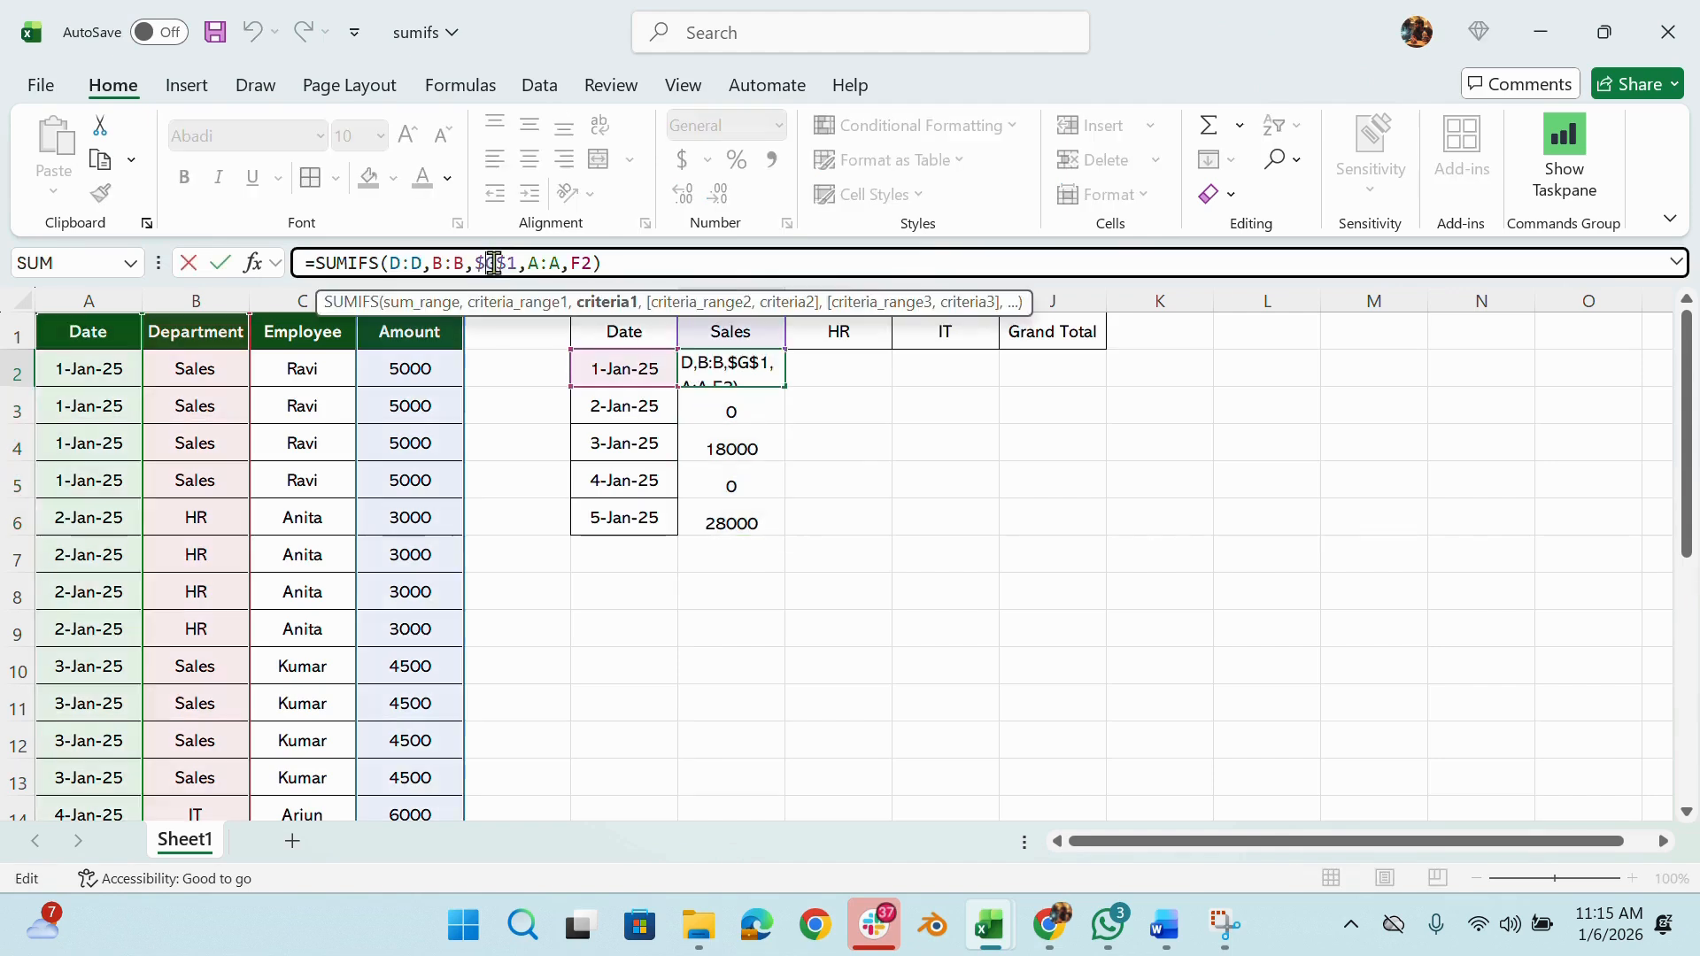
key(F4)
key(F4)
key(F4)
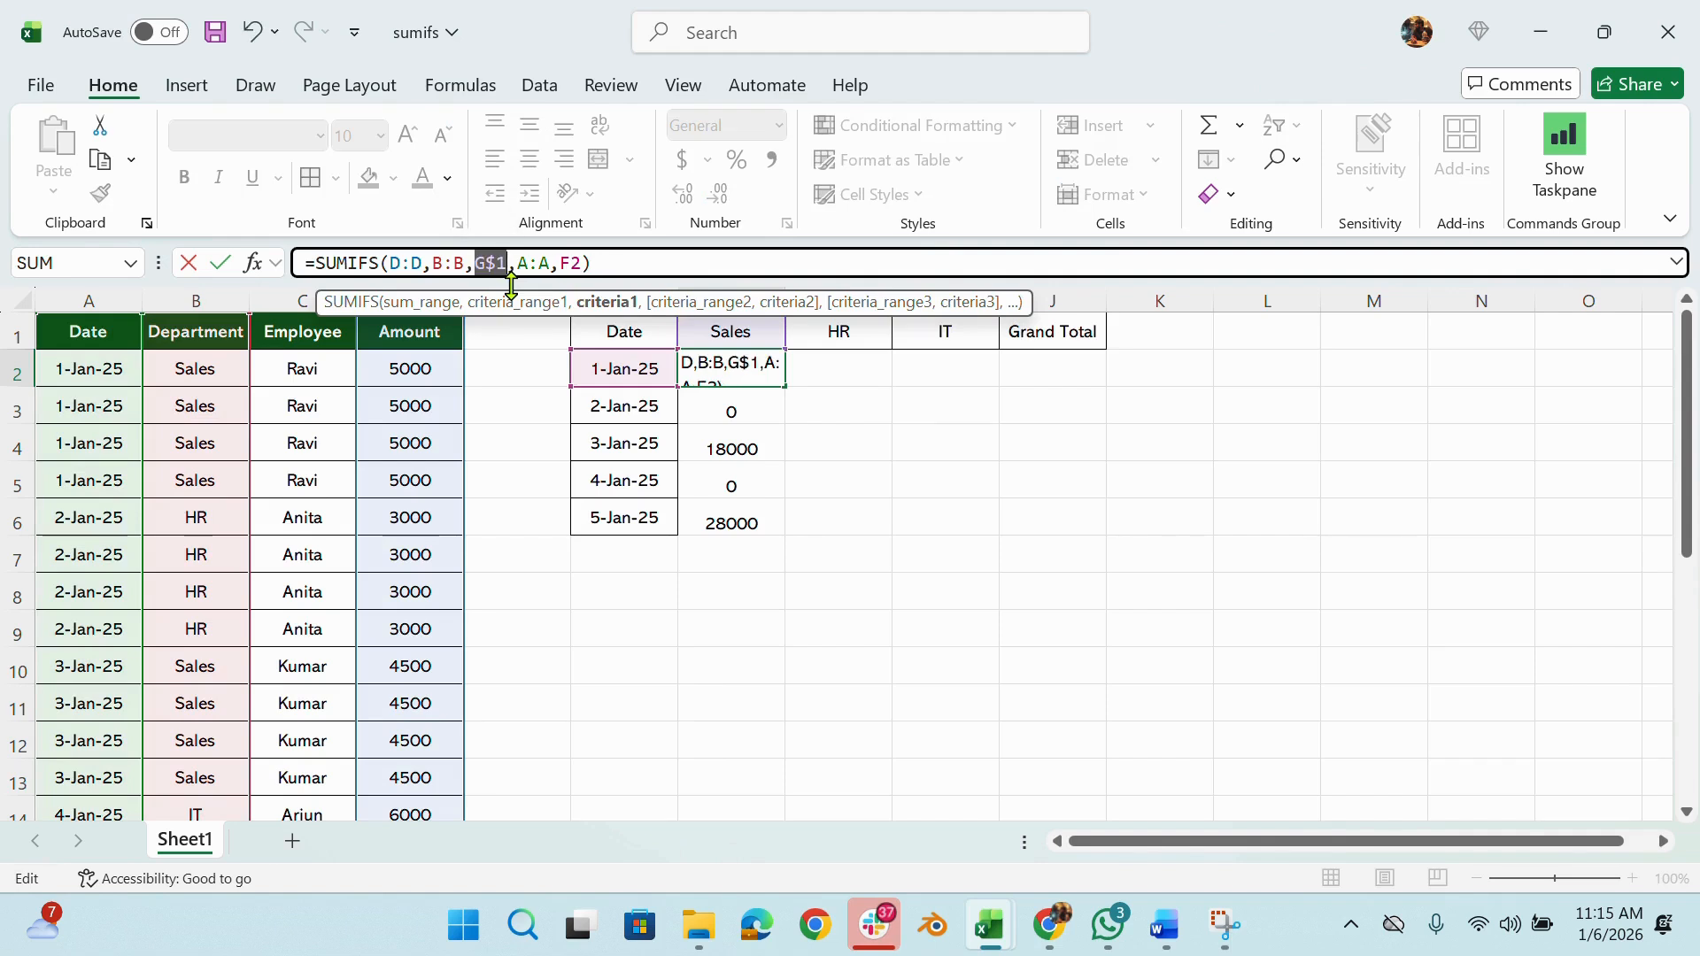
key(F4)
key(Return)
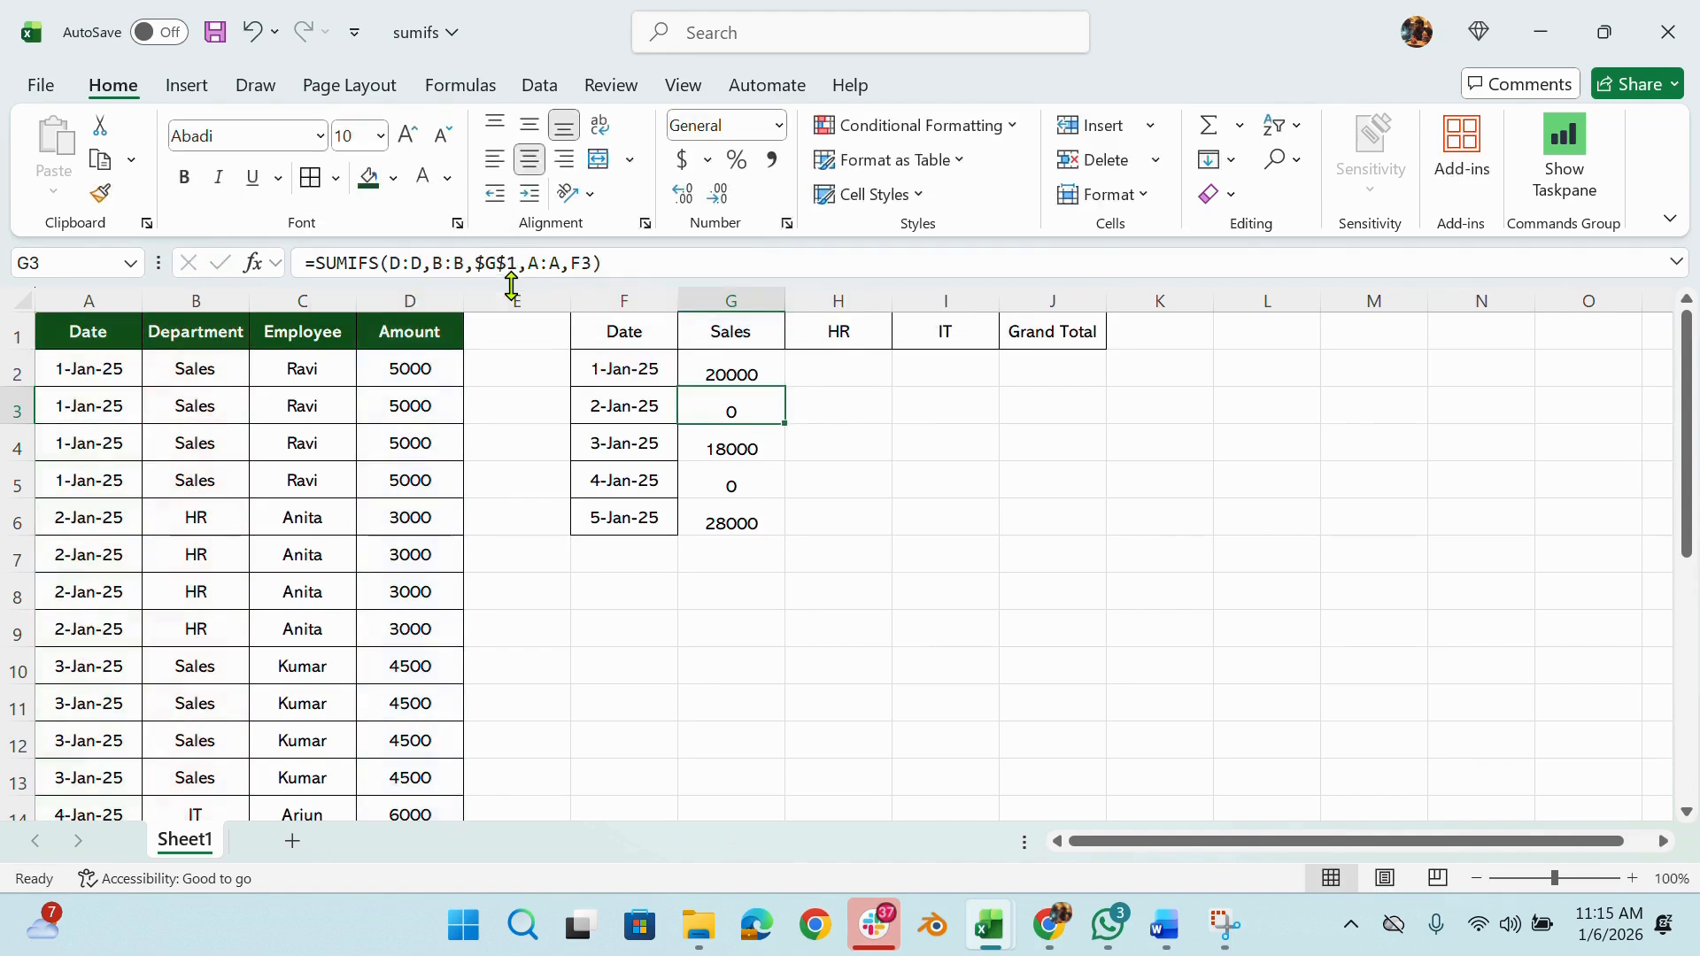
click(753, 373)
double_click(785, 386)
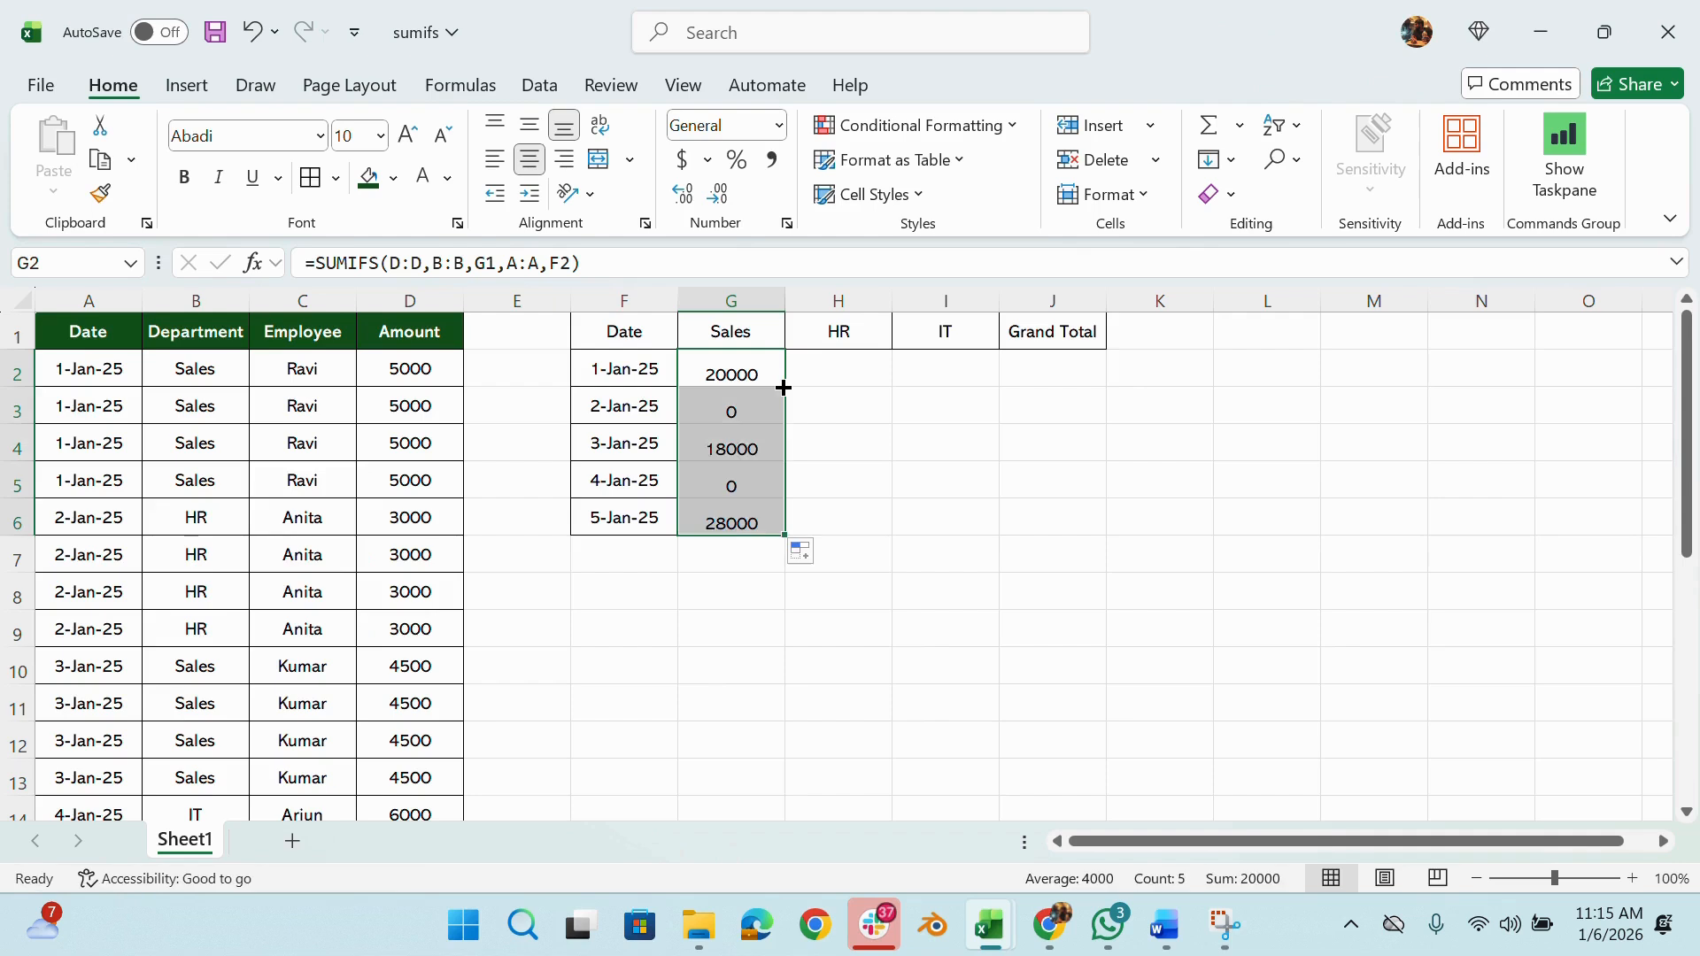
Review the formula in G2 and repoint the department criterion in the G3 and G4 formulas to the Sales header G1
click(731, 411)
click(742, 370)
double_click(748, 370)
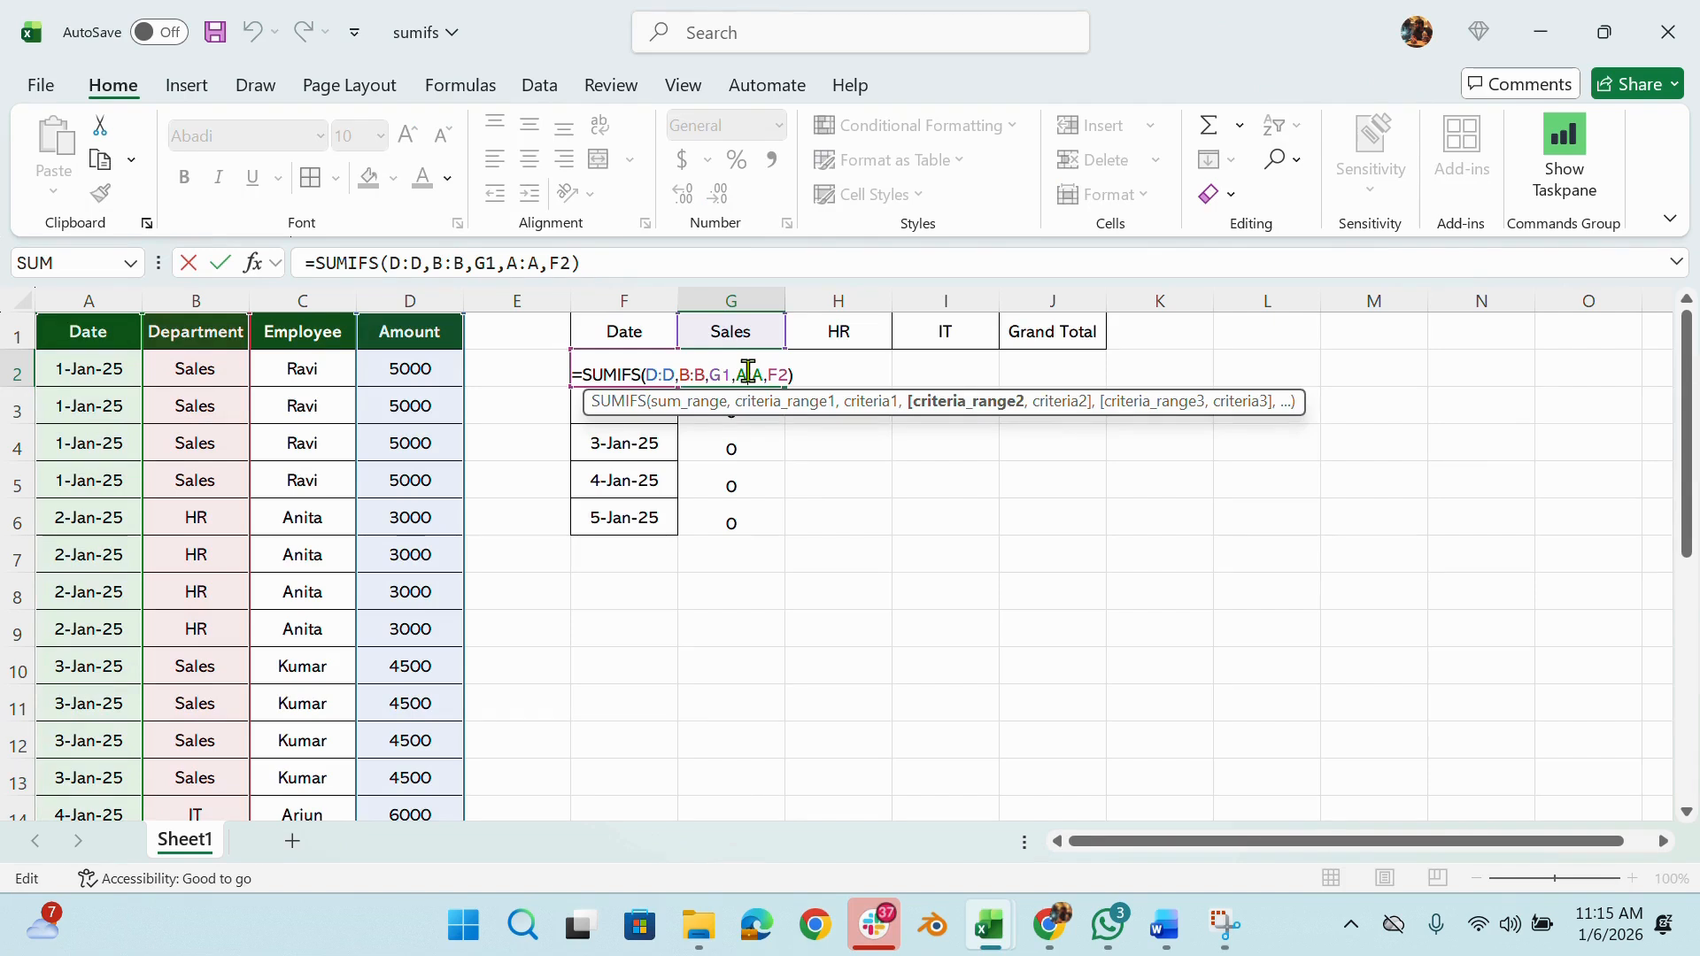
key(Return)
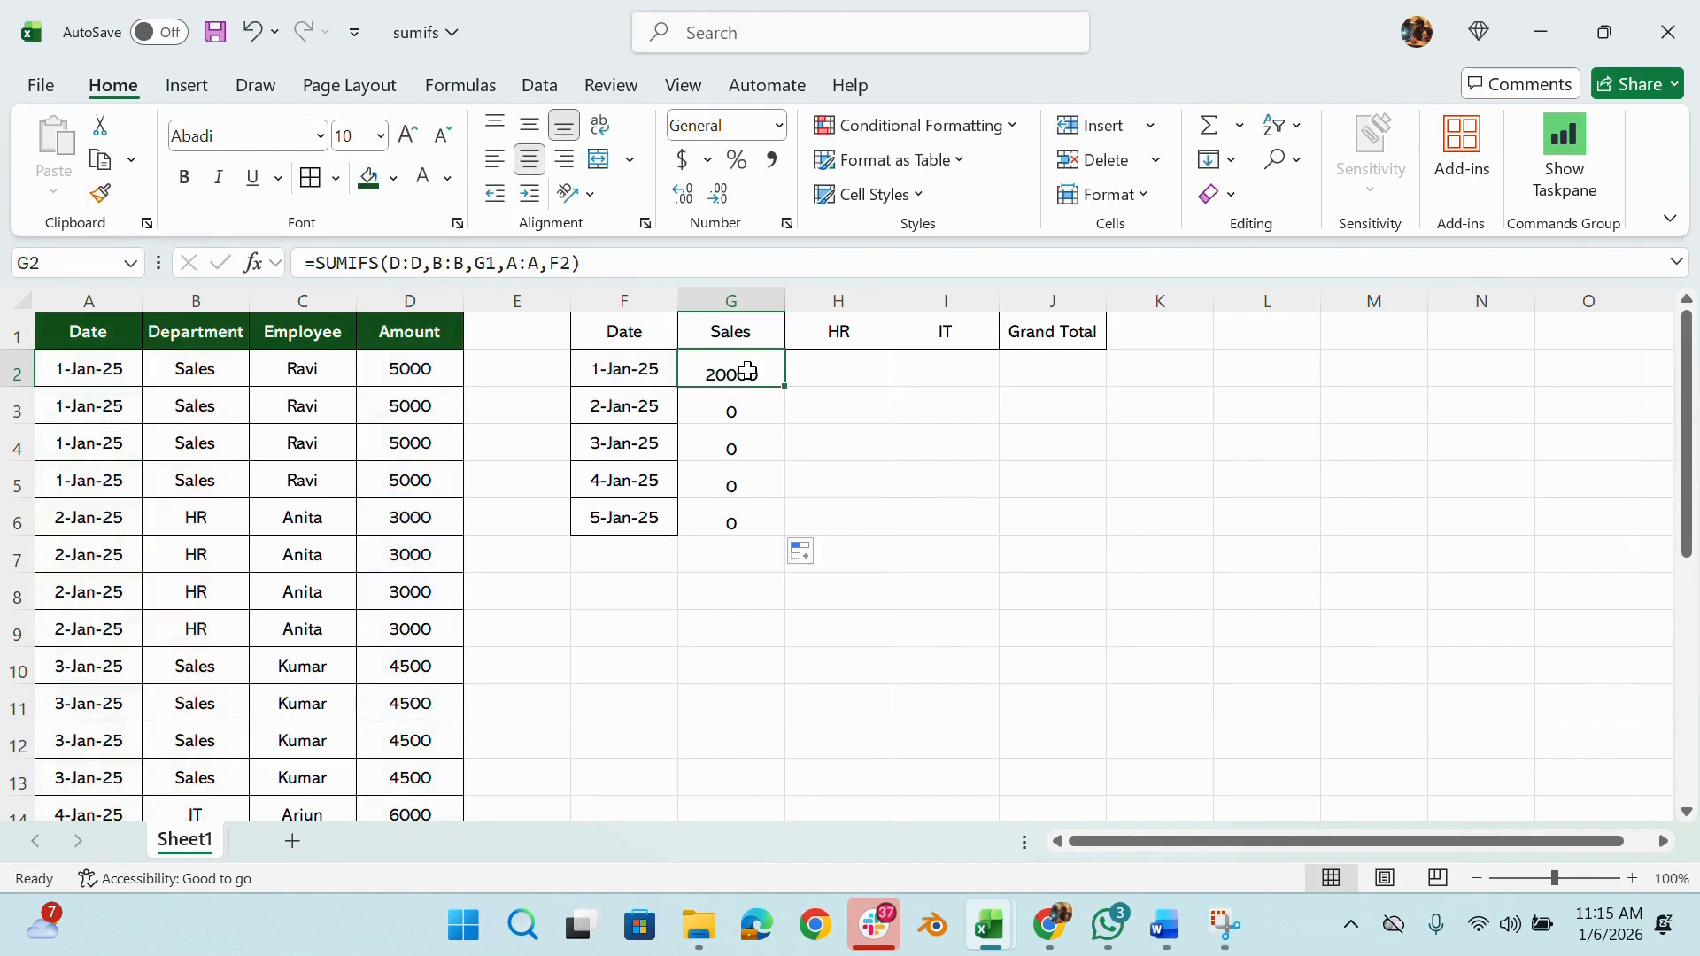
double_click(742, 411)
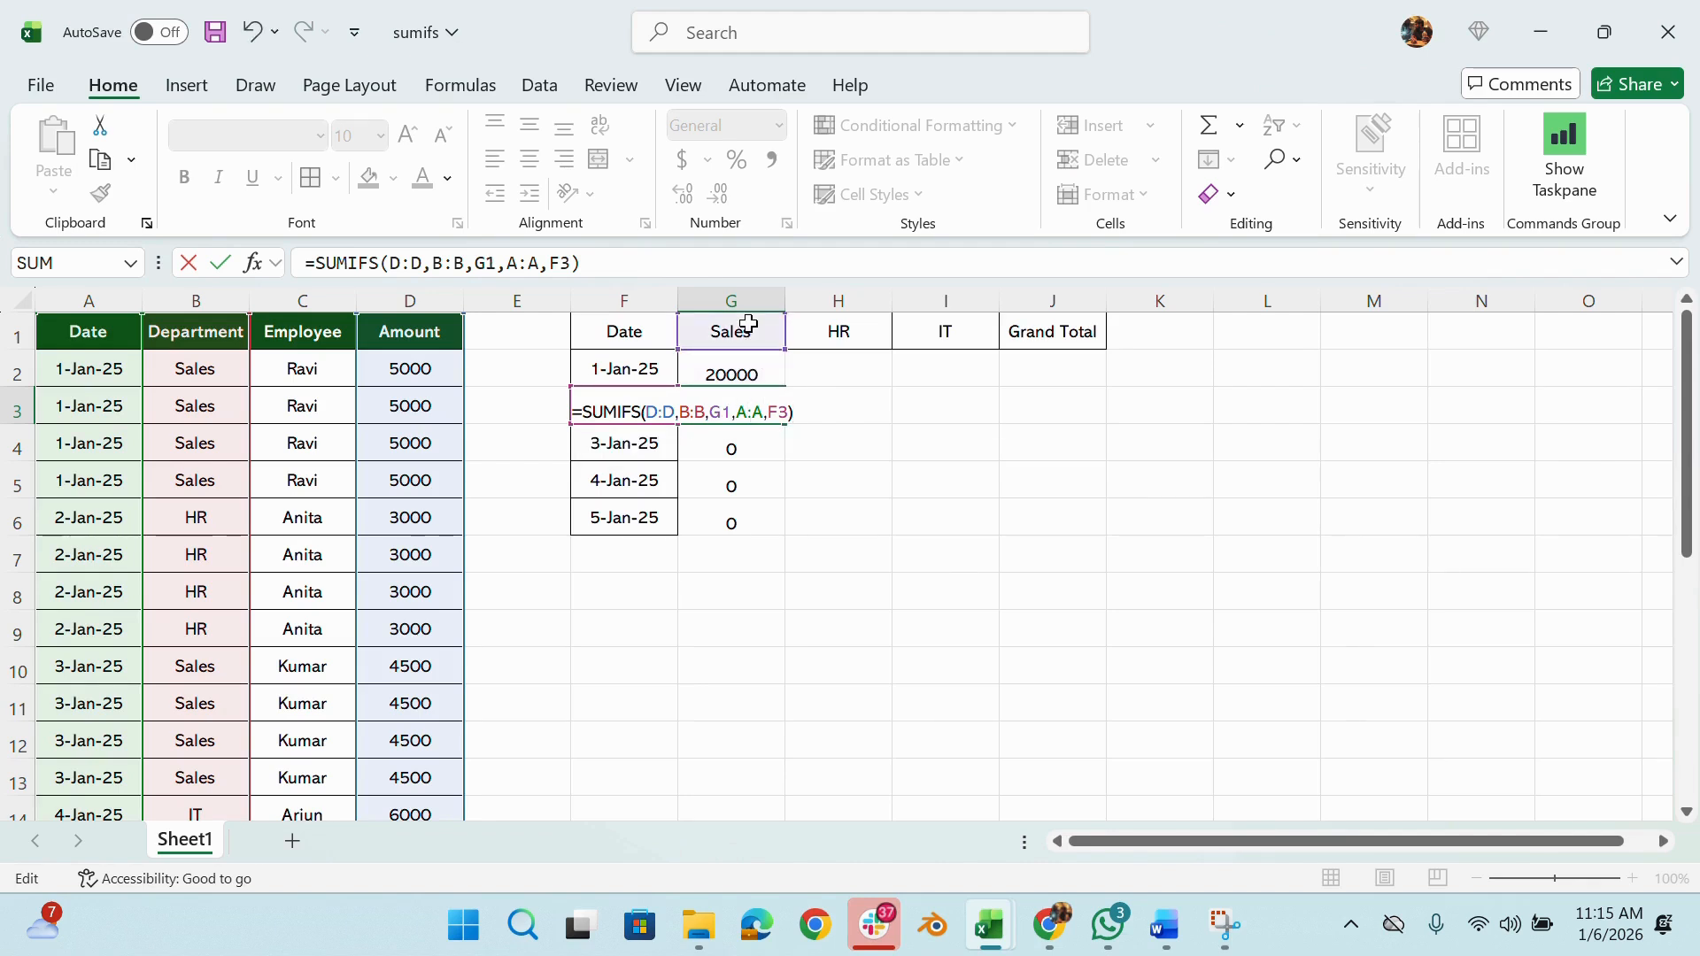
key(Return)
double_click(759, 468)
drag(740, 399, 736, 326)
key(Return)
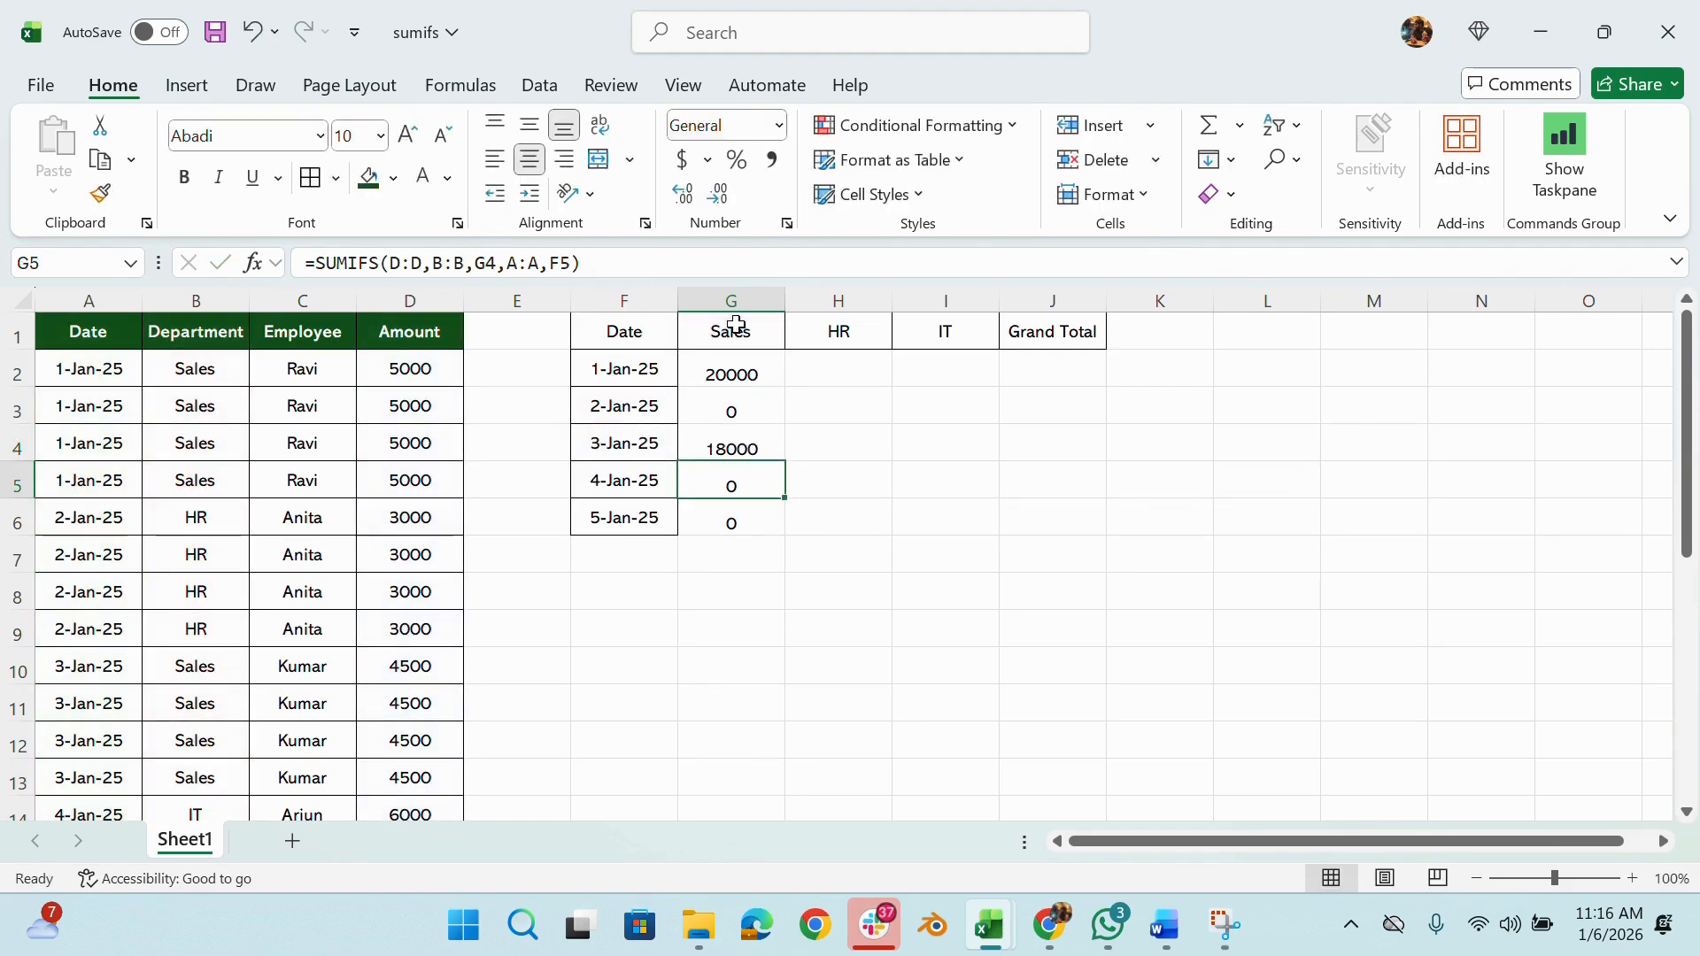
Repoint the department criterion in the G5 and G6 formulas to the Sales header G1
double_click(770, 481)
drag(751, 438, 756, 315)
key(Return)
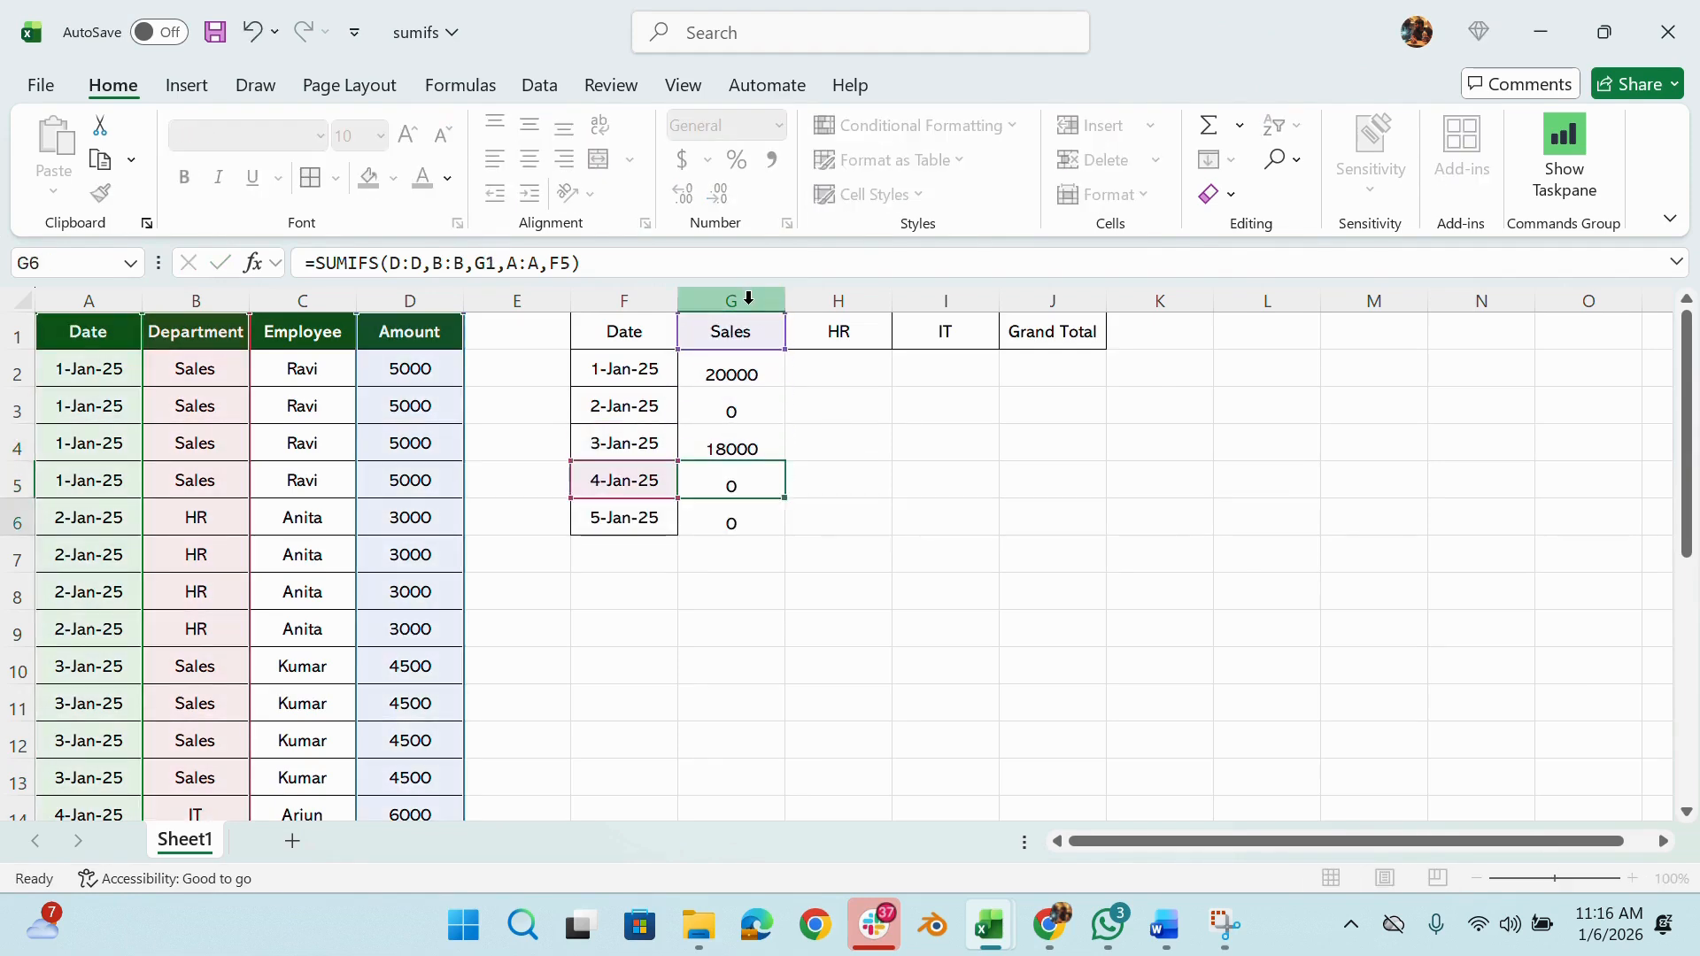
double_click(726, 519)
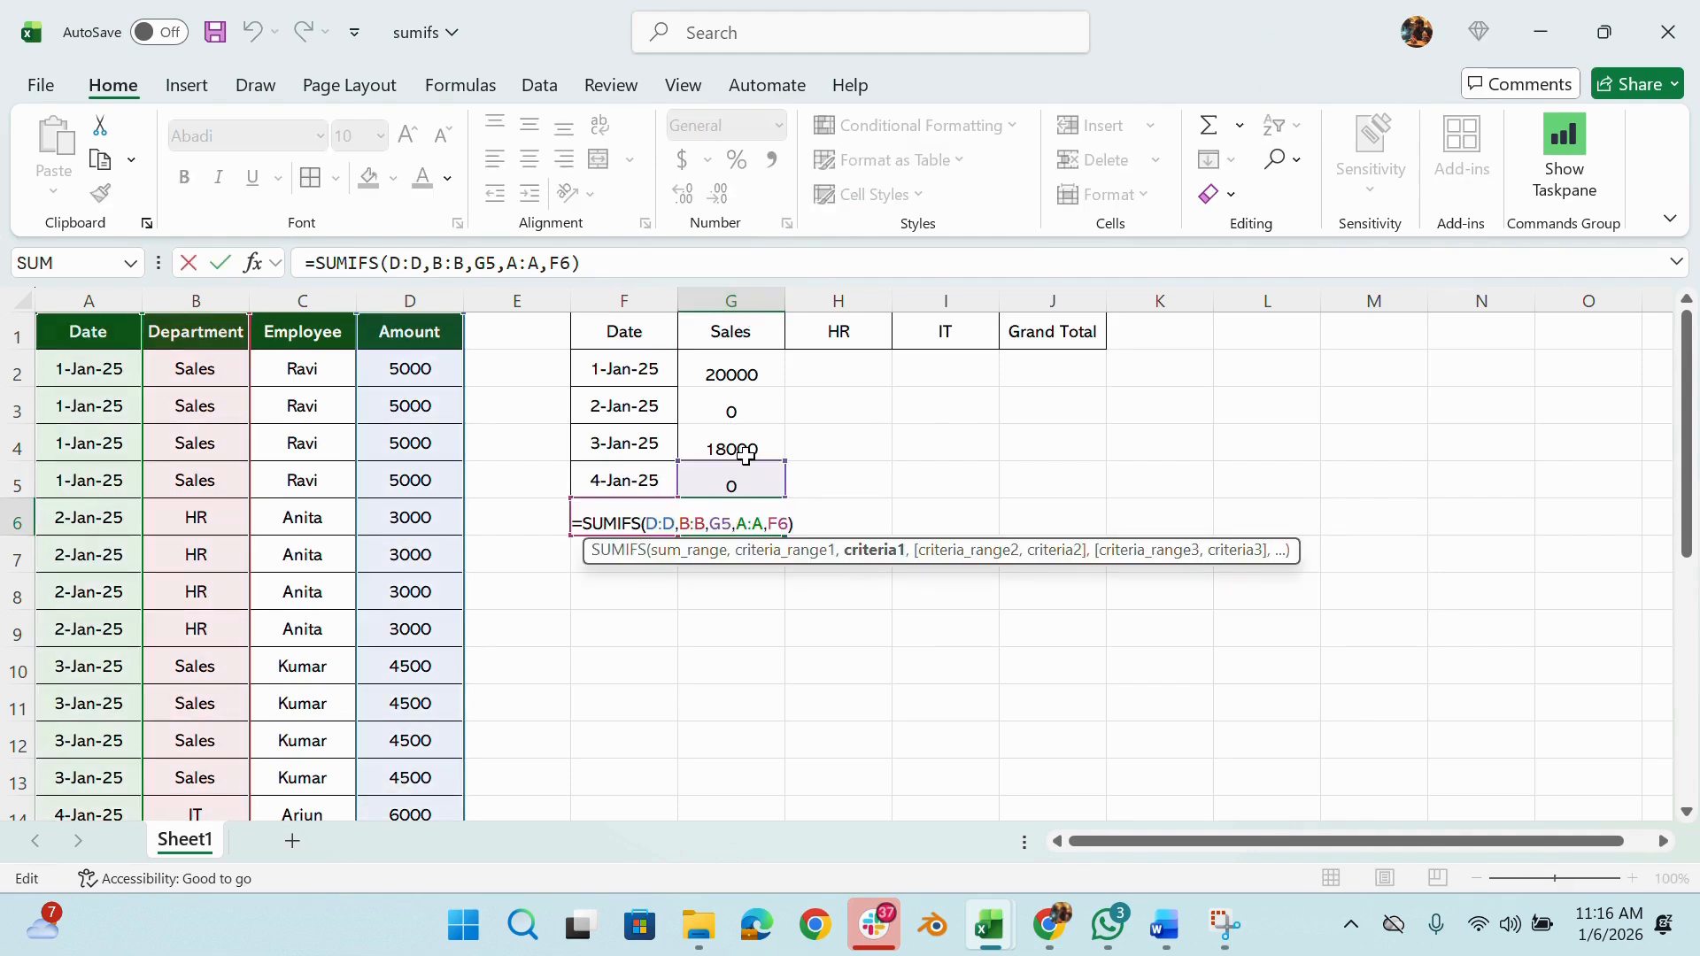
drag(755, 474, 759, 334)
key(Return)
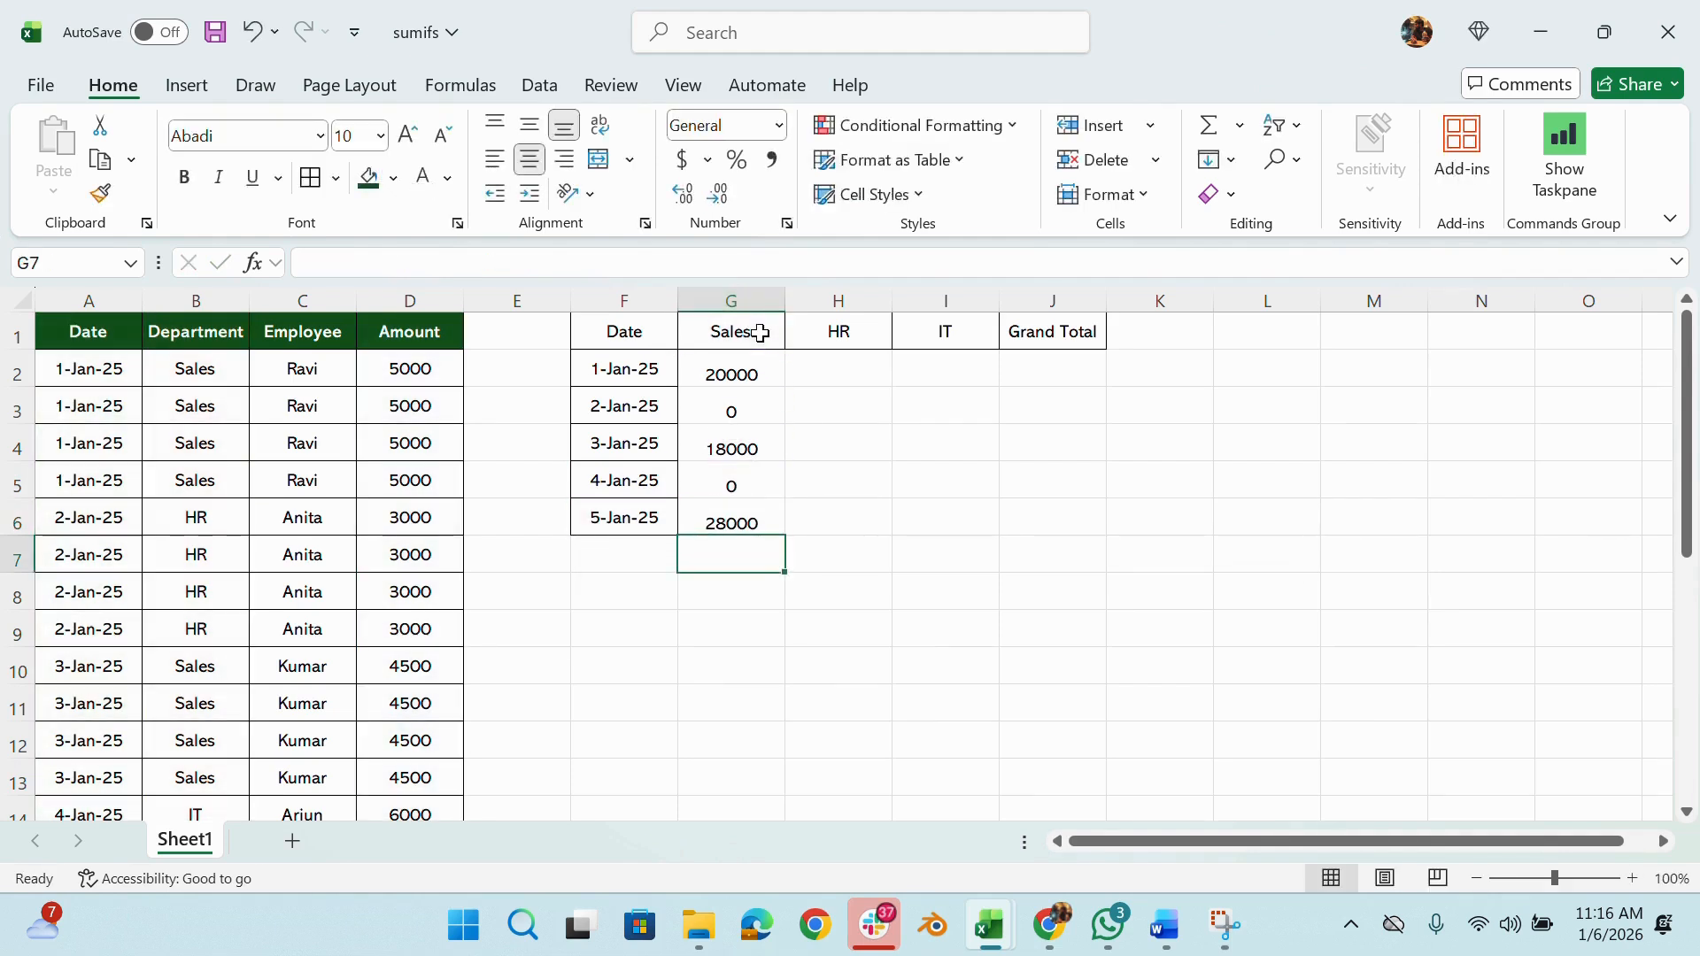
Make the department criterion in G2's SUMIFS formula the absolute reference $G$1 and refill it down to G6
click(753, 375)
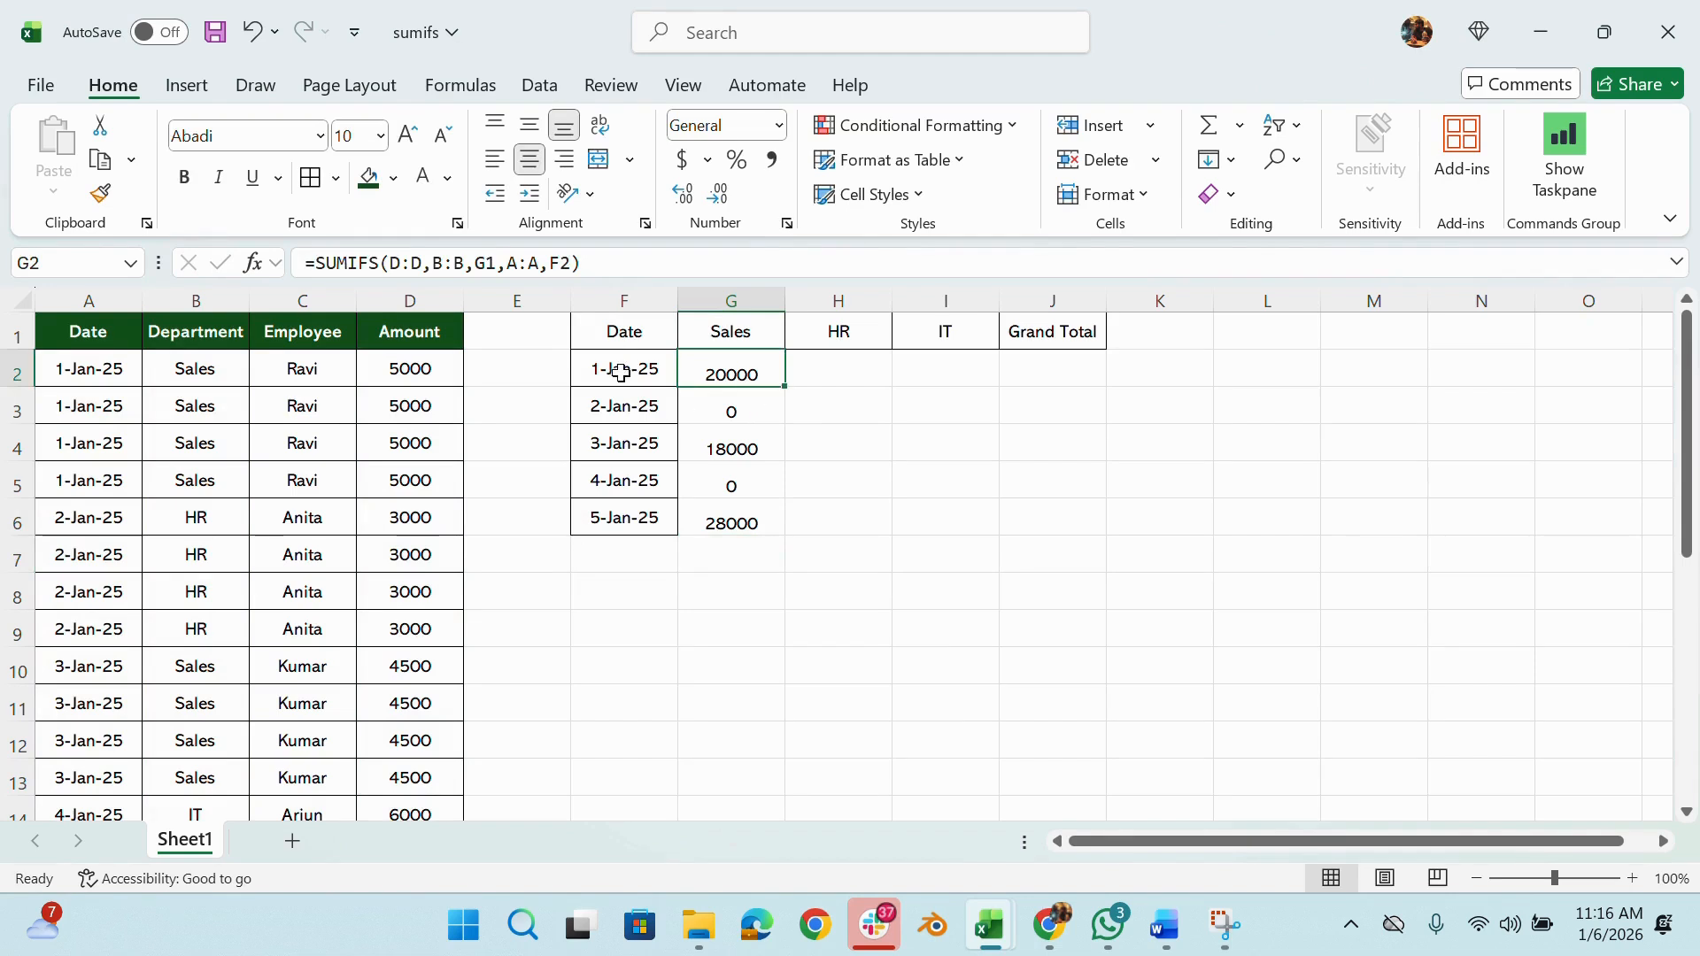
click(486, 263)
key(F4)
key(Return)
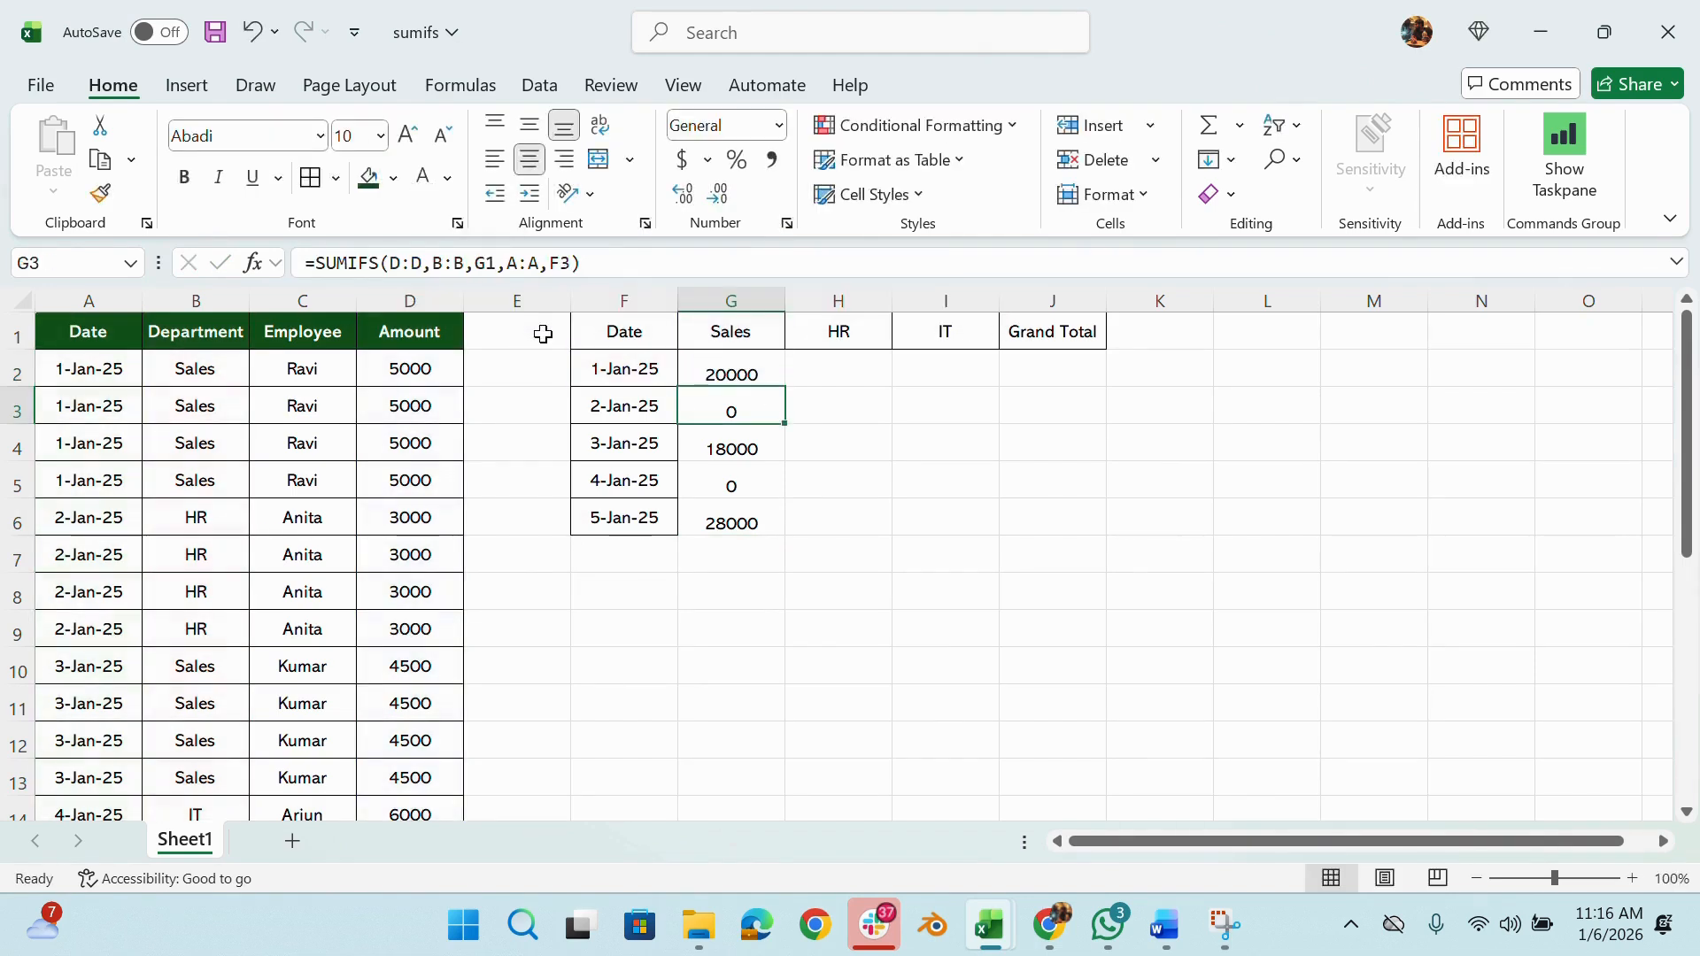
click(736, 370)
double_click(789, 392)
click(820, 376)
Copy G2's formula text into H2, repoint its department criterion to the HR header $H$1, and fill it down to H6
click(729, 368)
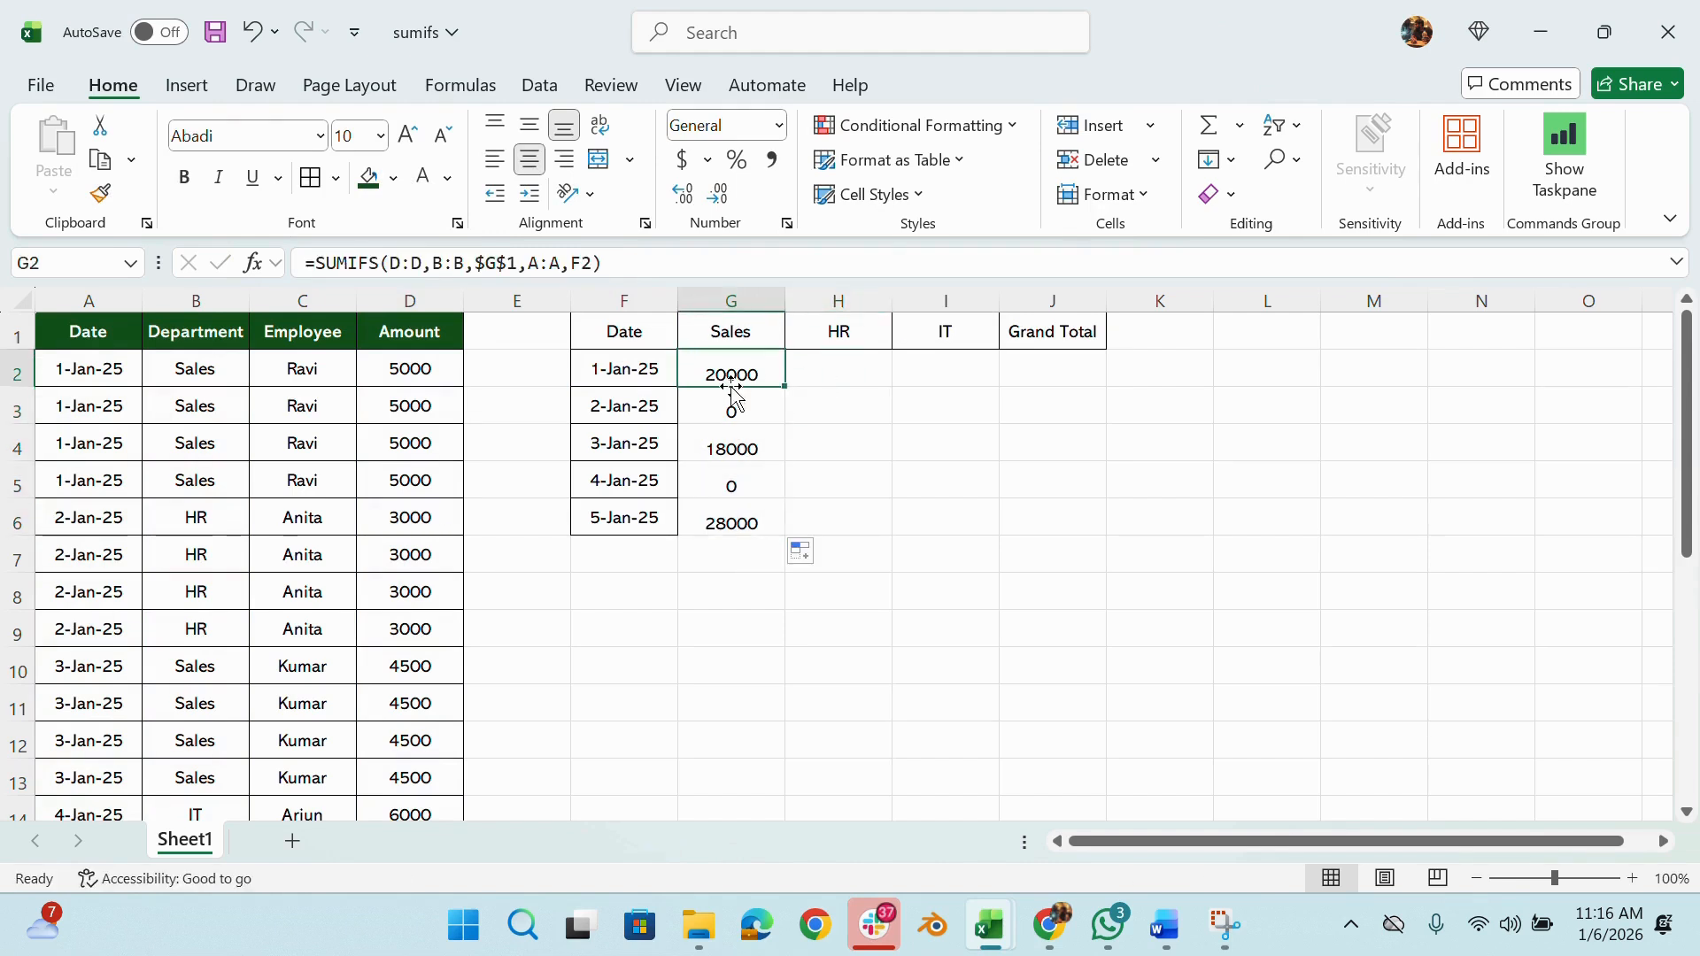
drag(634, 264, 236, 258)
key(ctrl+c)
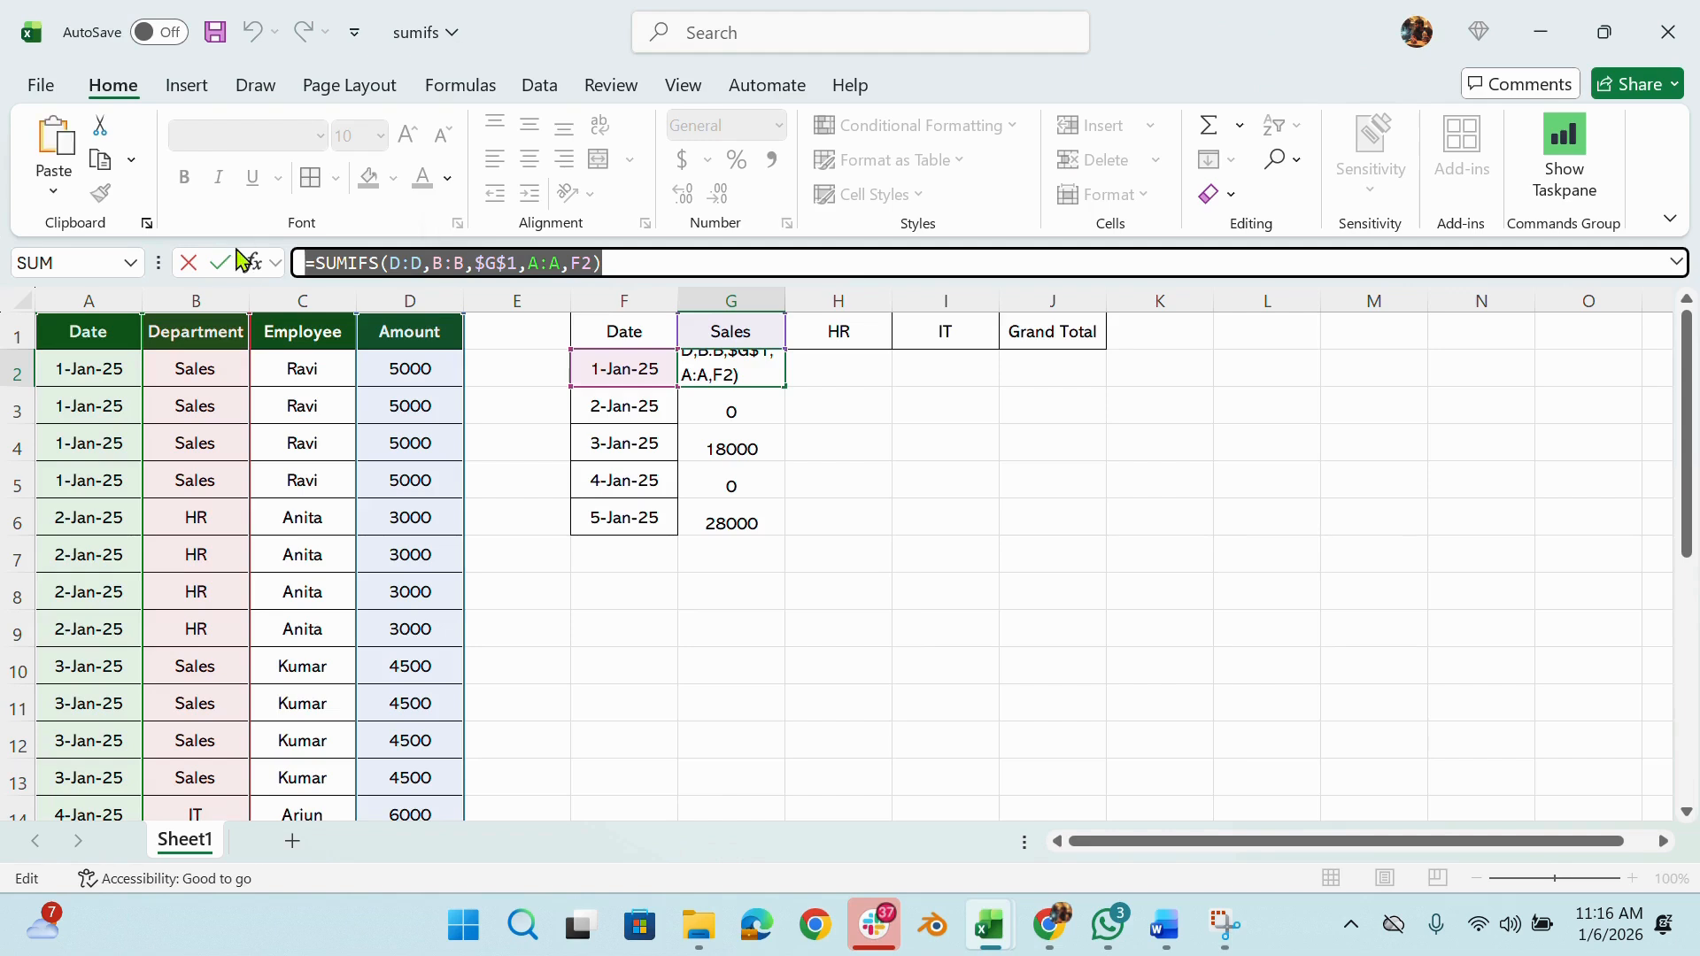
key(Escape)
double_click(829, 374)
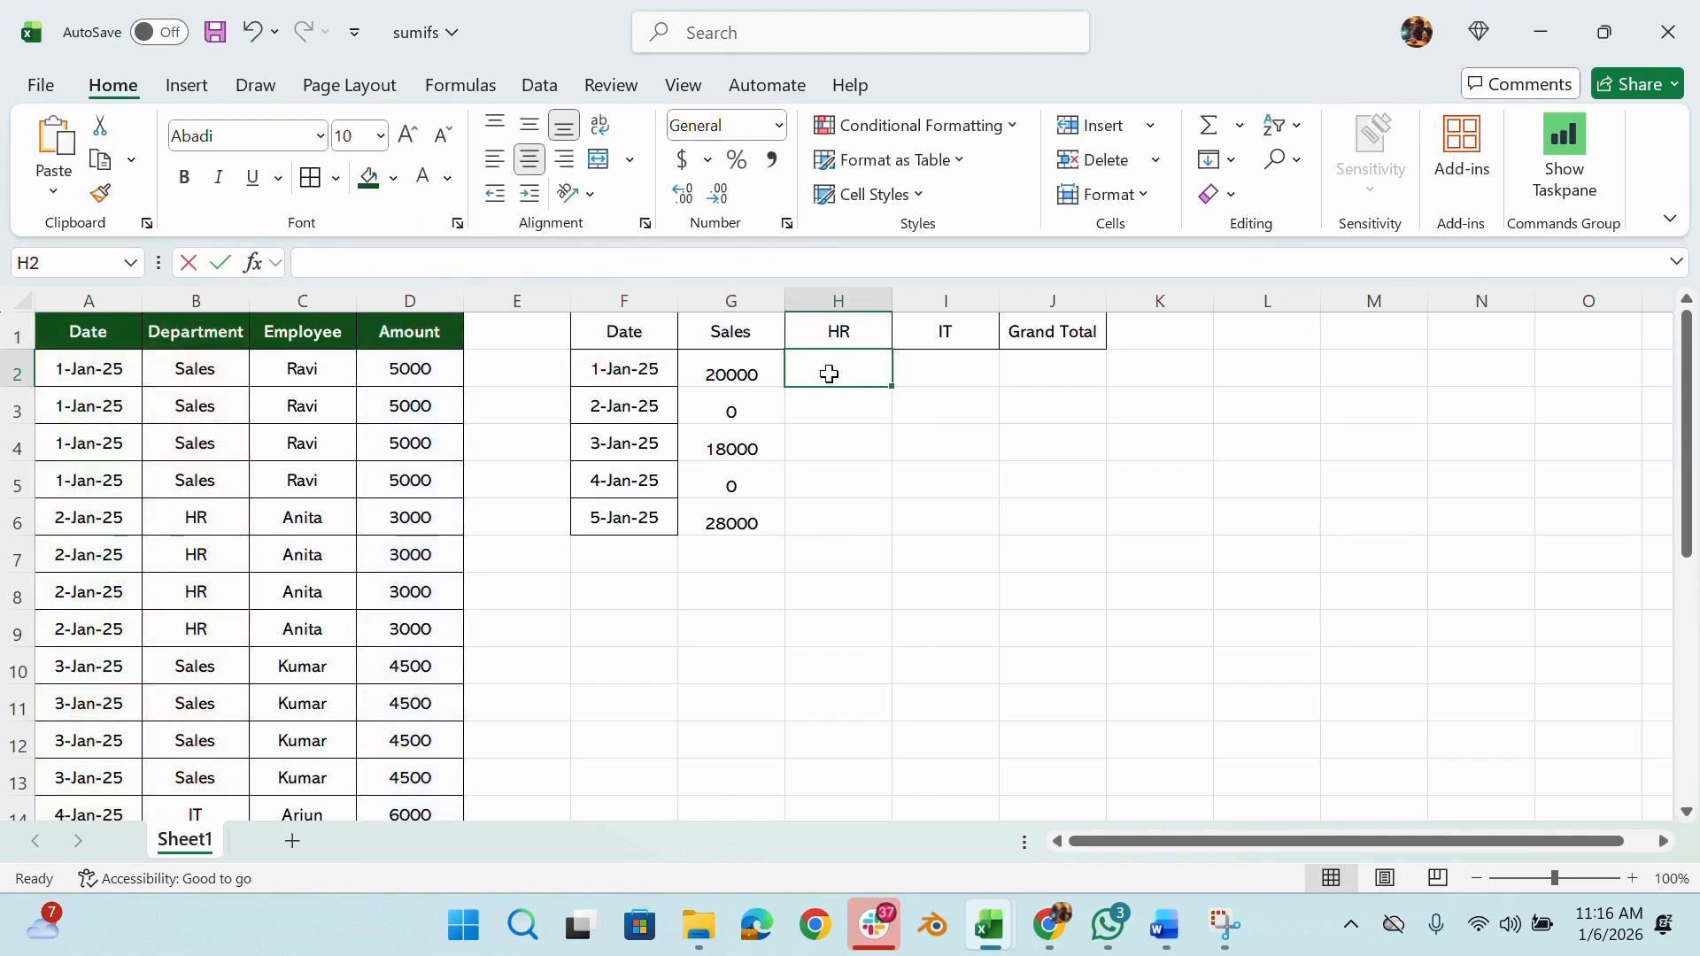
key(ctrl+v)
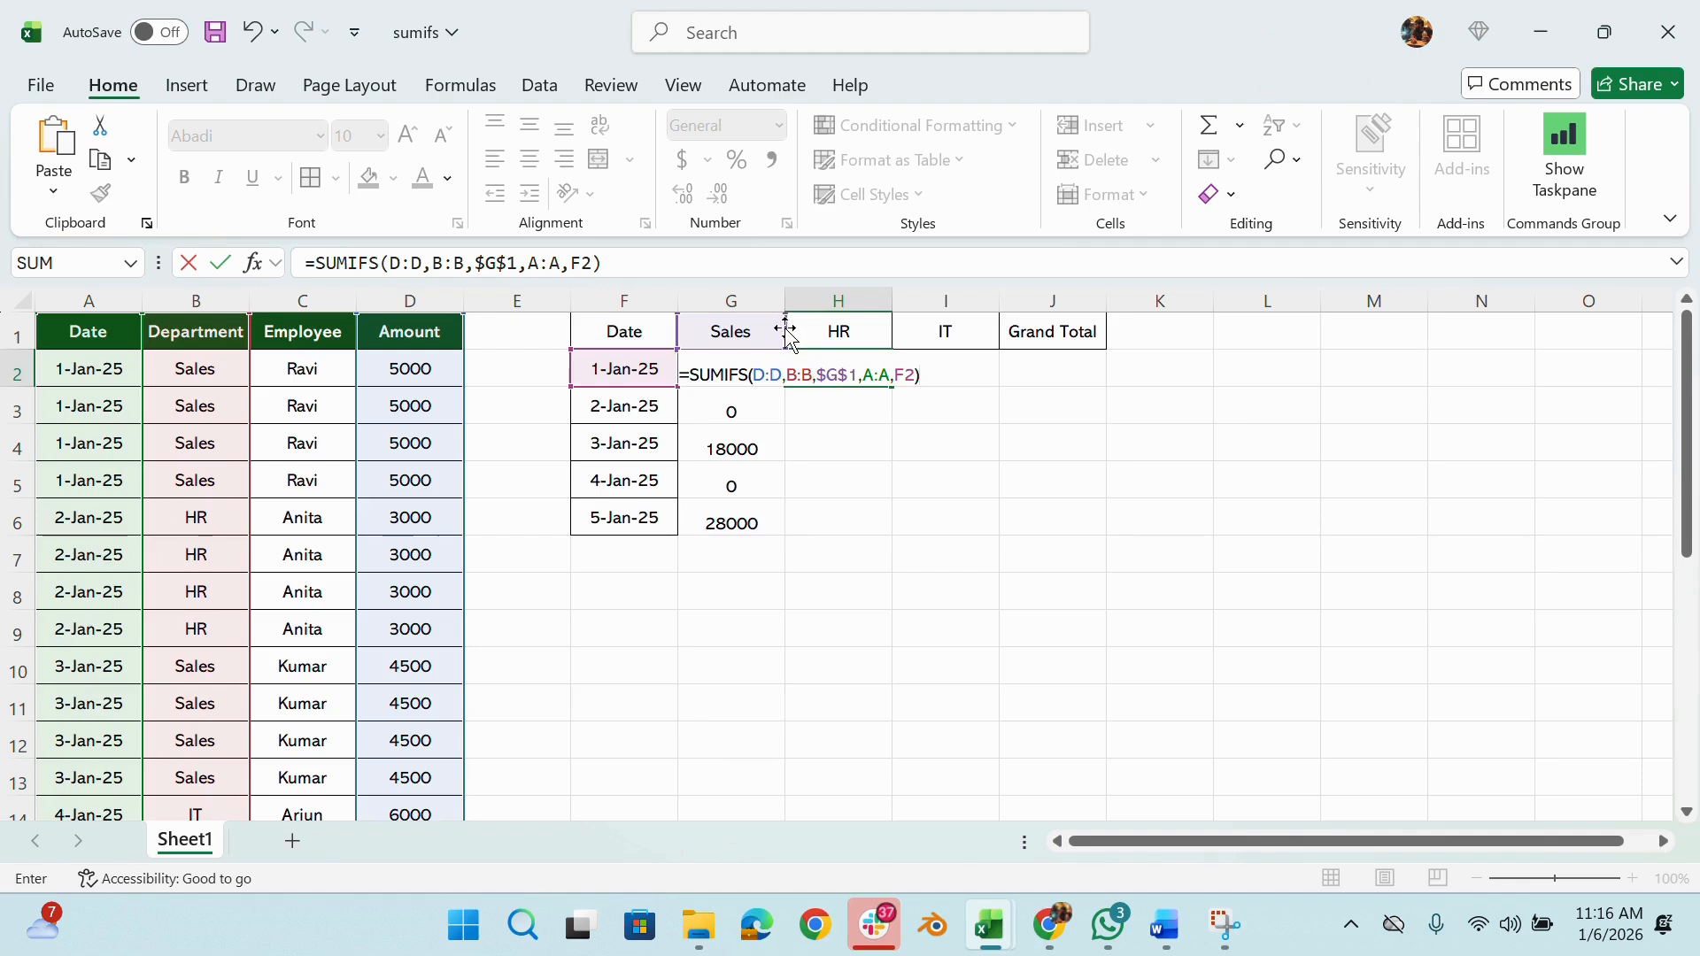
drag(792, 339, 836, 339)
key(Return)
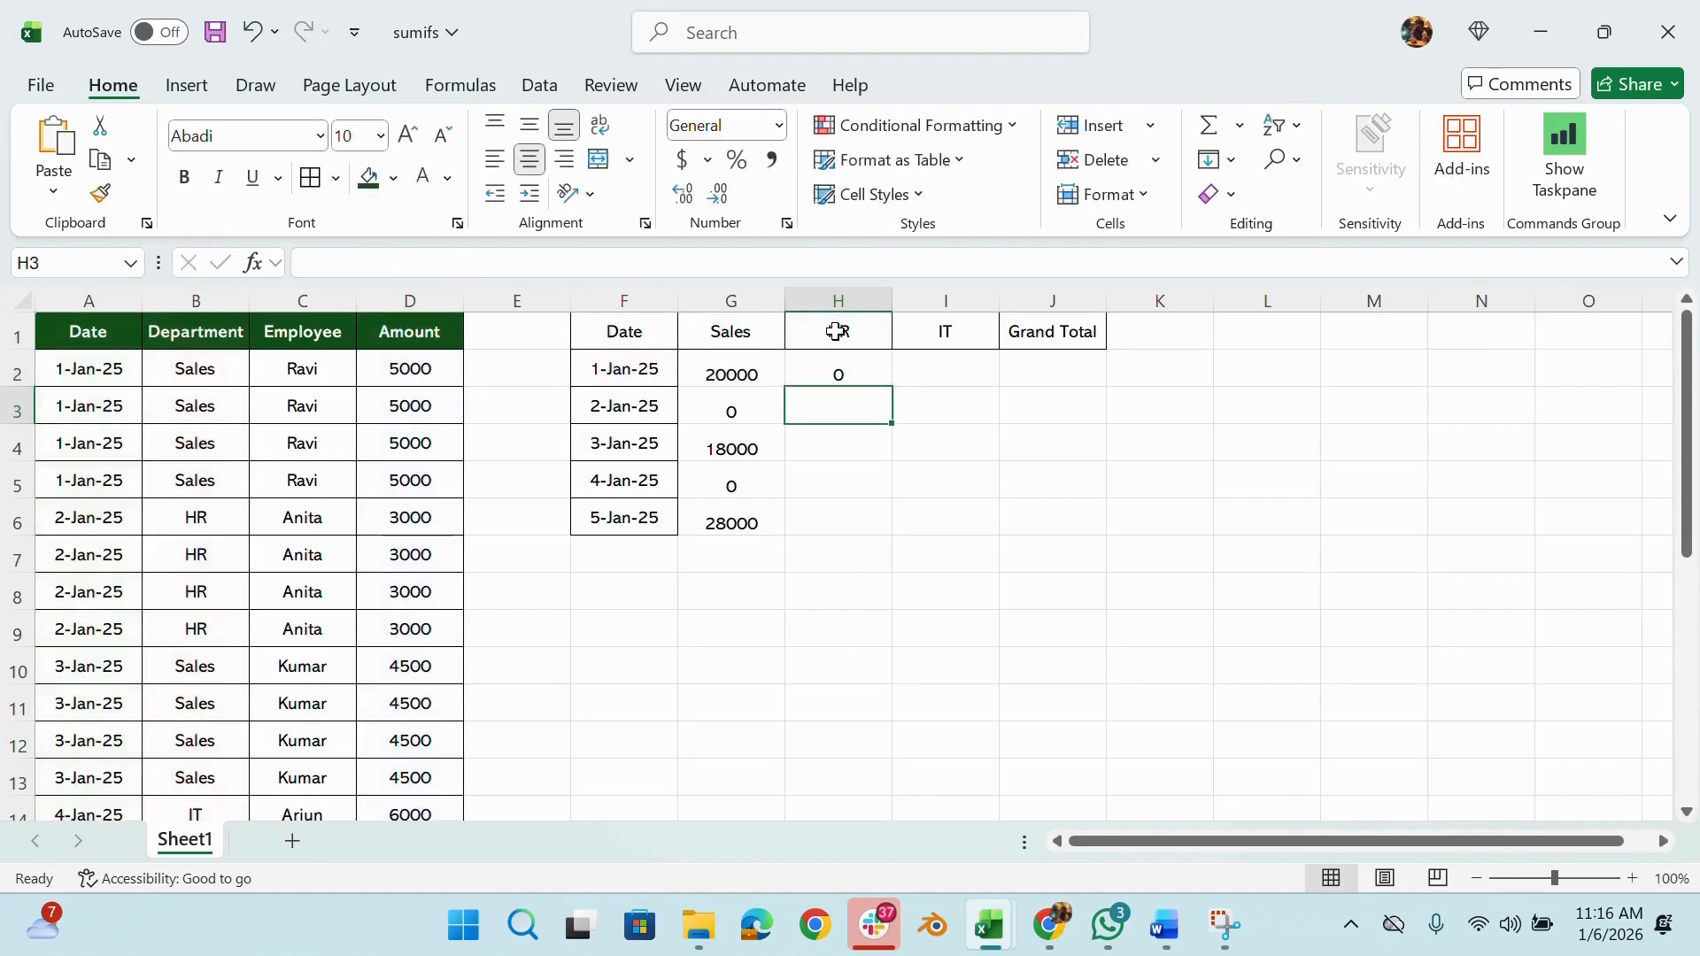
click(846, 356)
double_click(889, 389)
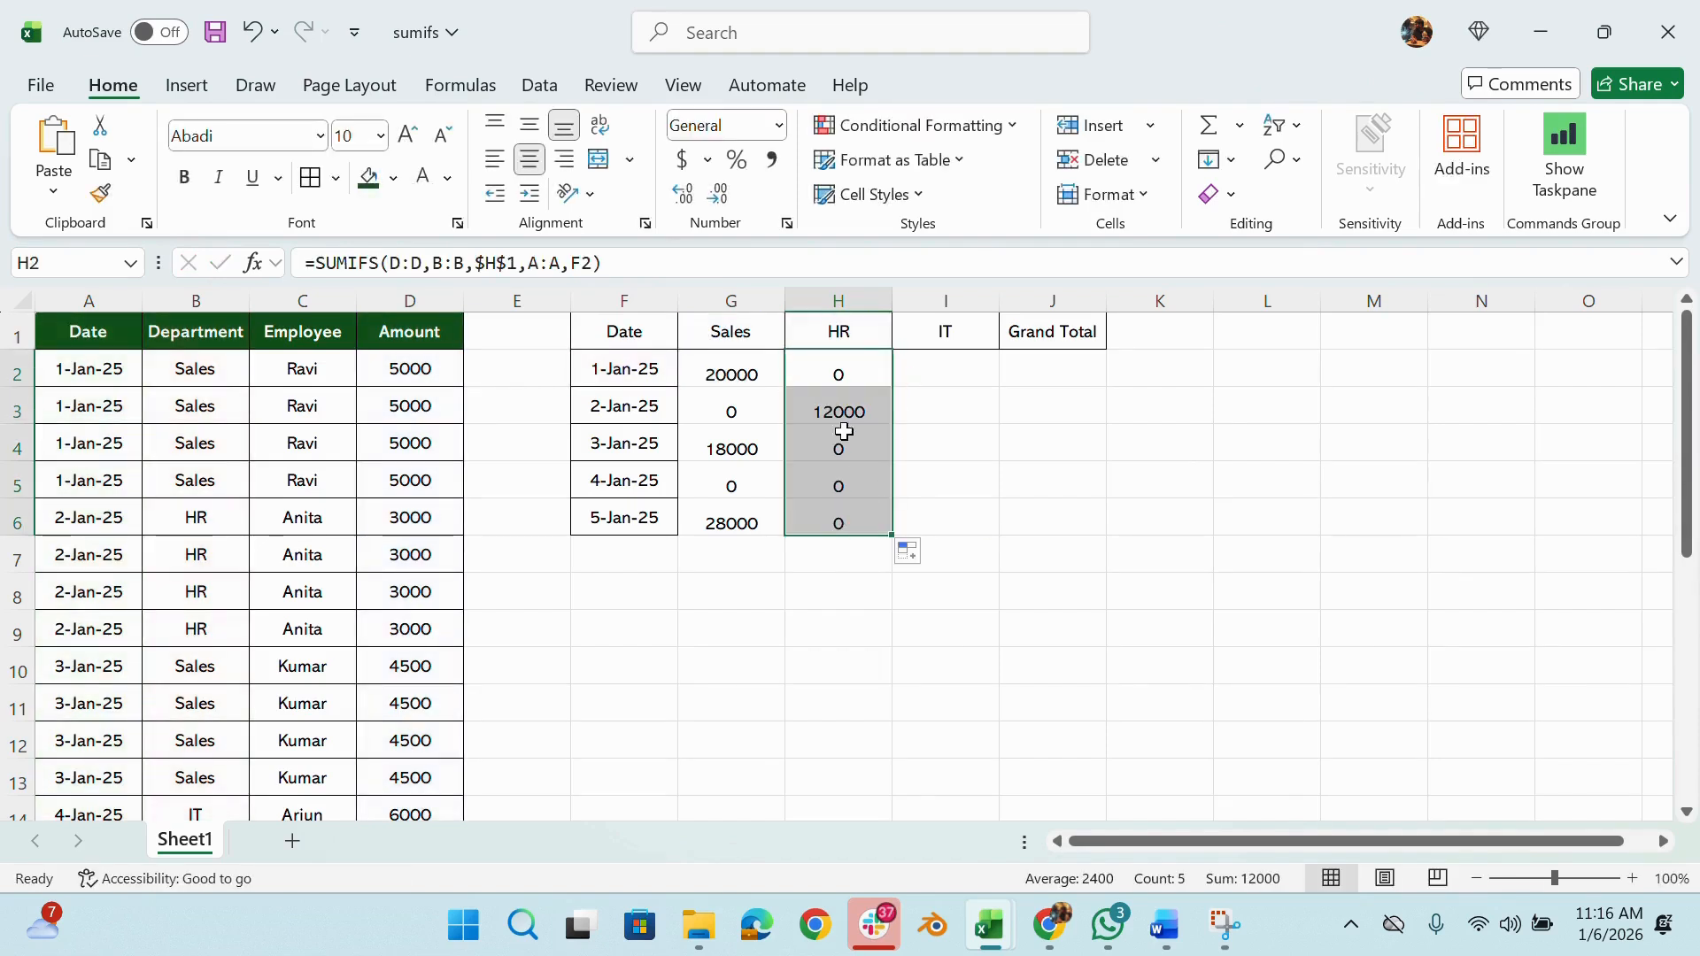
Paste the copied SUMIFS formula into I2, repoint its department criterion to the IT header $I$1, and fill it down to I6
click(948, 373)
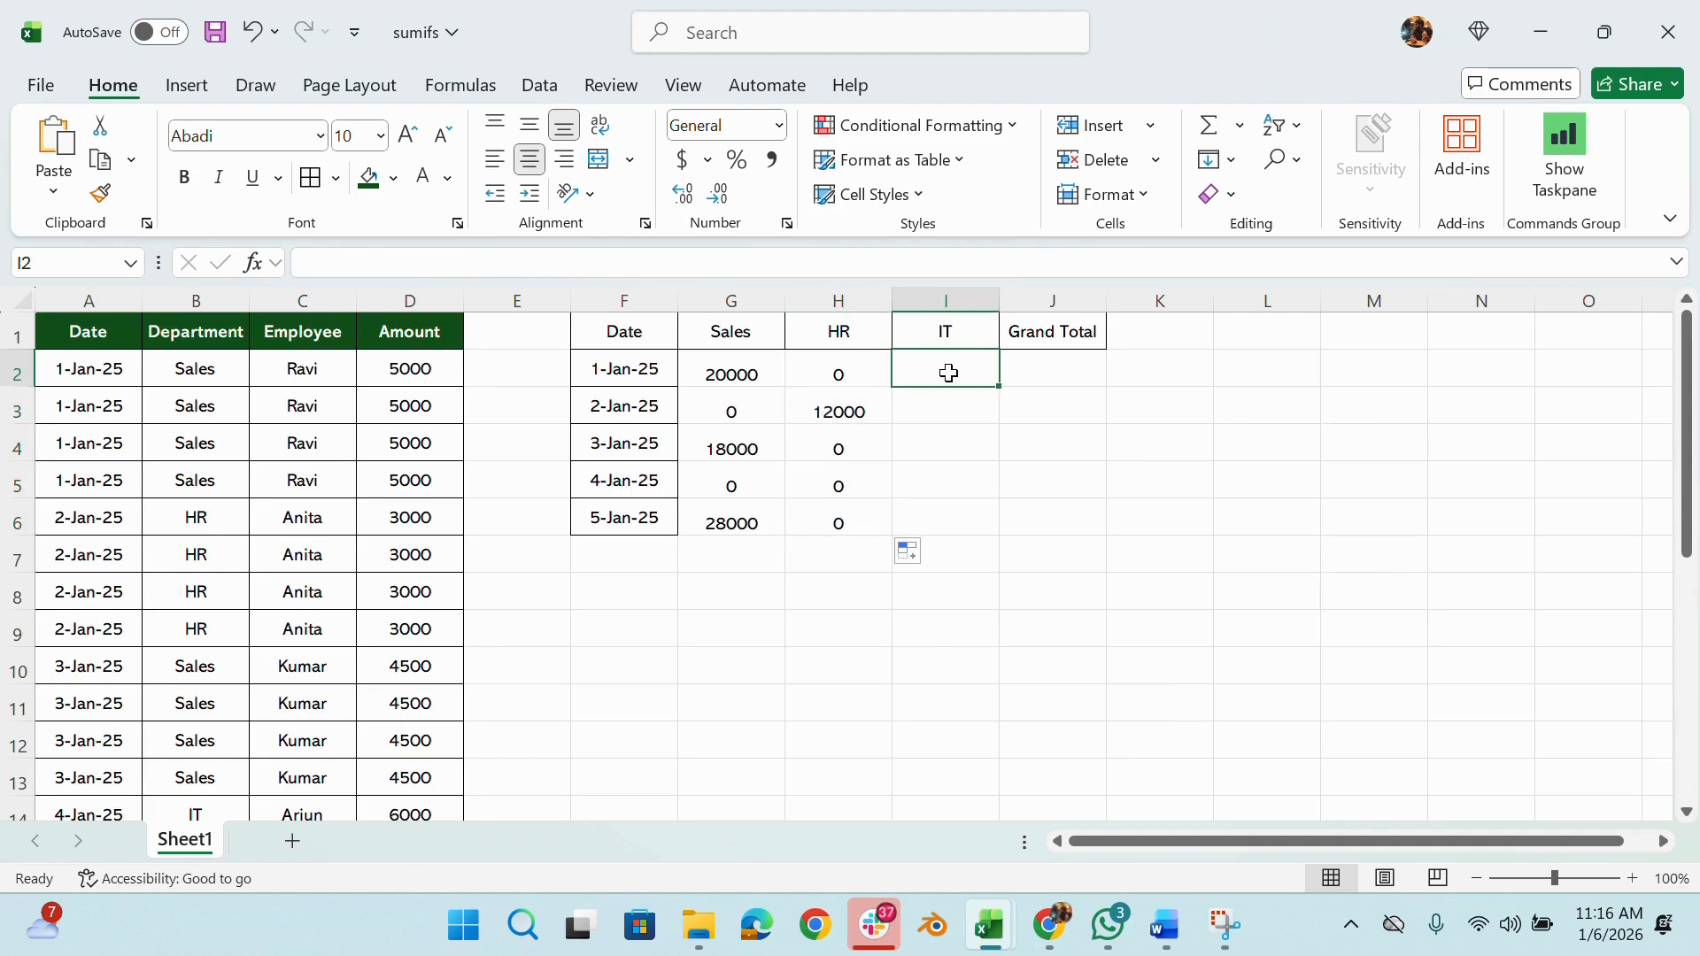
double_click(948, 373)
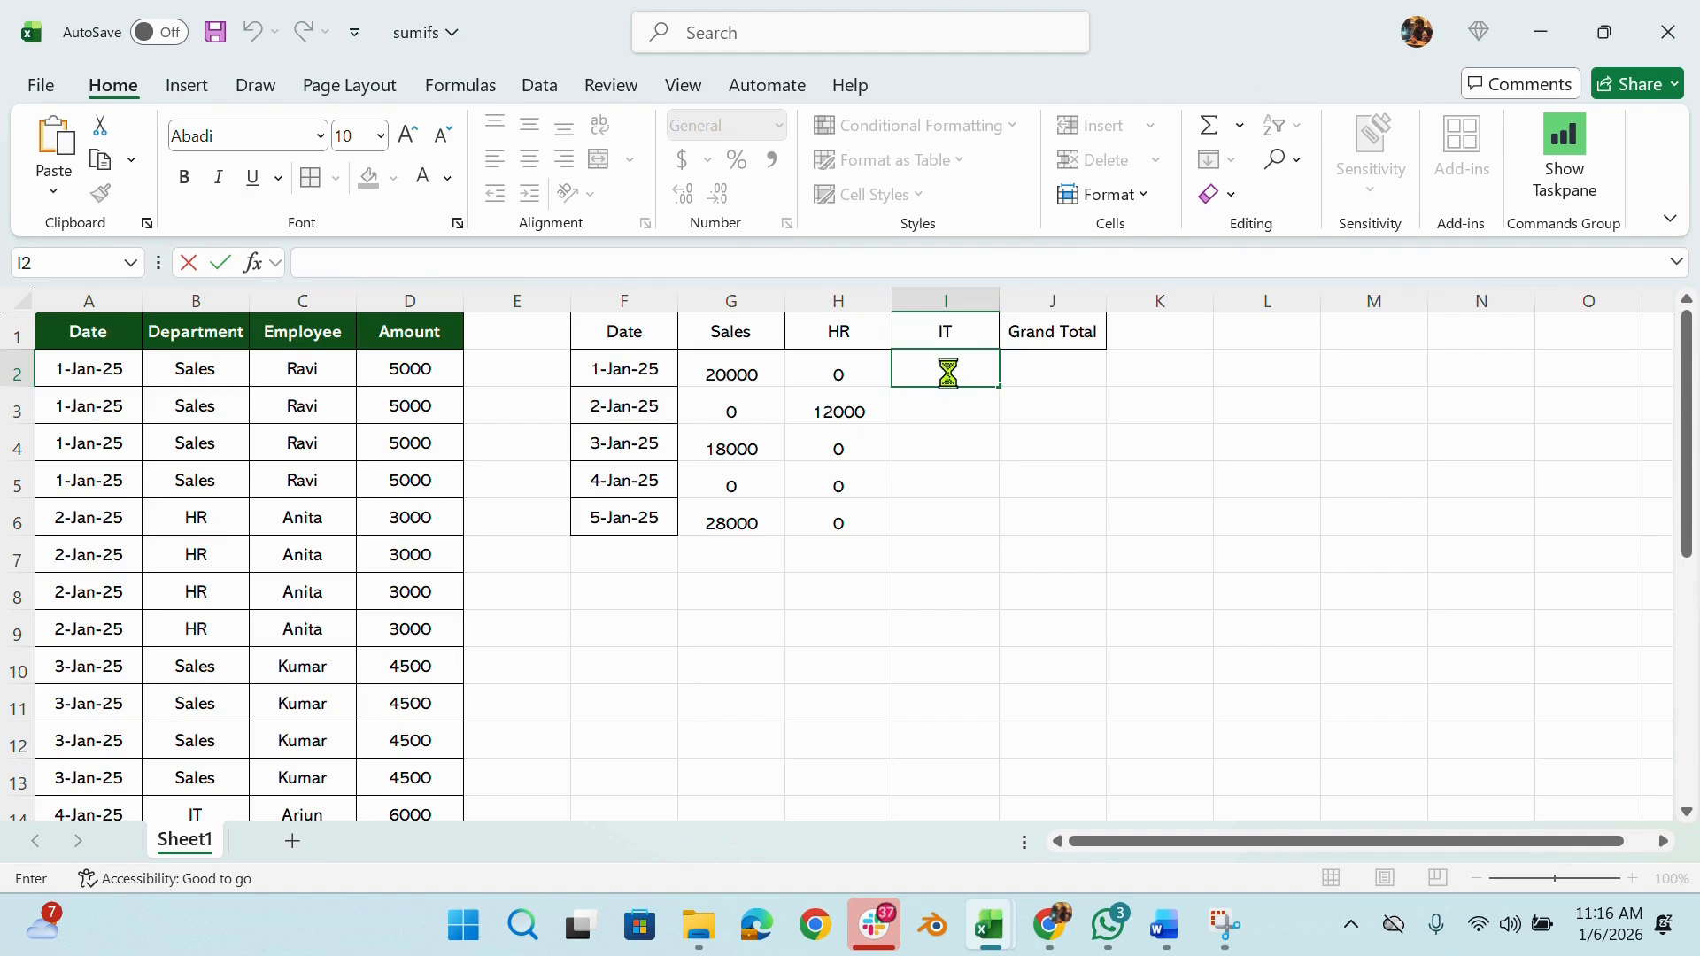
key(ctrl+v)
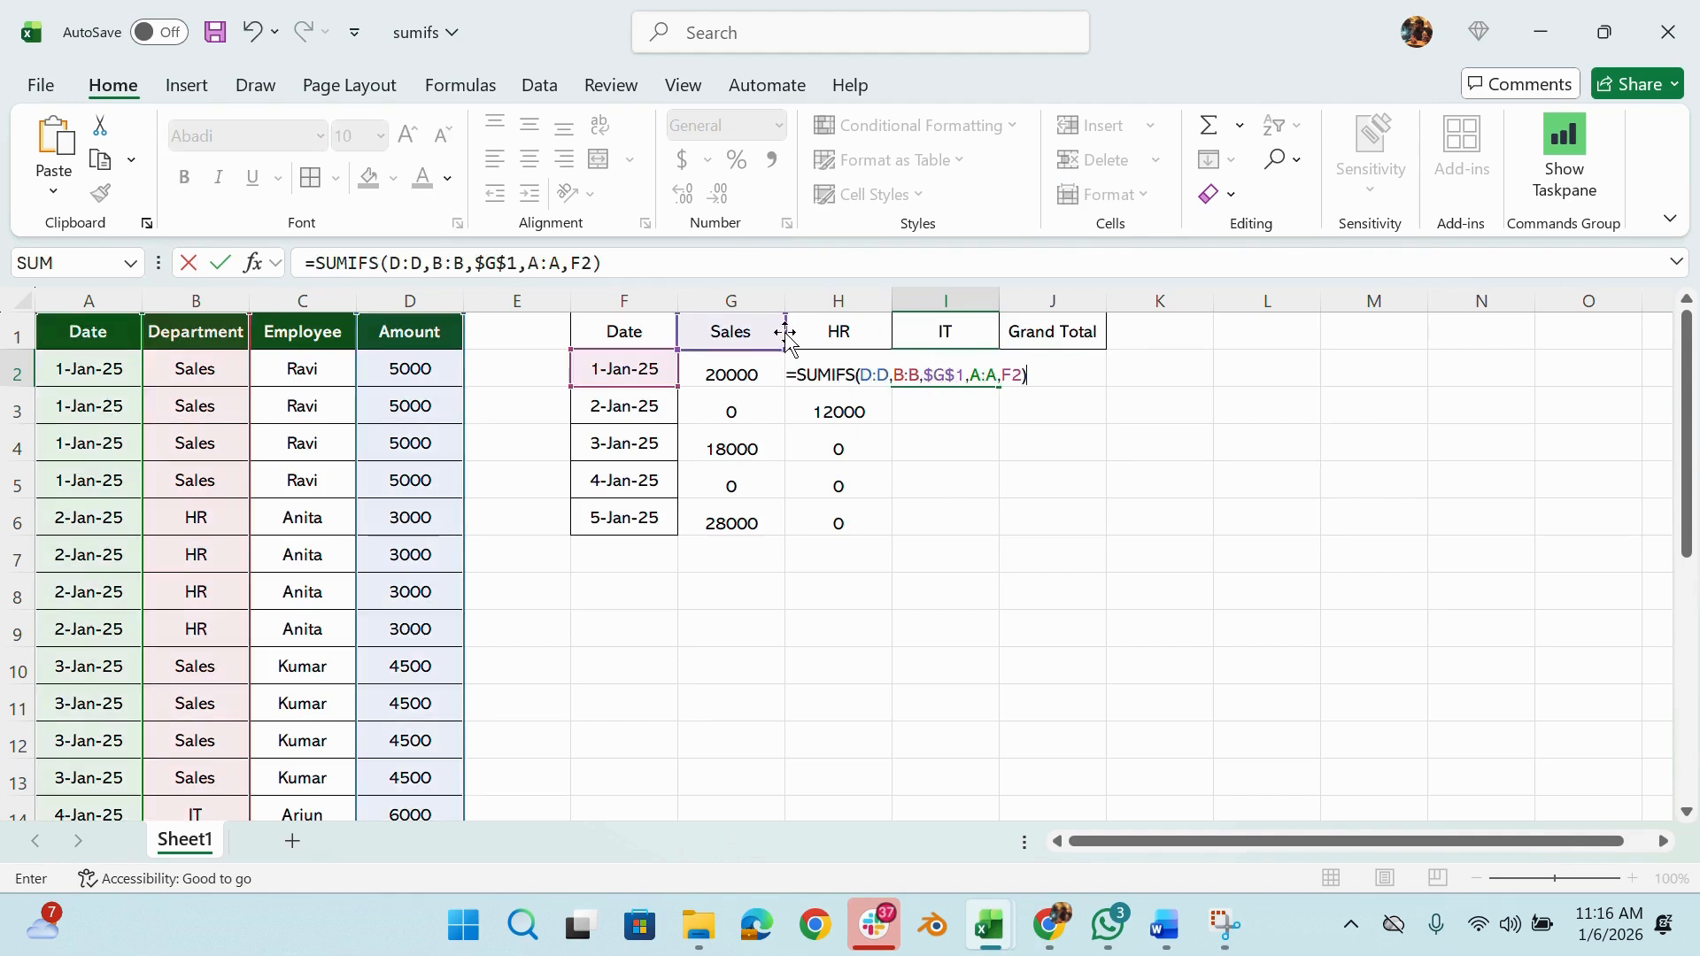
drag(790, 333, 925, 335)
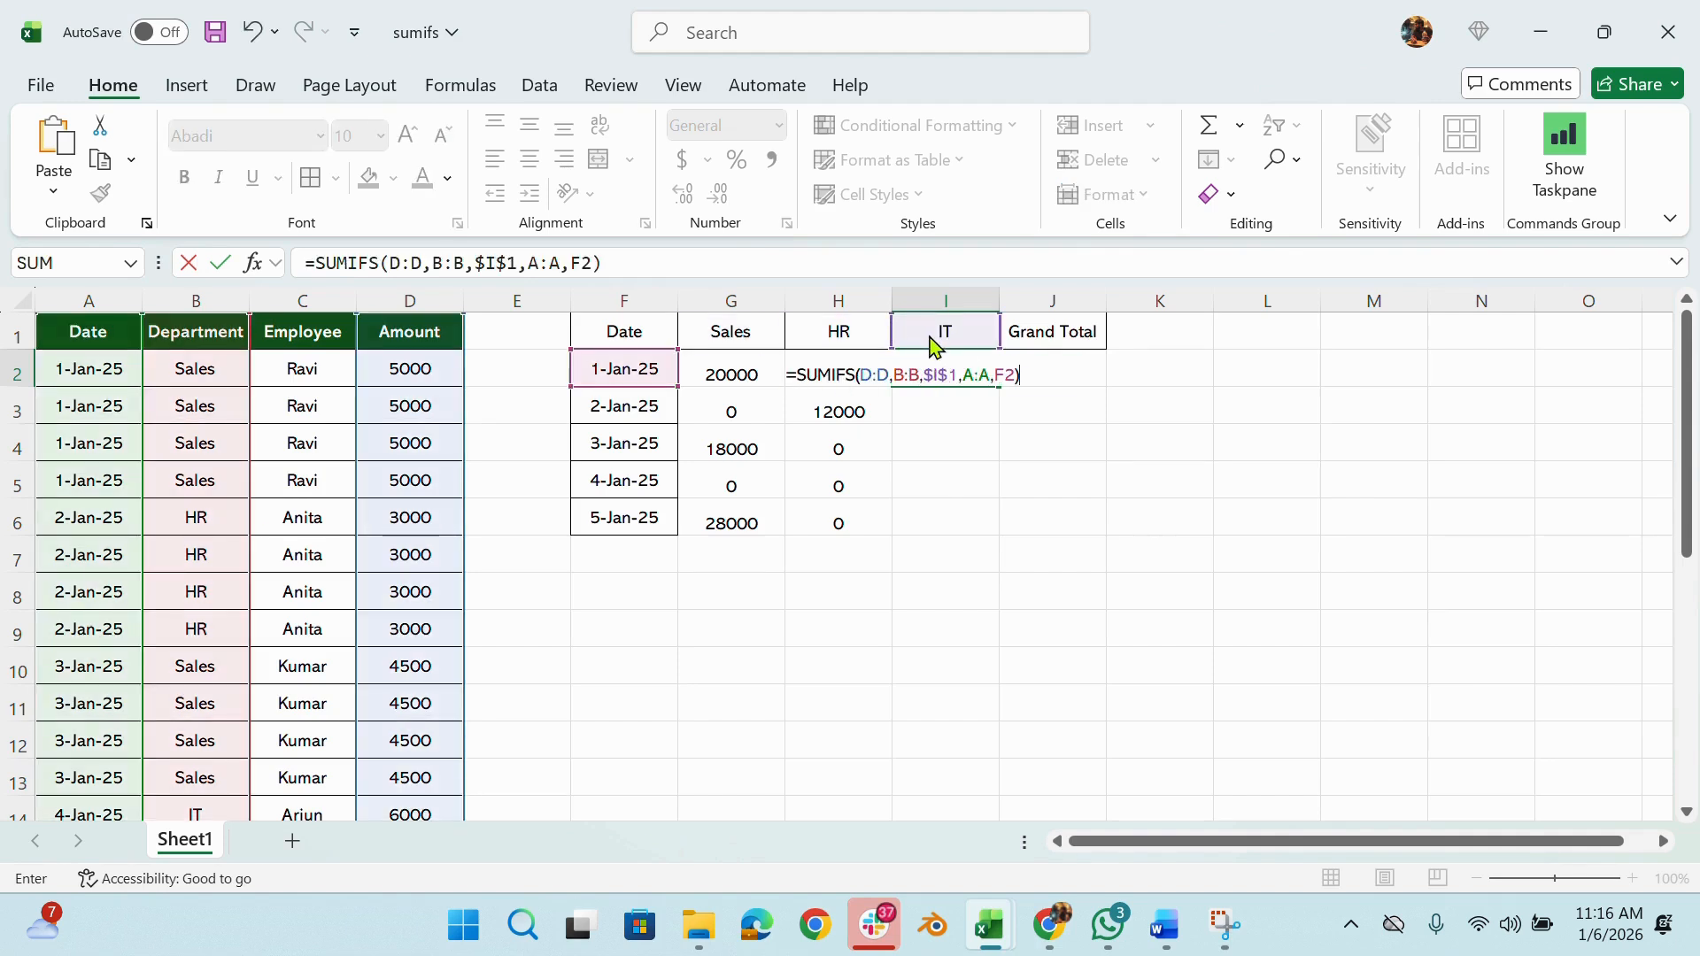
key(Return)
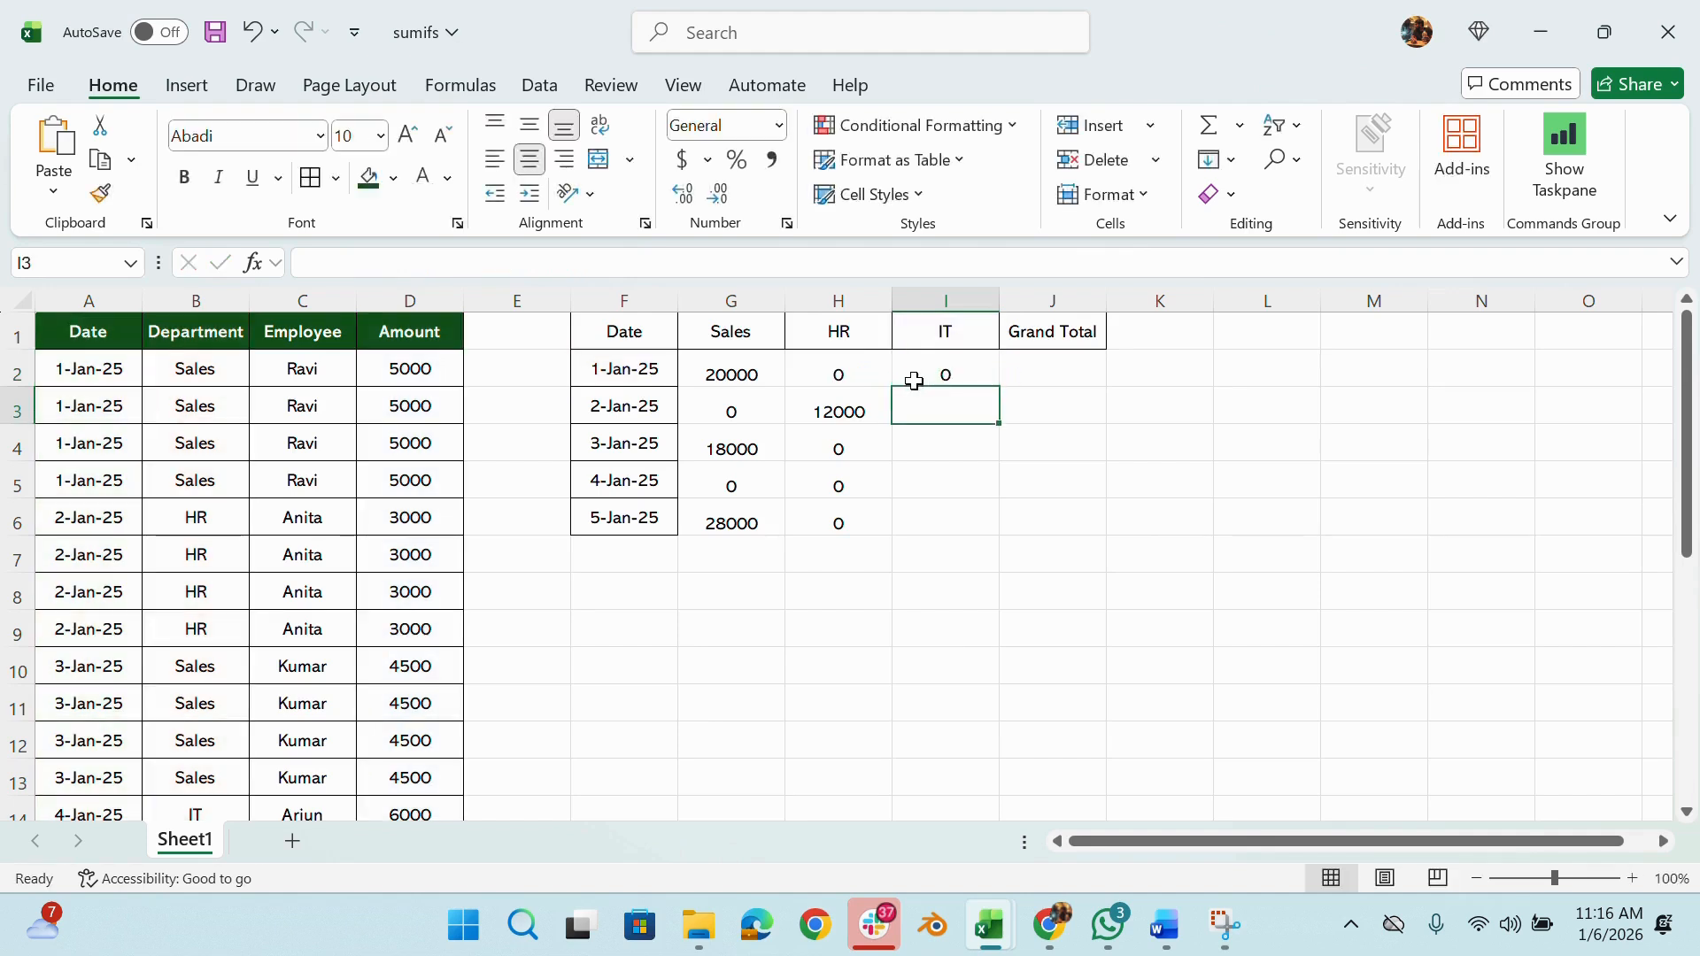
click(959, 381)
double_click(998, 386)
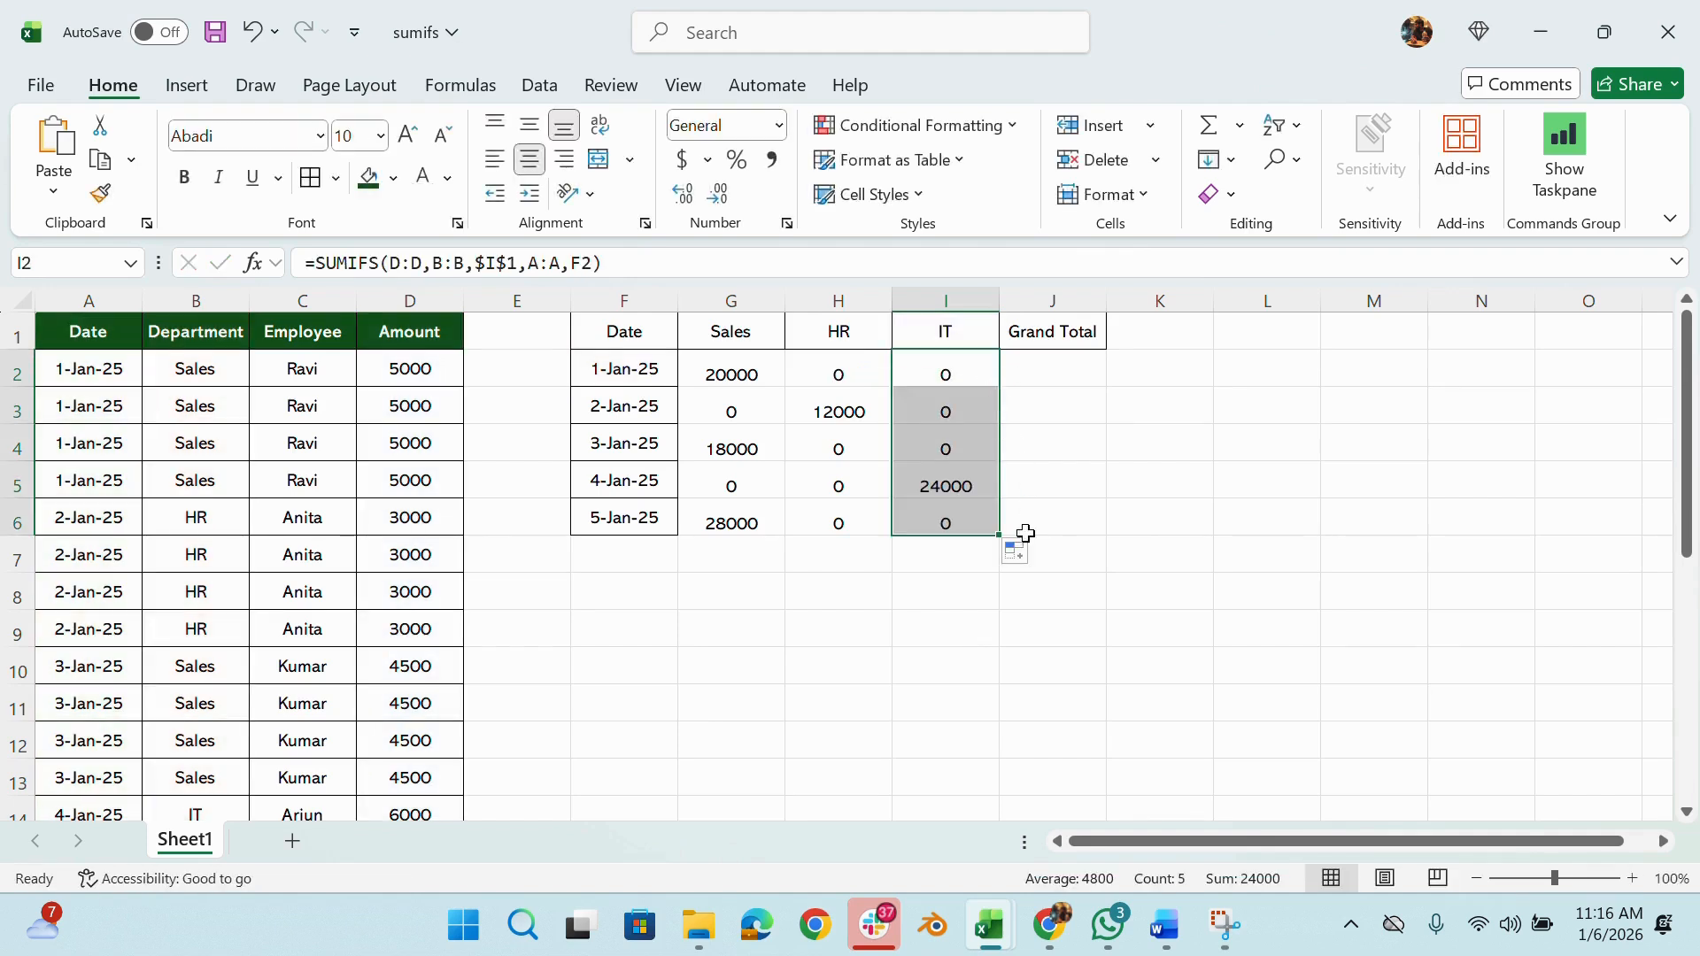
Format the summary header row F1:J1 with a dark green fill and white text
click(1071, 365)
drag(632, 350, 1003, 330)
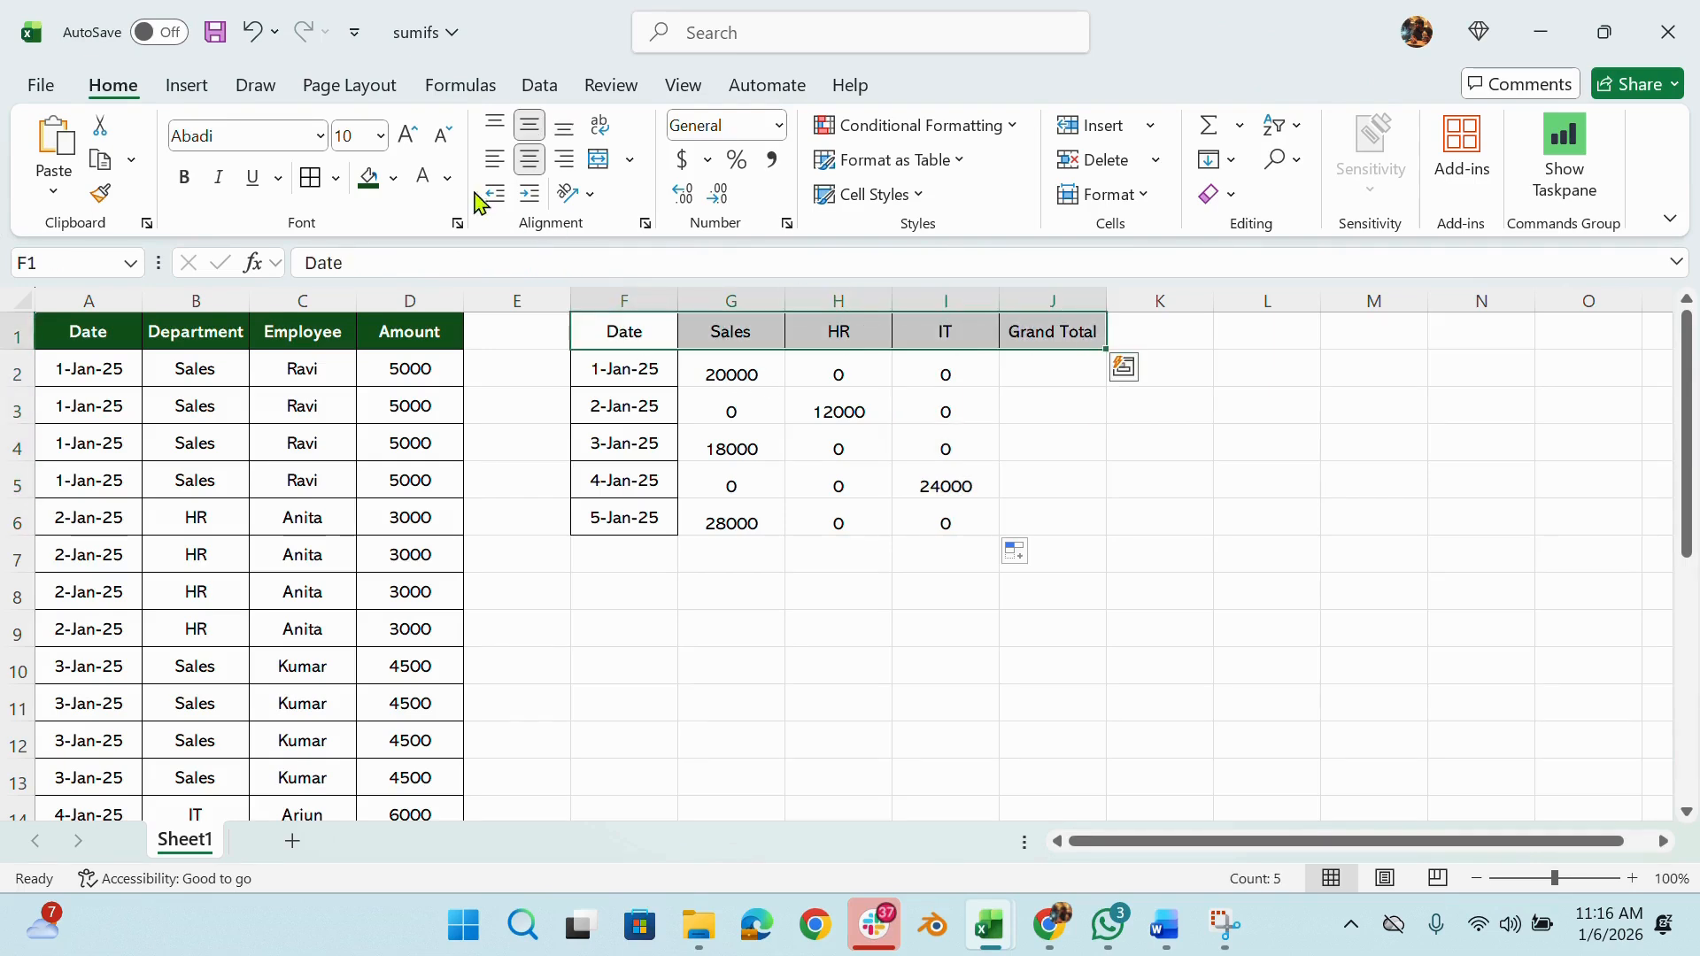
click(368, 178)
click(431, 181)
Enter =SUM(G2:I2) in J2 to total the departments for the first date
click(1027, 379)
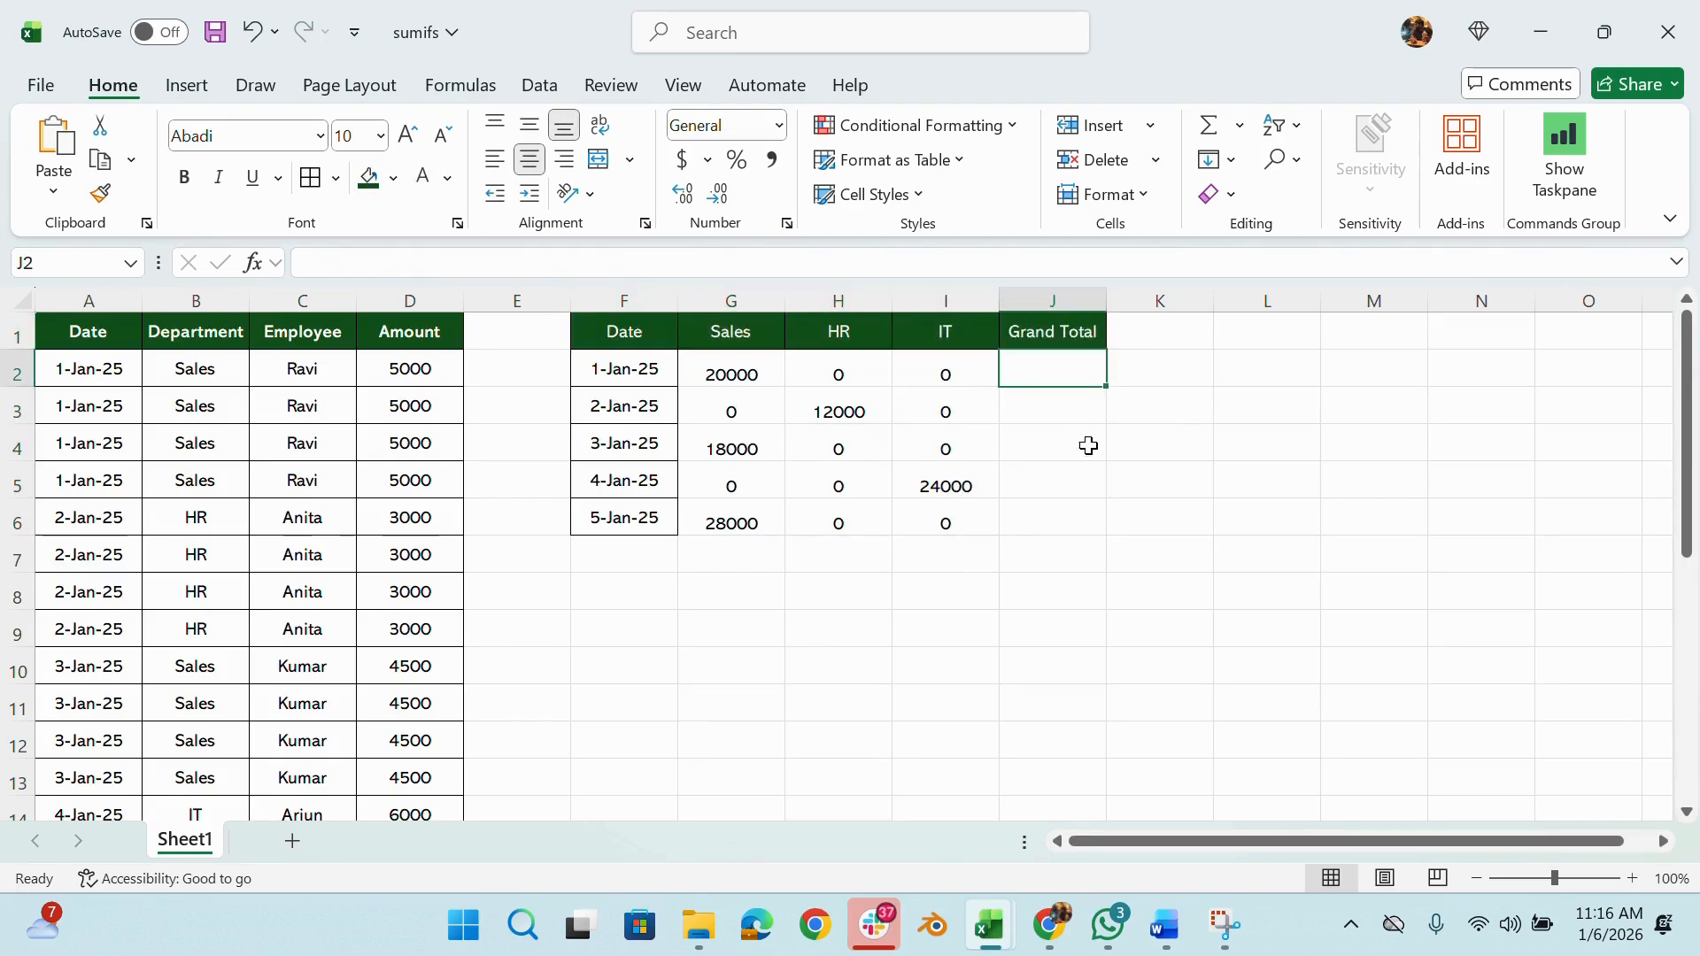
text(=sum)
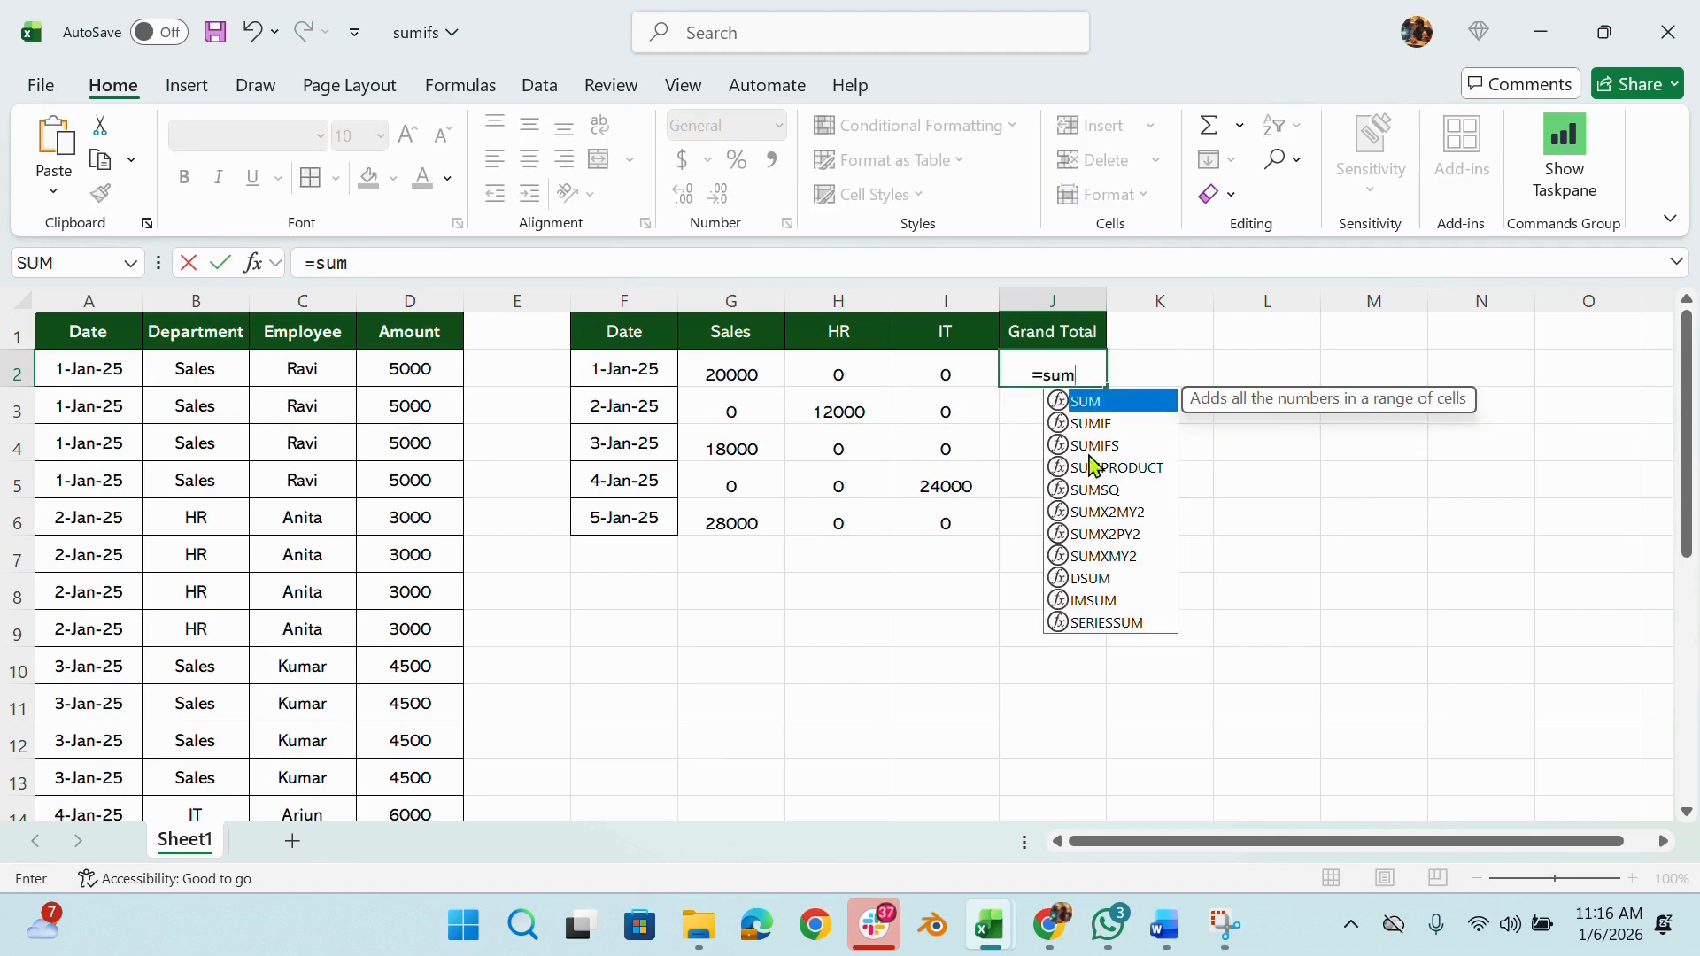
key(Tab)
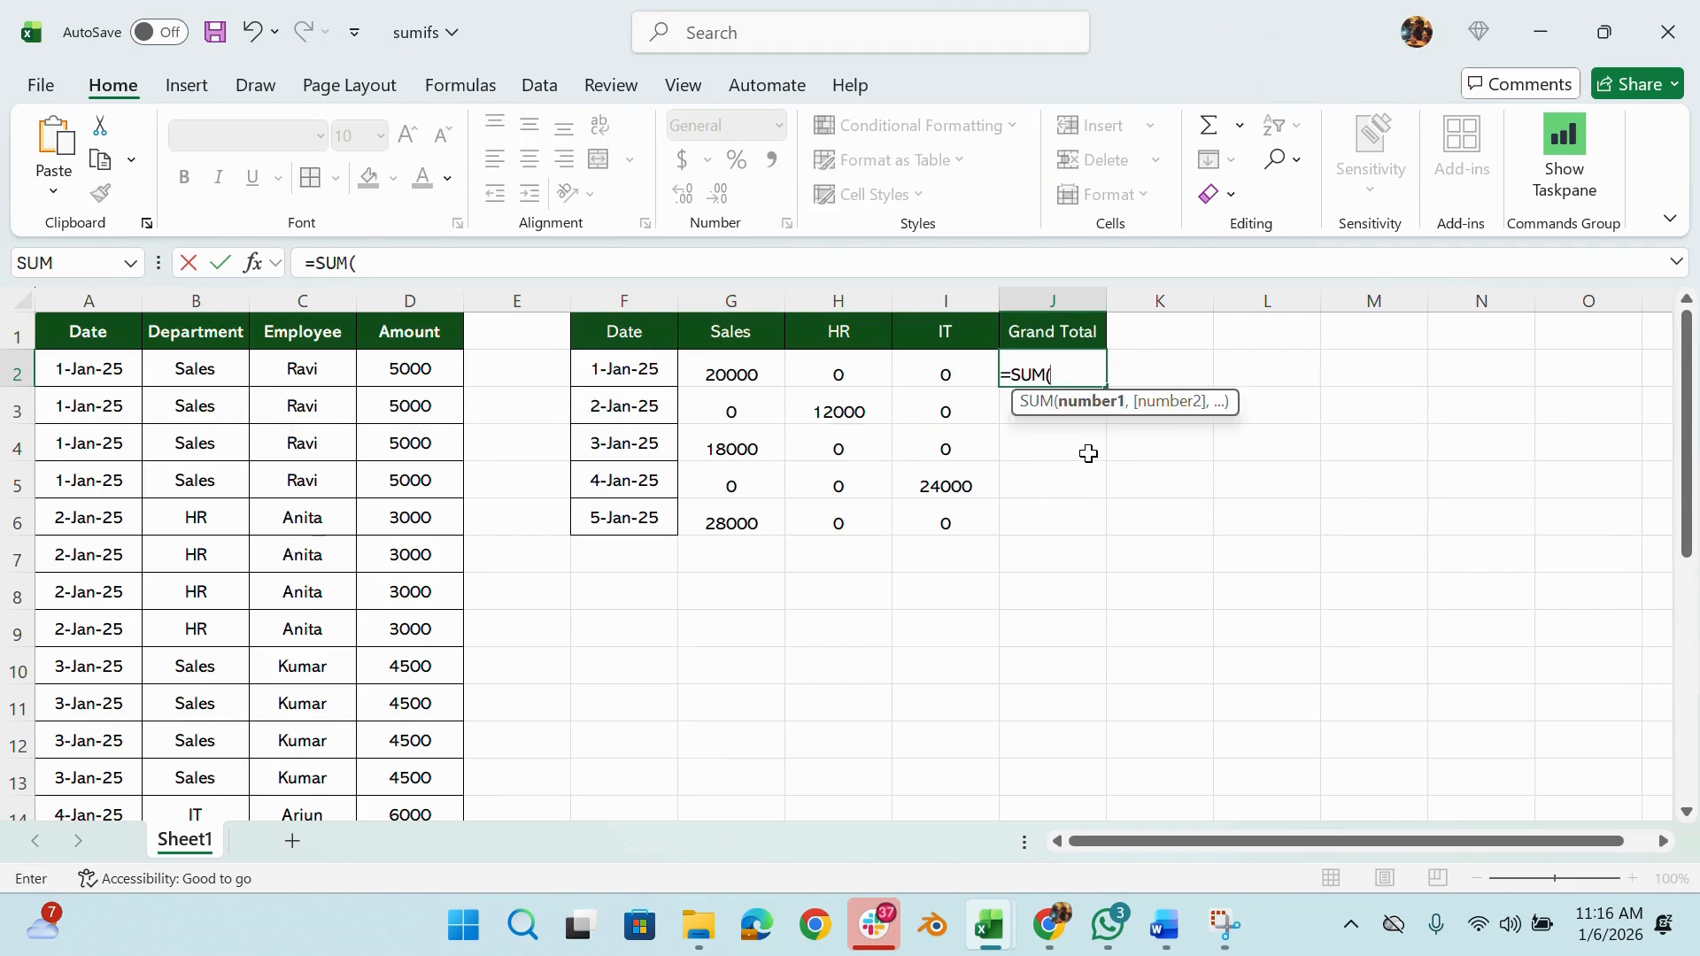
drag(744, 372, 953, 377)
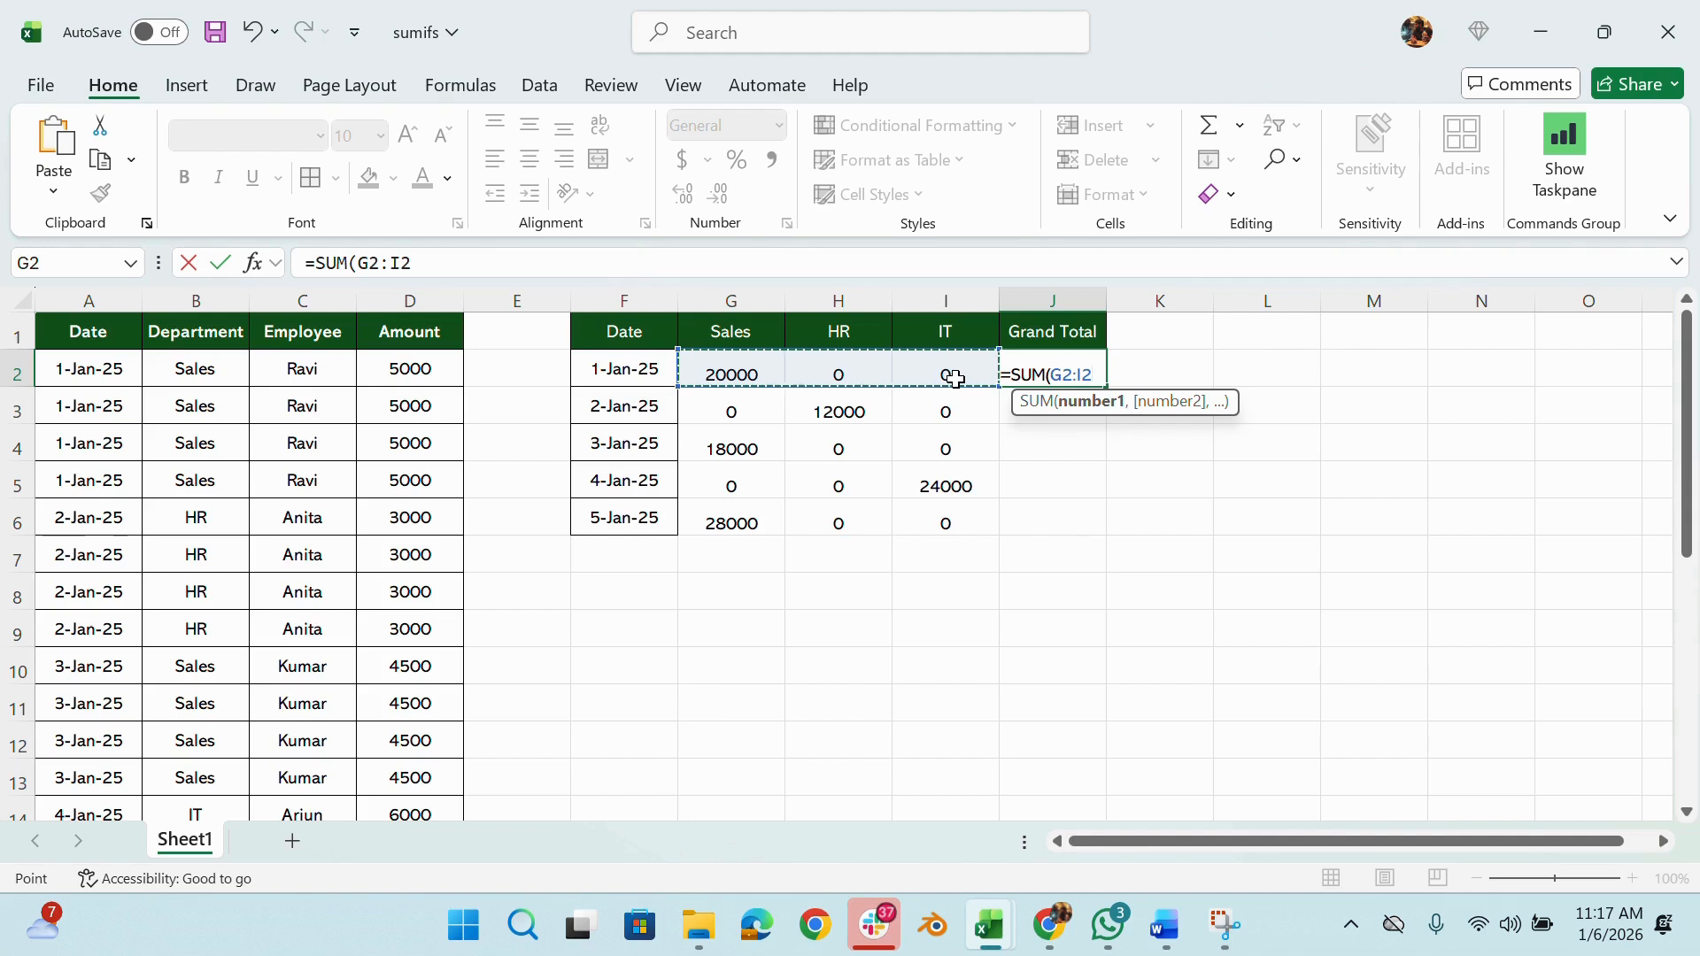
text())
key(Return)
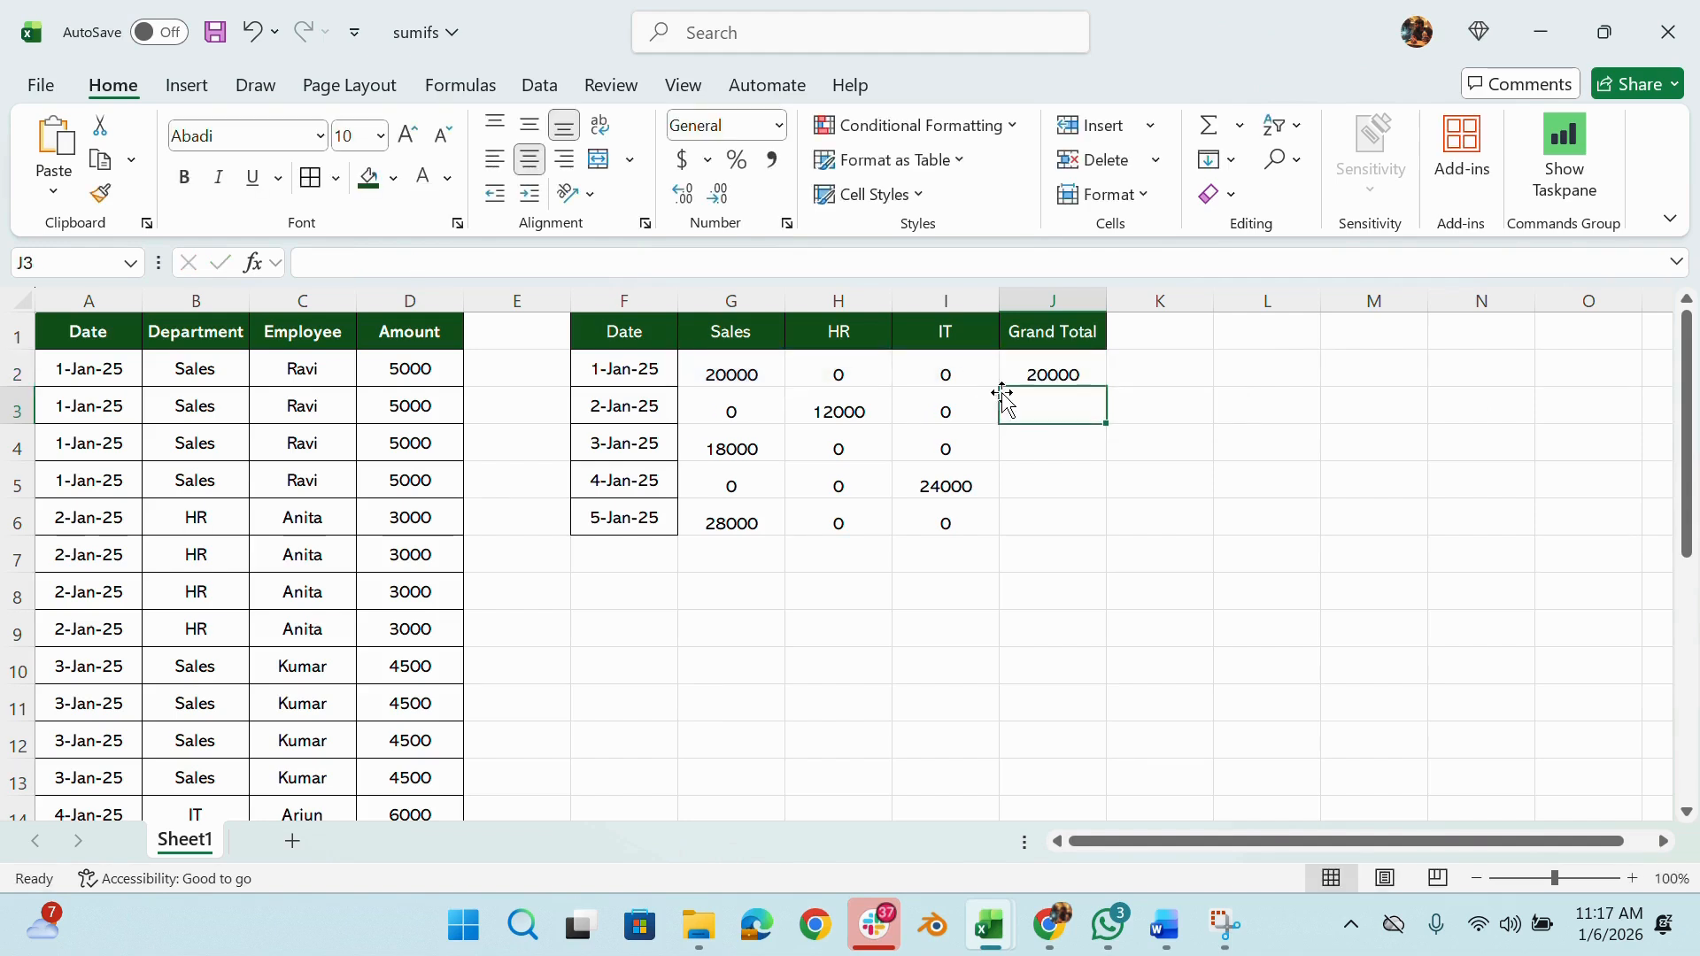
Fill J2's total formula down to J6 and apply all borders to the summary table F1:J6
click(1090, 369)
drag(1109, 386, 1109, 533)
mouse_move(638, 340)
mouse_down()
mouse_move(720, 363)
mouse_move(994, 516)
mouse_move(1089, 522)
mouse_up()
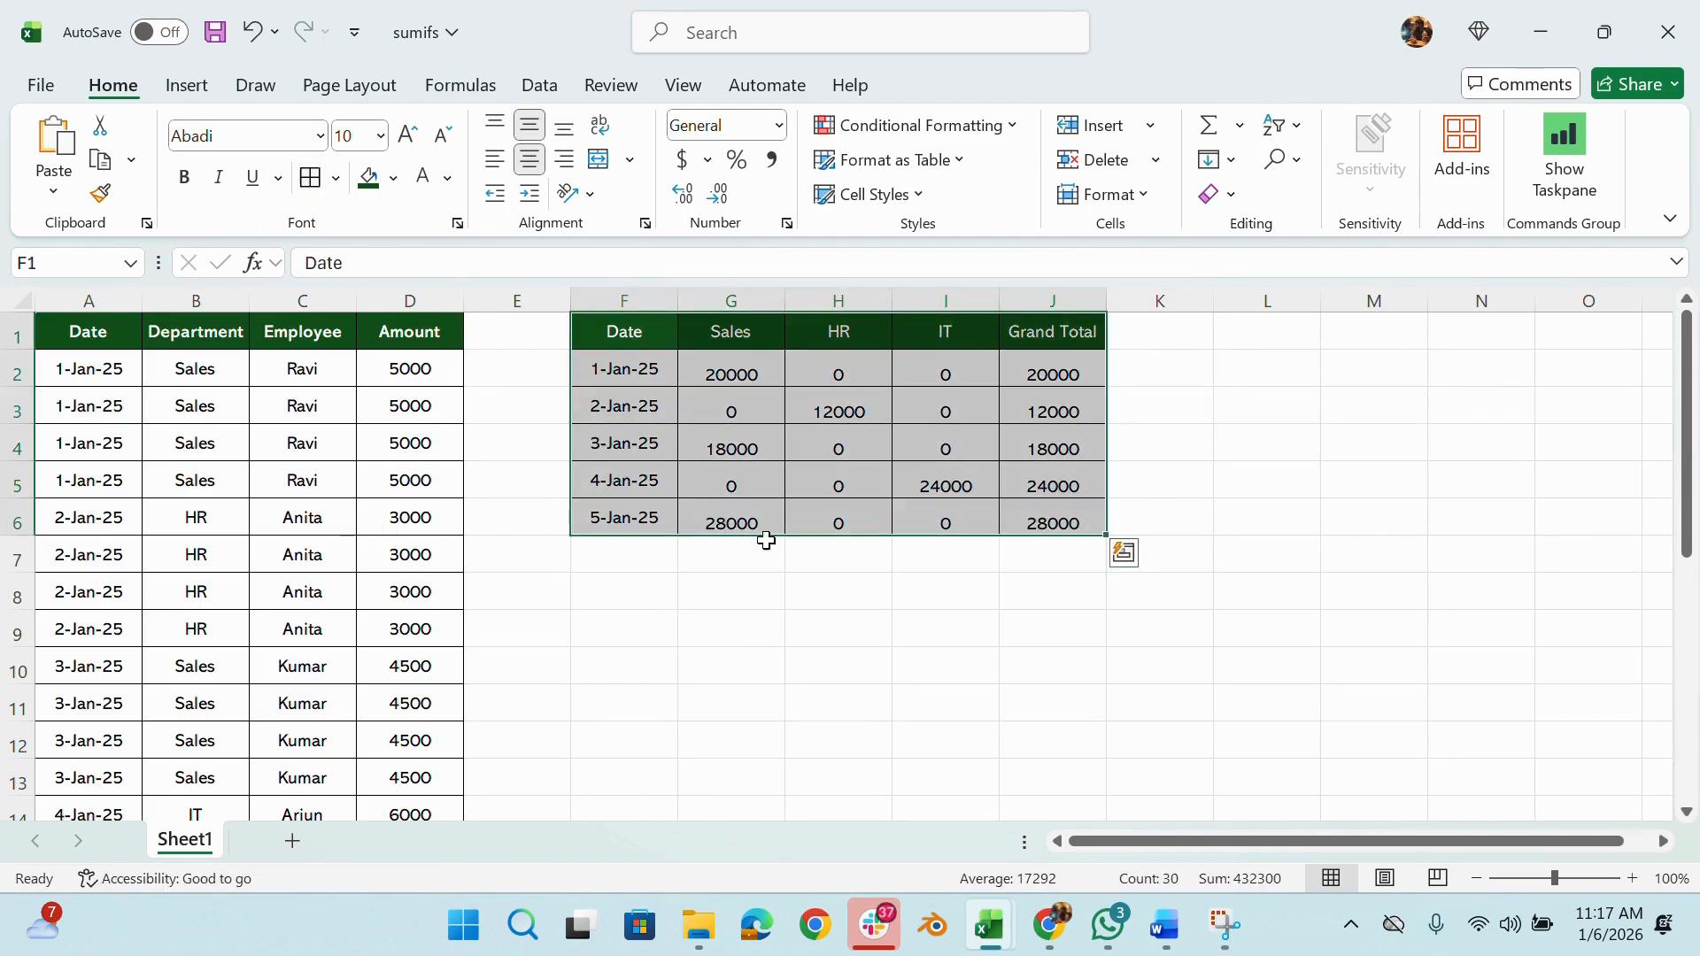
click(777, 586)
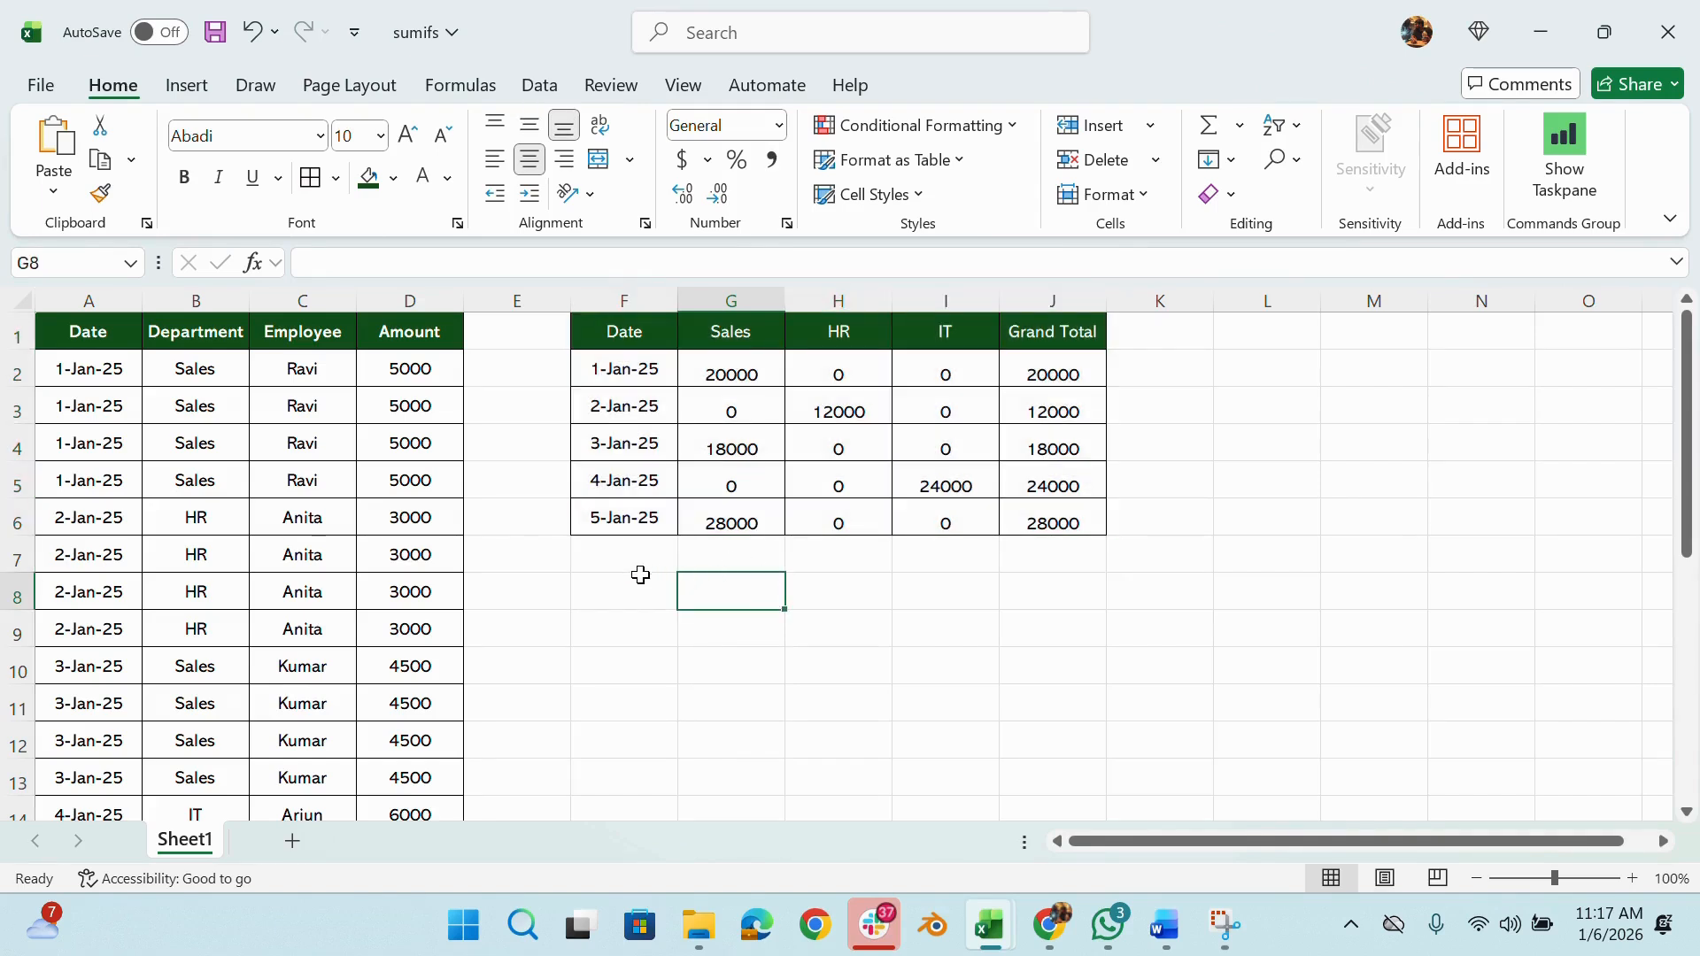
Compare the sum of the source amounts in D2:D21 with the sum of the Grand Total values in J2:J6
scroll(1687, 381, down, 4)
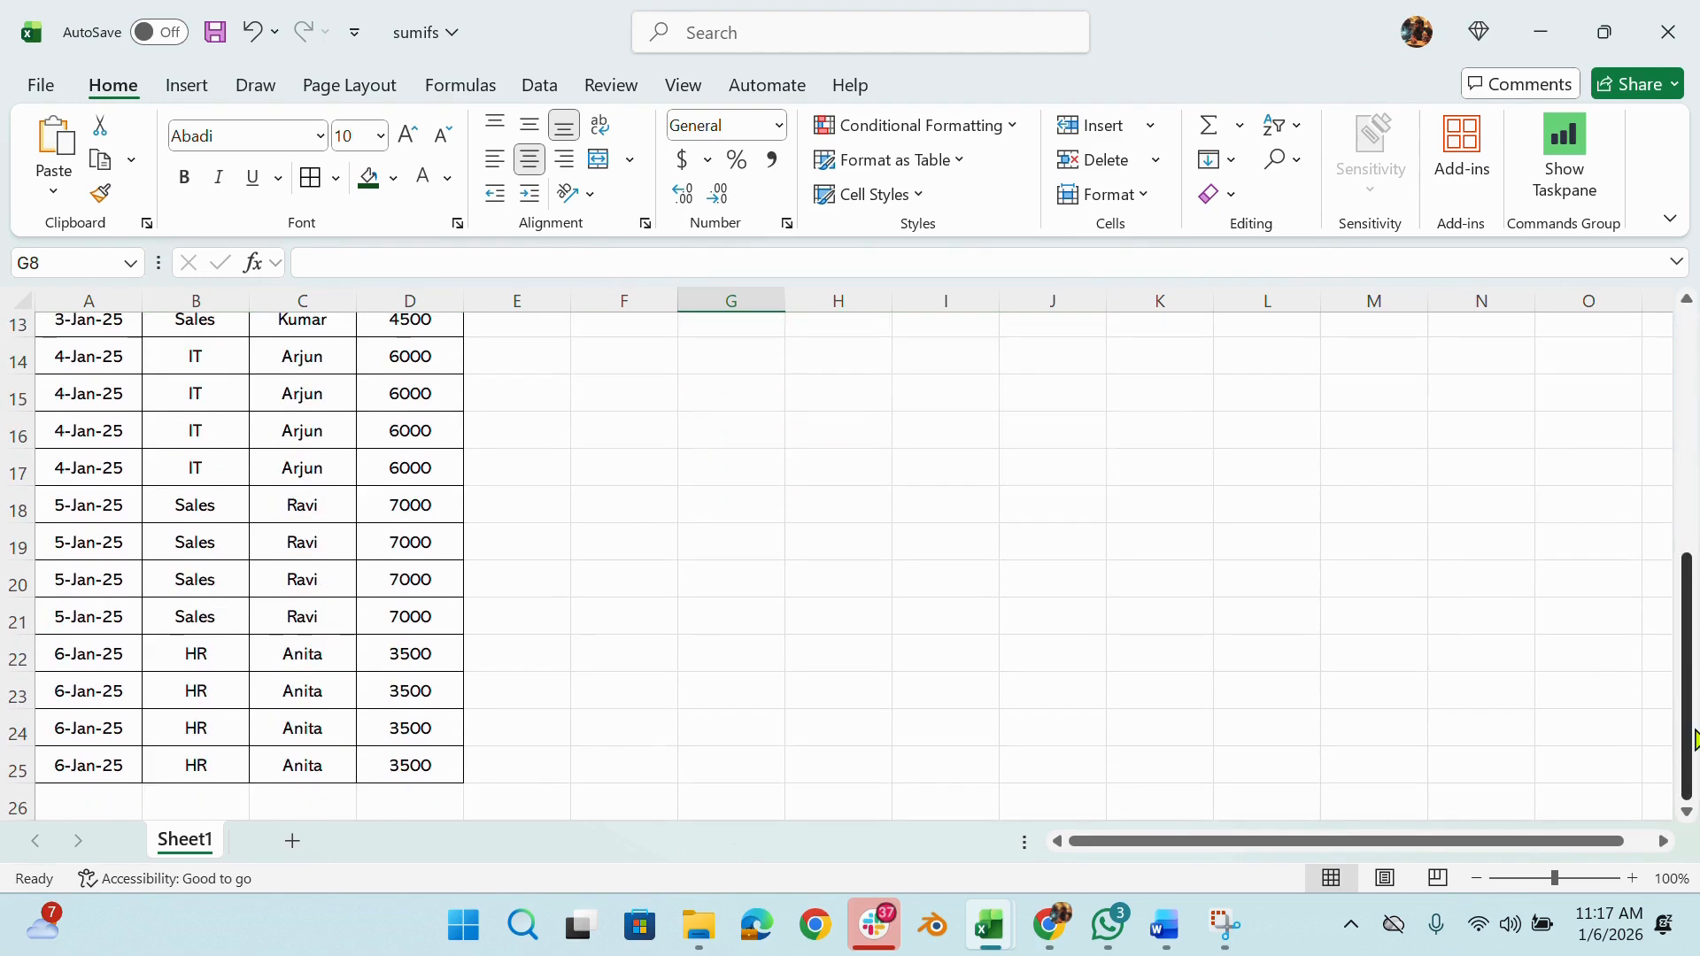
drag(410, 618, 415, 367)
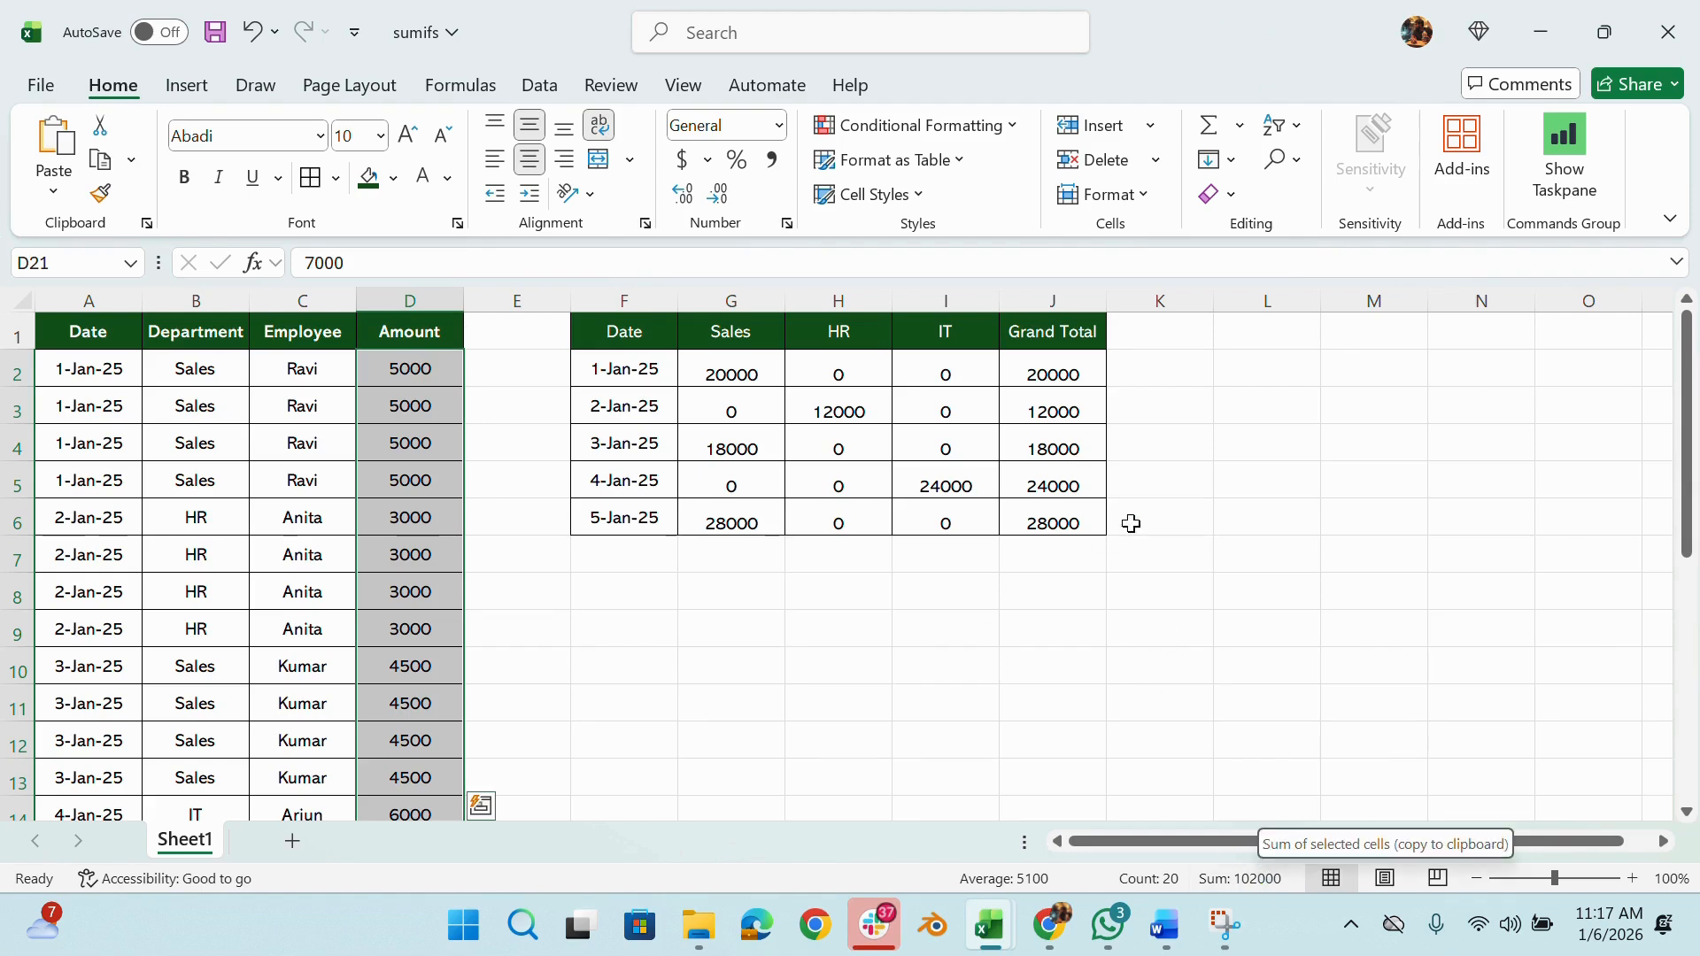
drag(1067, 379, 1067, 522)
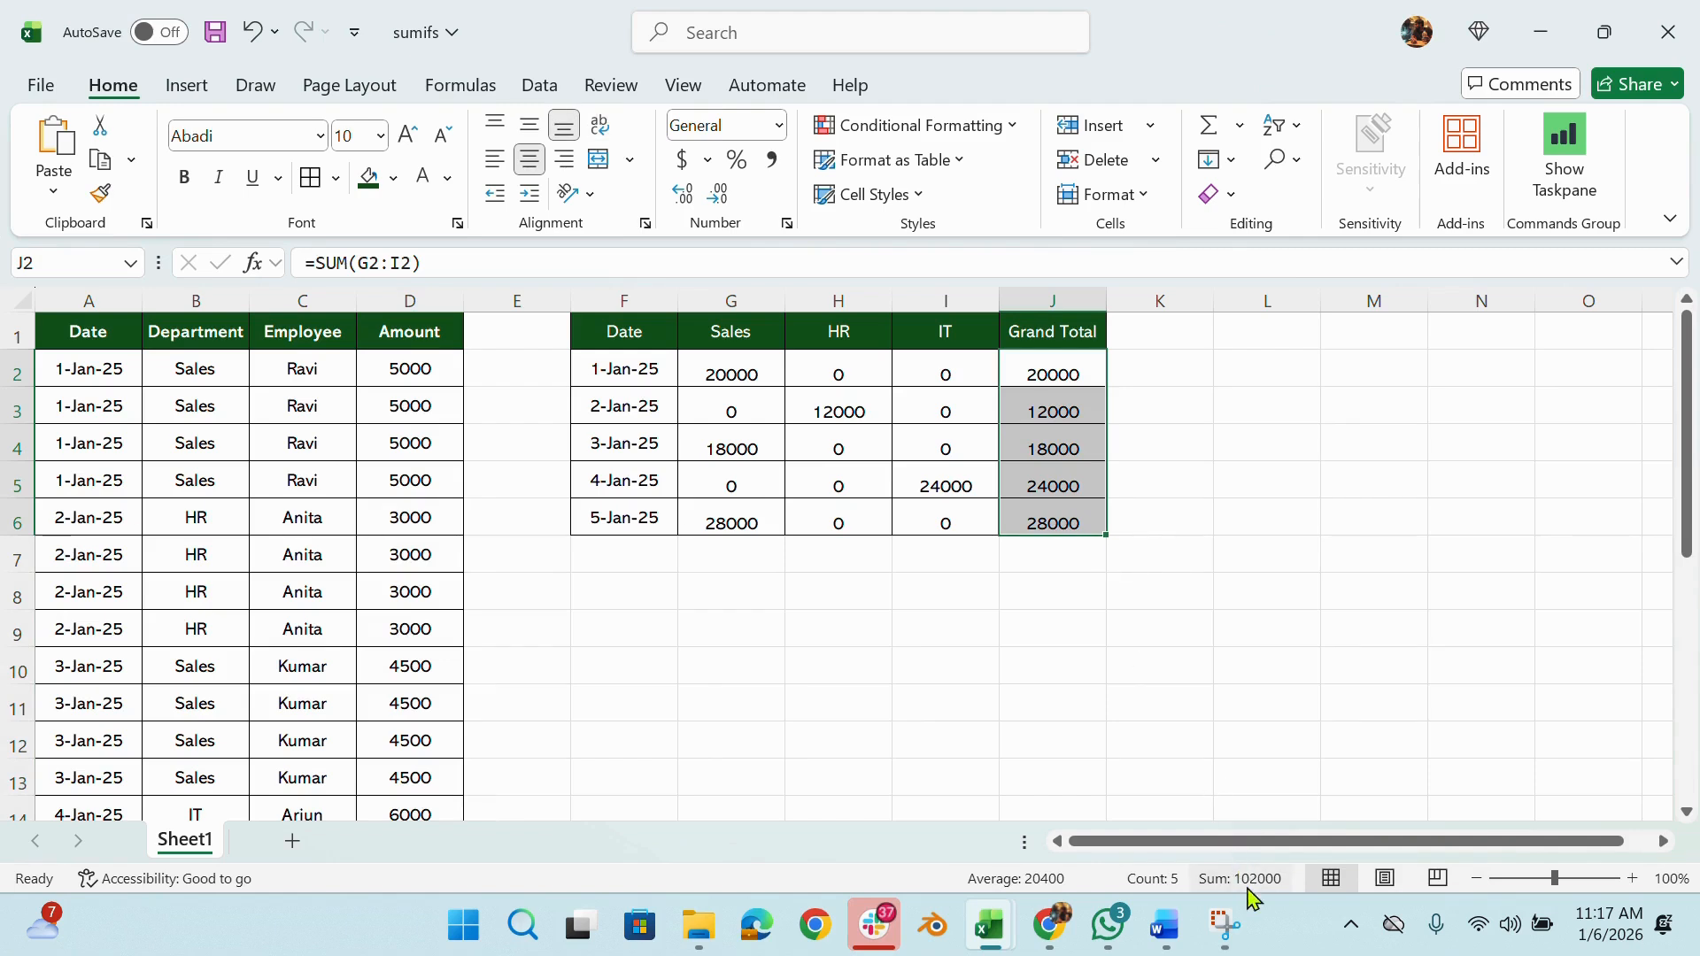
Enter =SUM(J2:J6) in J7 and copy that formula to G7:I7 to total each department column
double_click(1040, 558)
text(=sum)
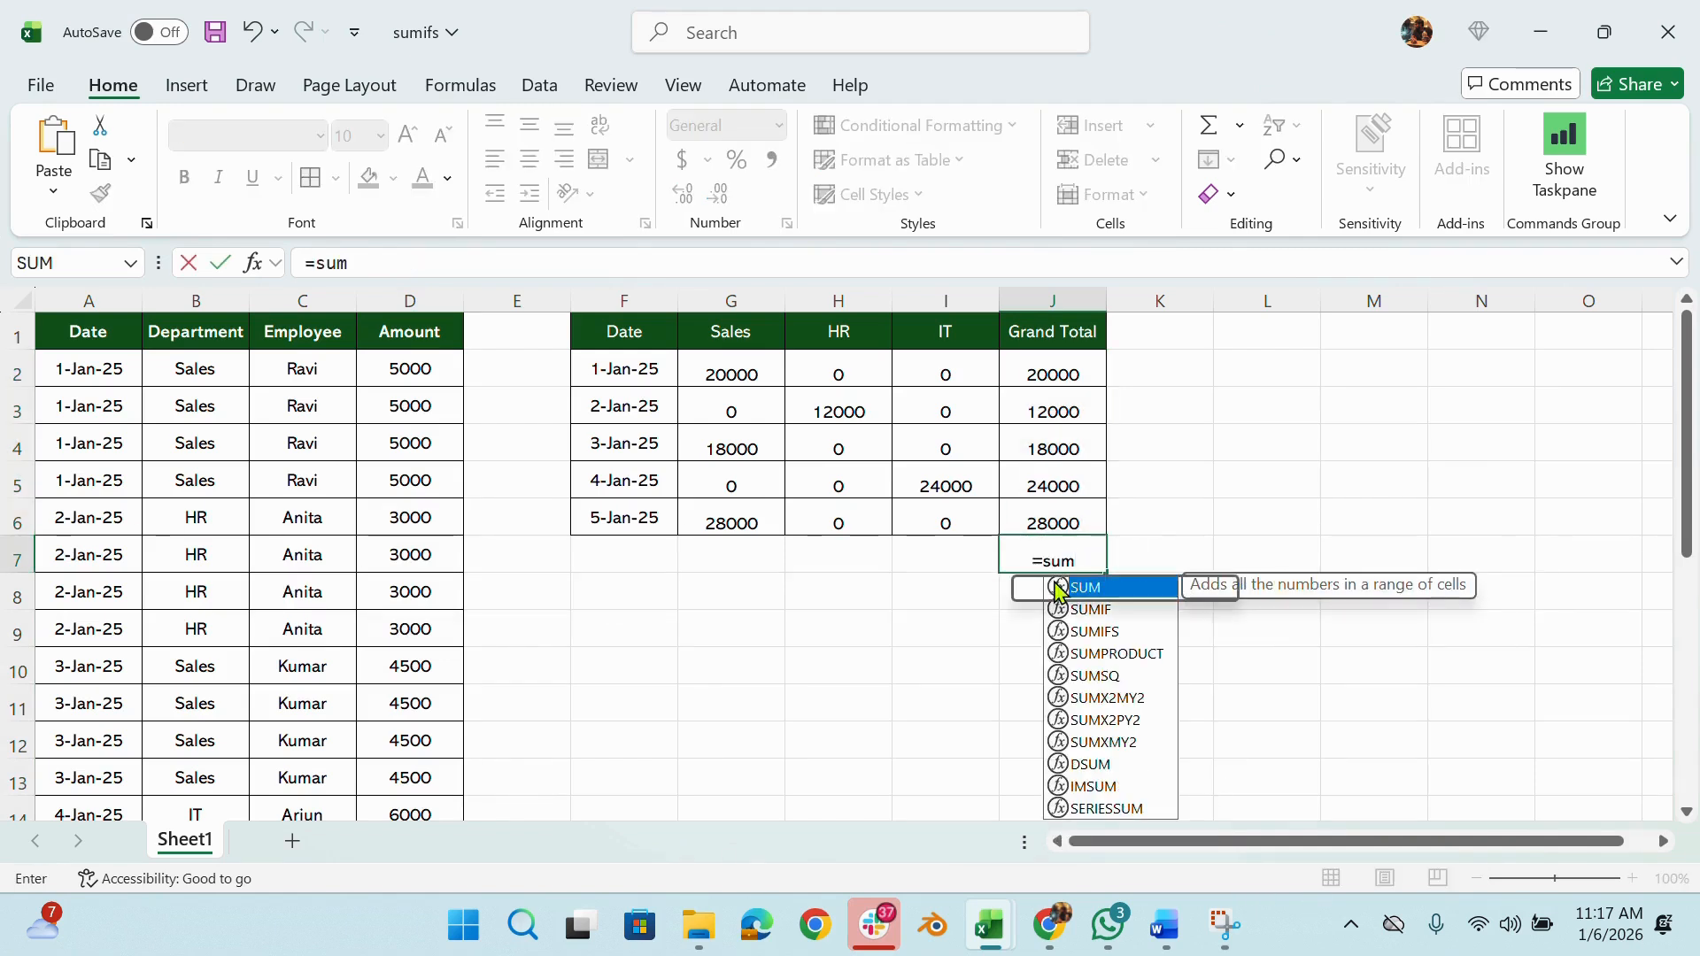
double_click(1058, 588)
drag(1071, 364, 1074, 518)
key(Return)
click(1069, 560)
key(ctrl+c)
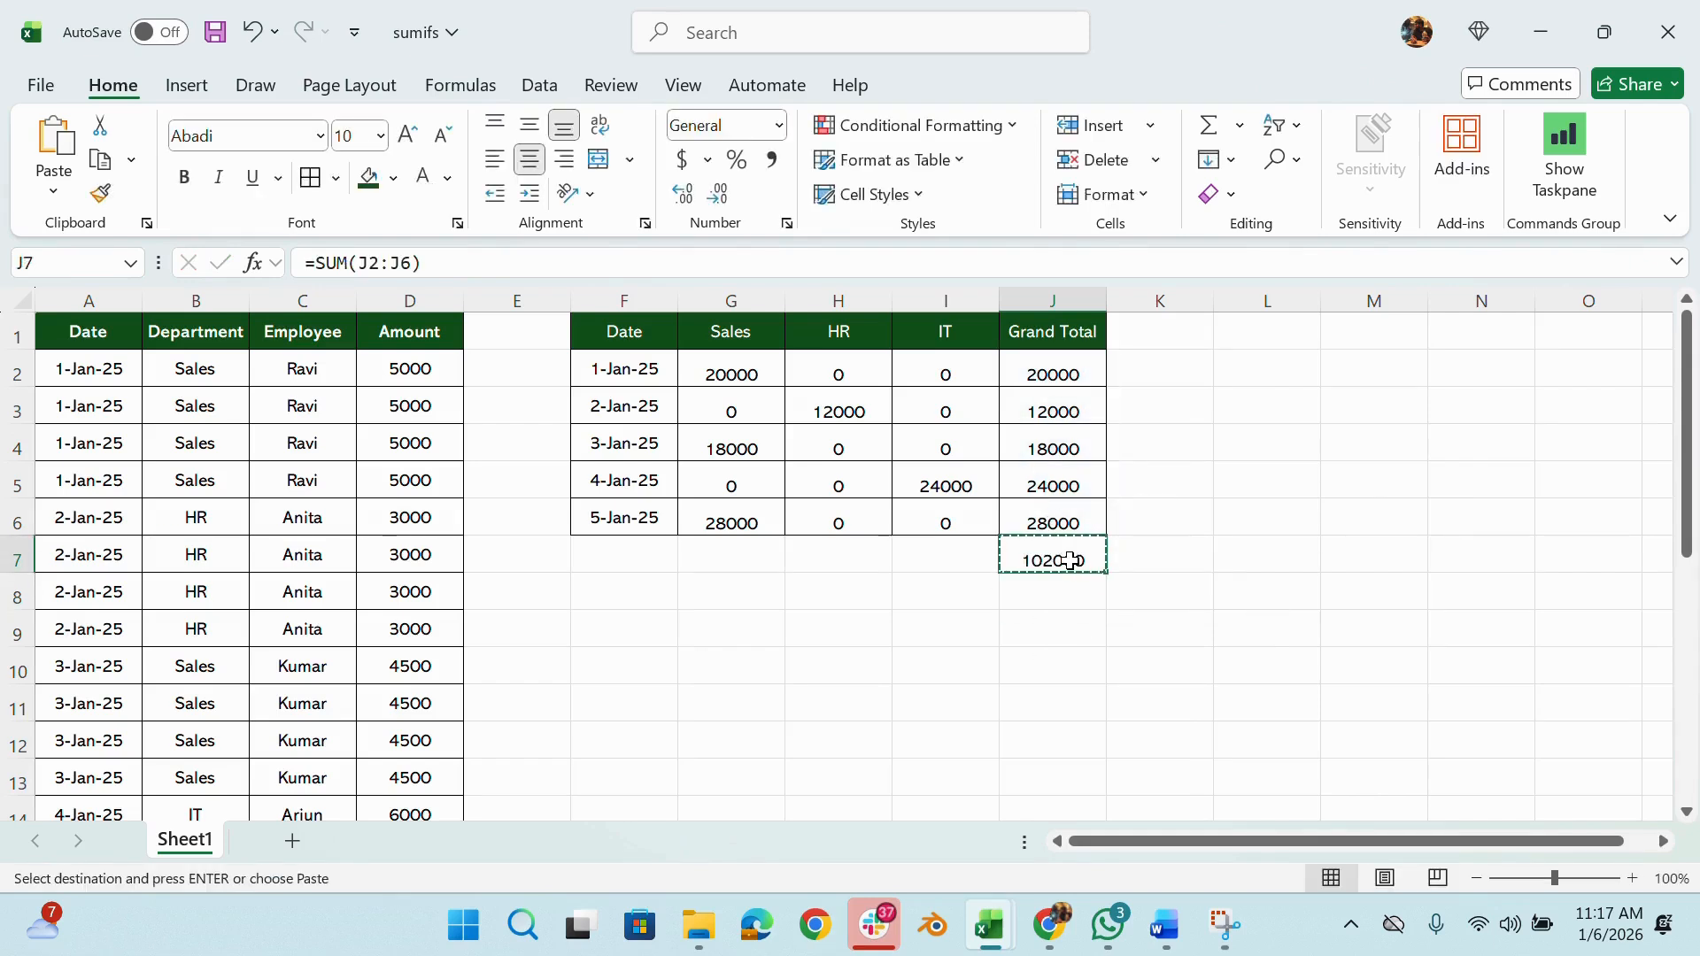
drag(736, 570, 960, 560)
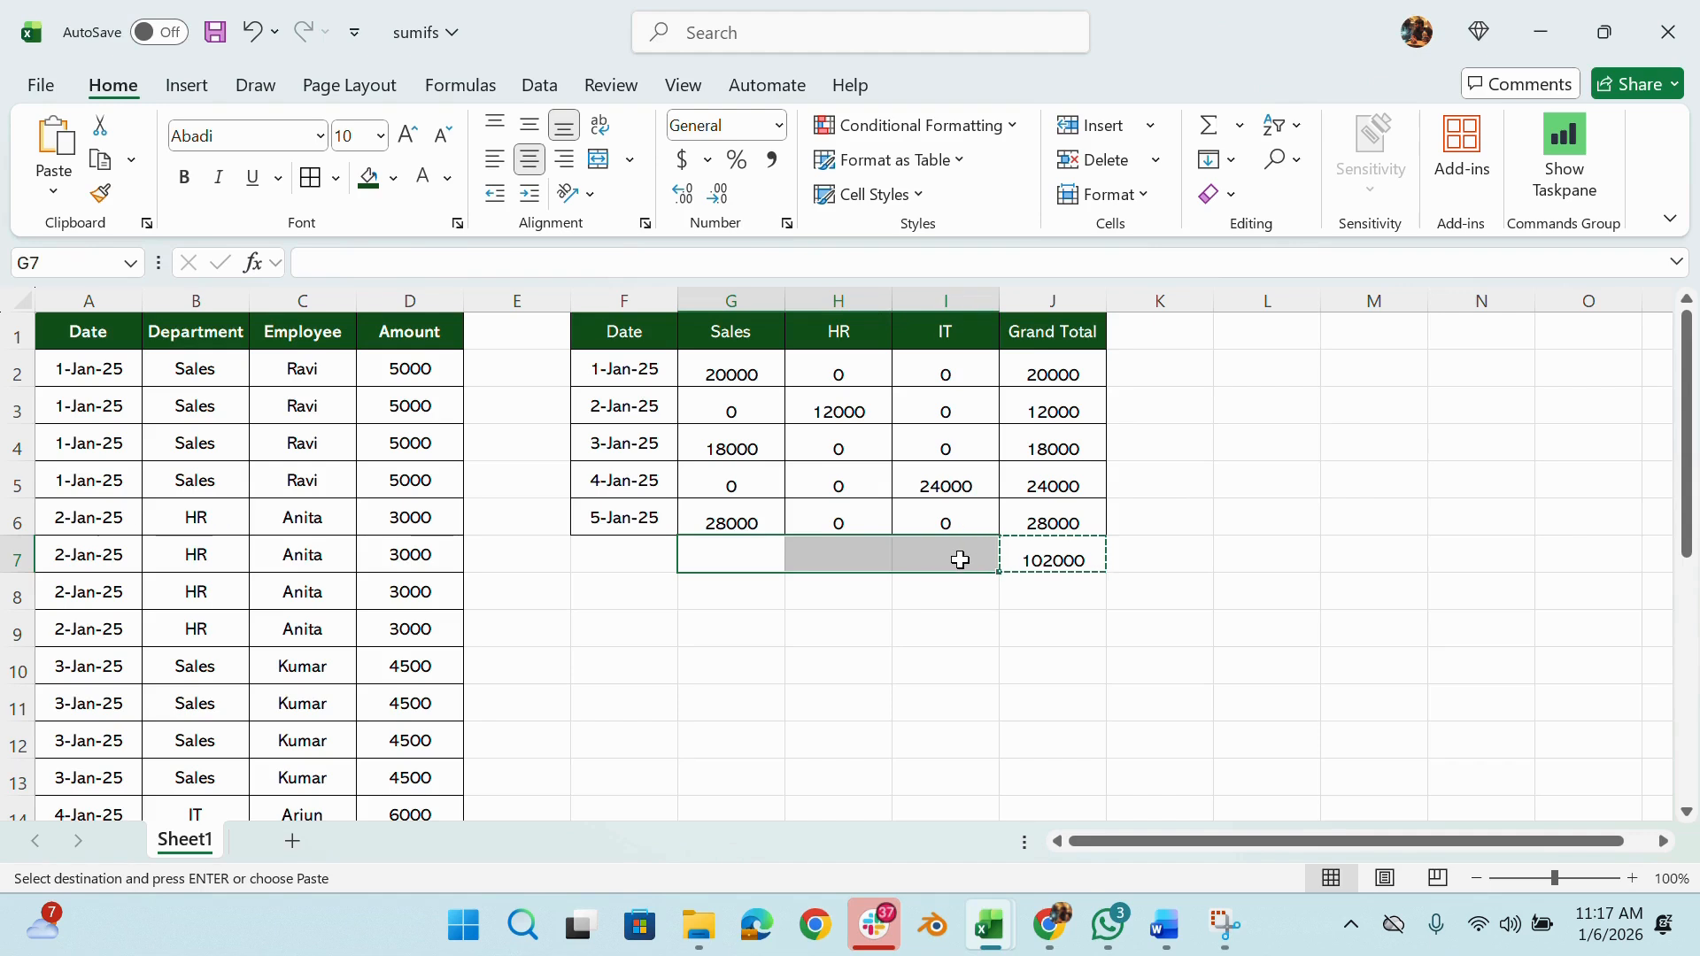
key(ctrl+v)
Copy the Grand Total header from J1 into F7 as the row label and apply all borders to F7:J7
click(1073, 345)
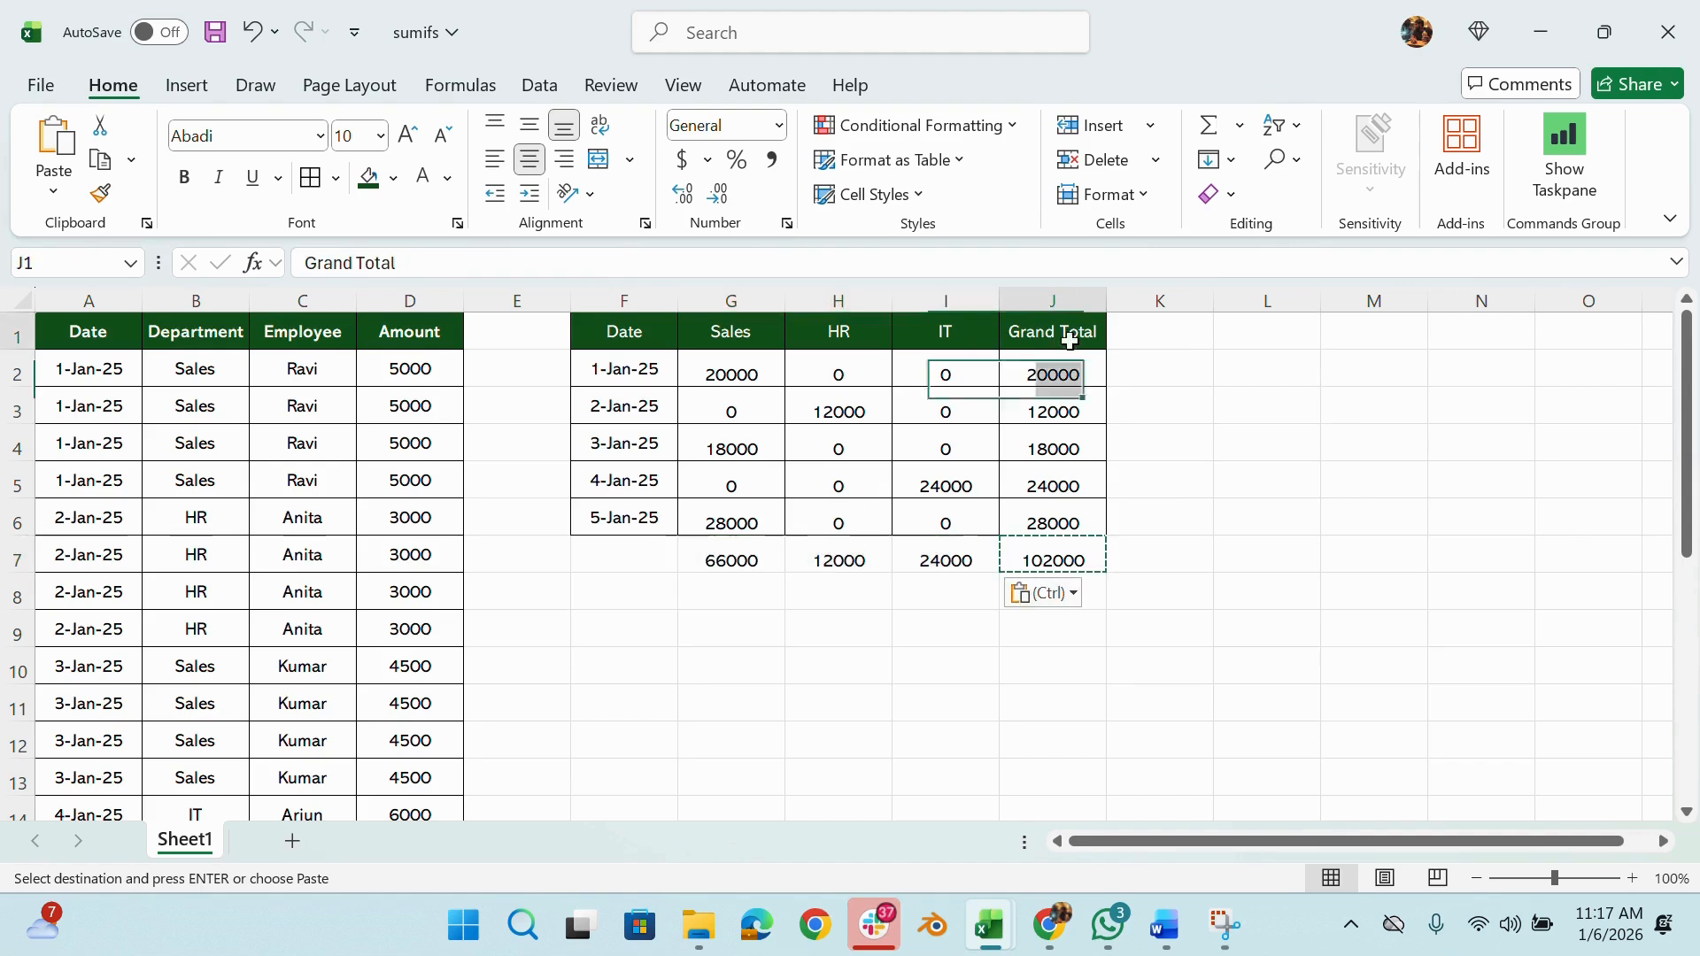
key(ctrl+c)
click(640, 548)
key(ctrl+v)
drag(641, 553, 1075, 550)
click(310, 184)
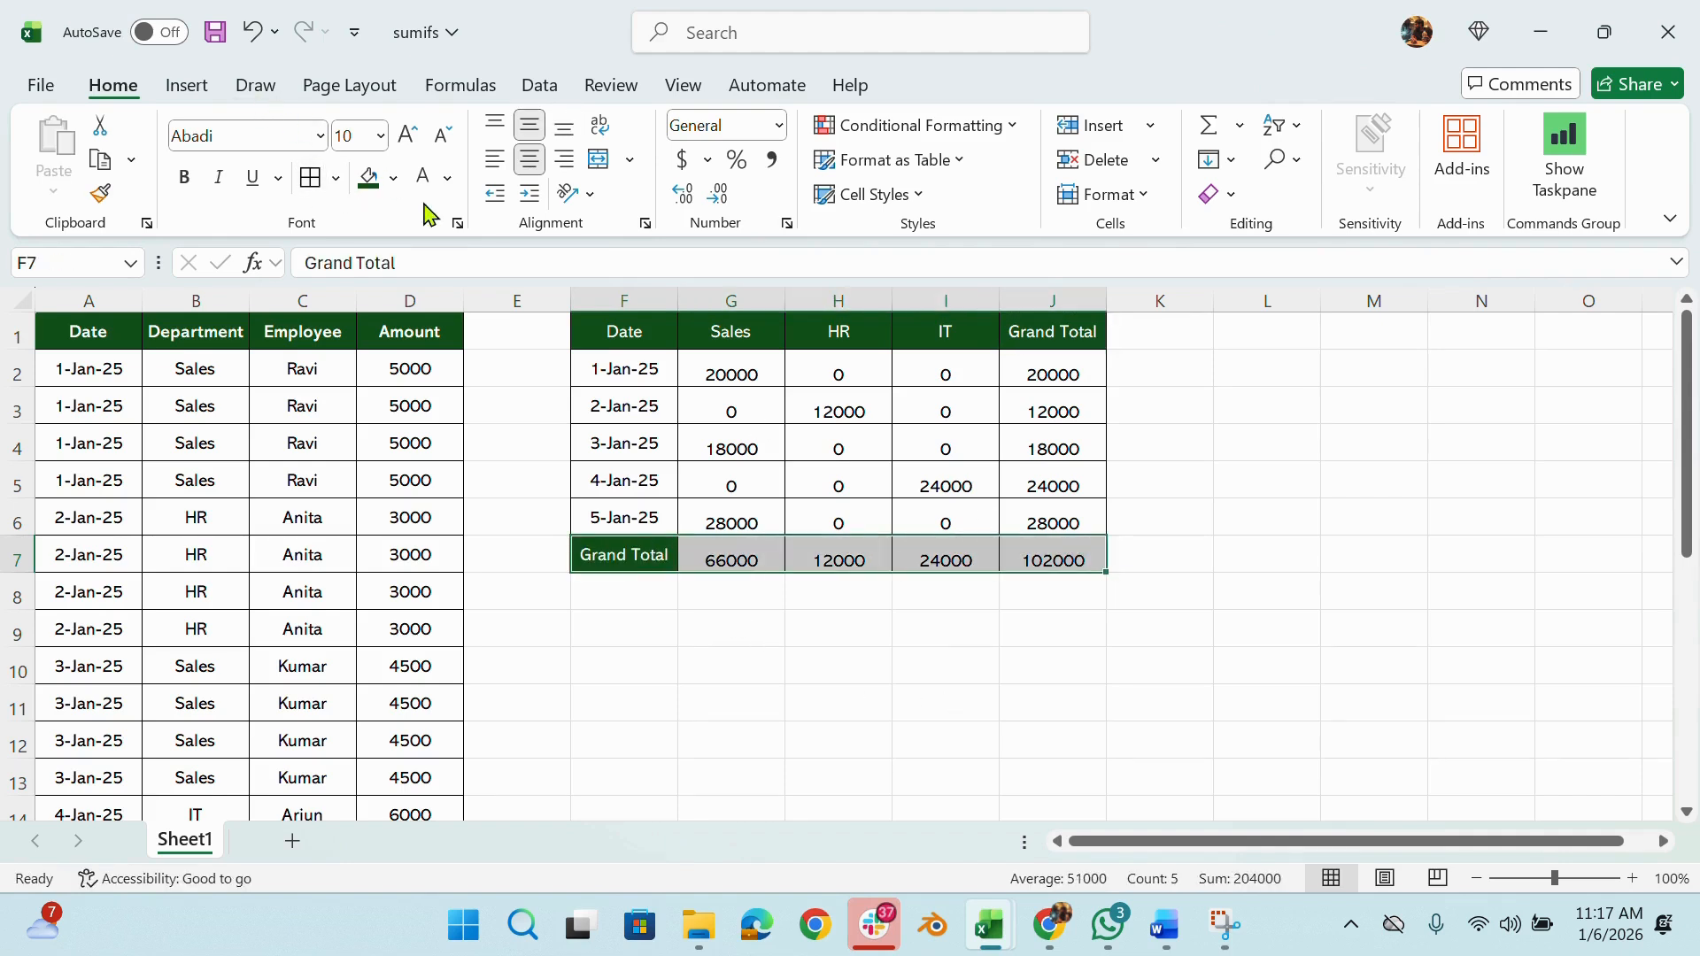
Shade the Grand Total row F7:J7 light grey
click(393, 177)
click(405, 335)
click(624, 592)
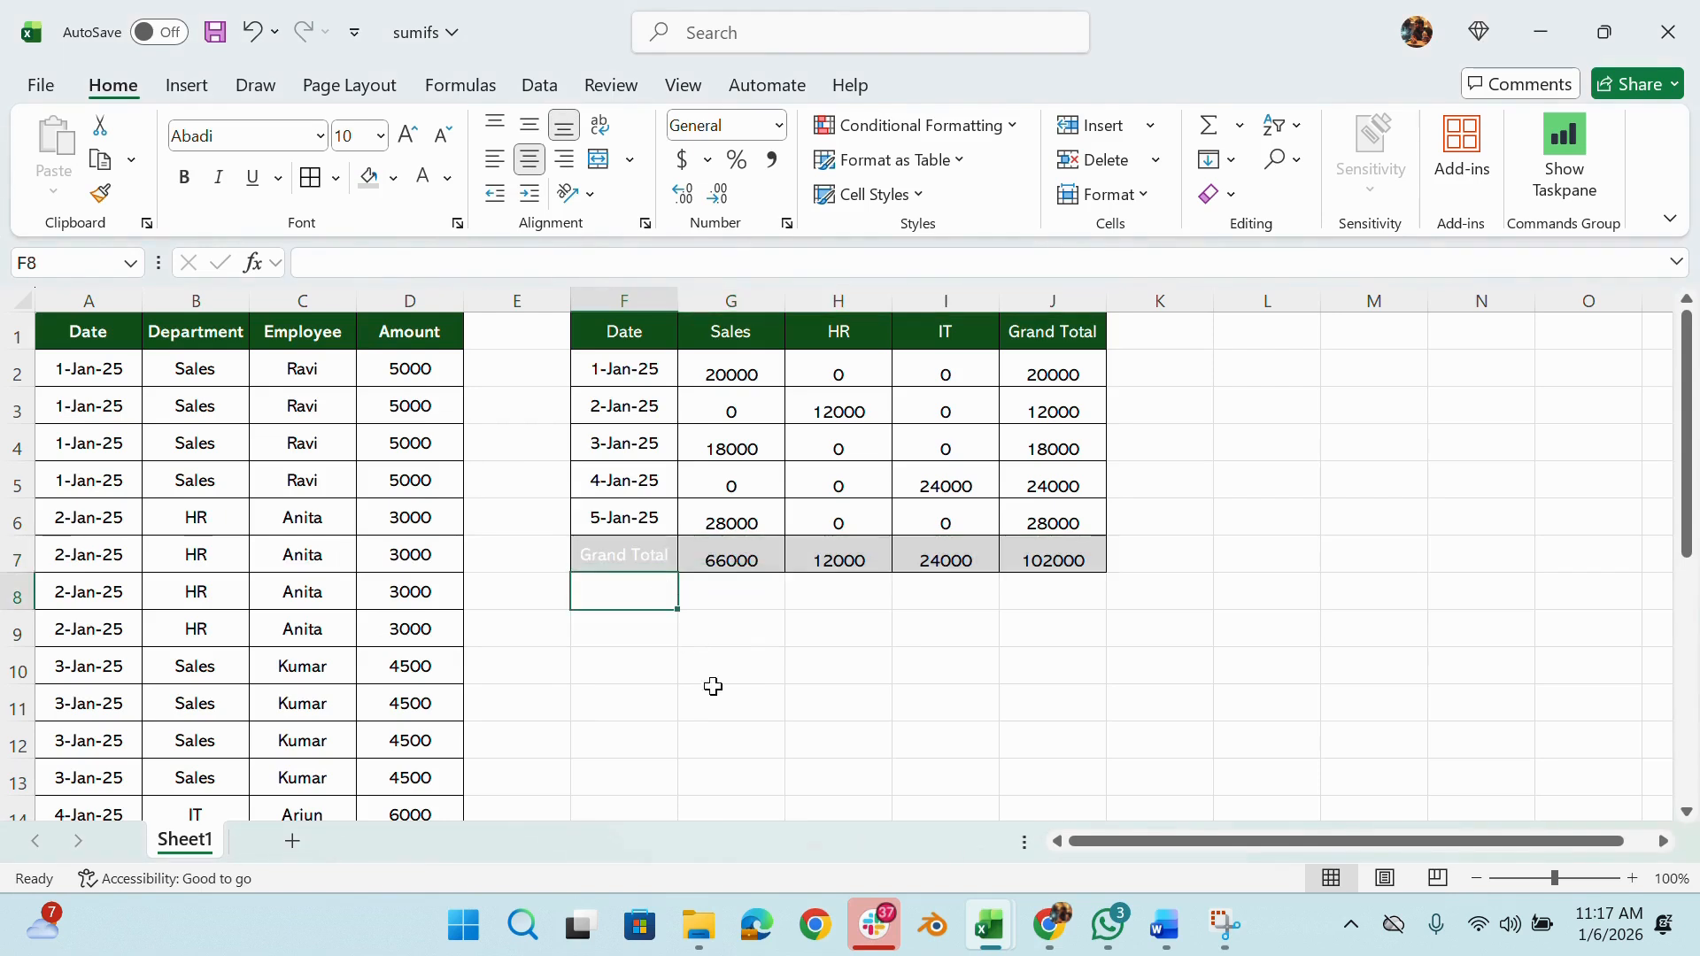
Set the text colour of the Grand Total row F7:J7 to black and save the workbook
drag(648, 564, 1074, 561)
click(449, 178)
click(462, 296)
click(897, 691)
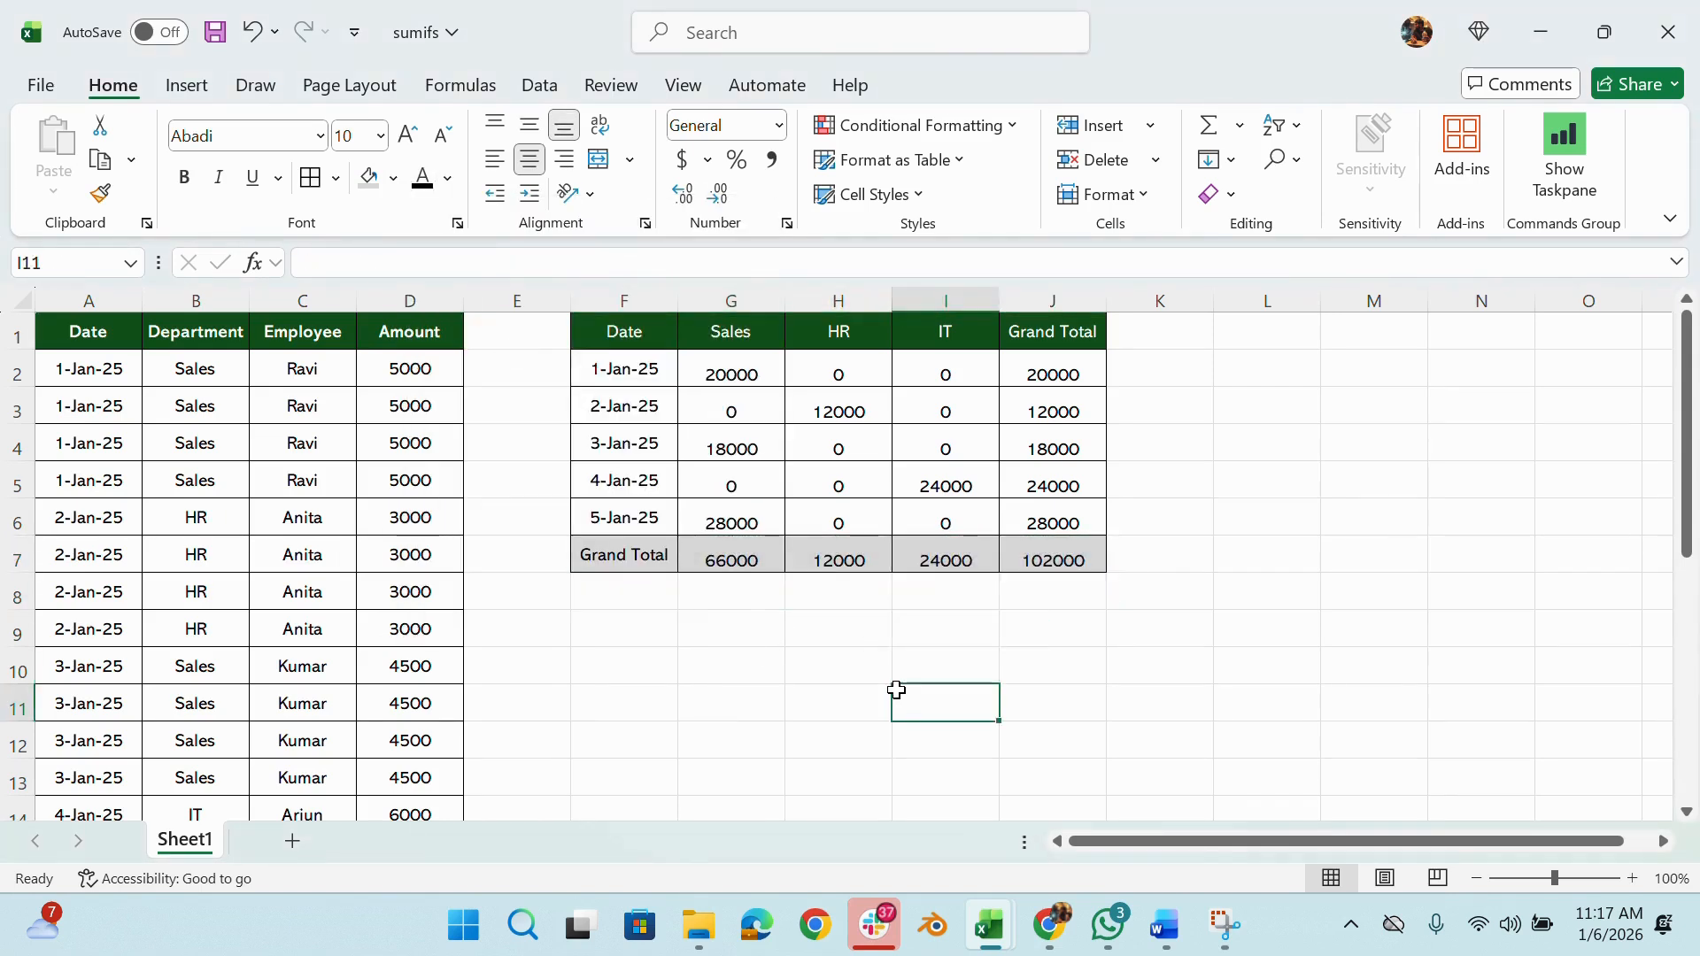
key(ctrl+s)
drag(579, 325, 1036, 560)
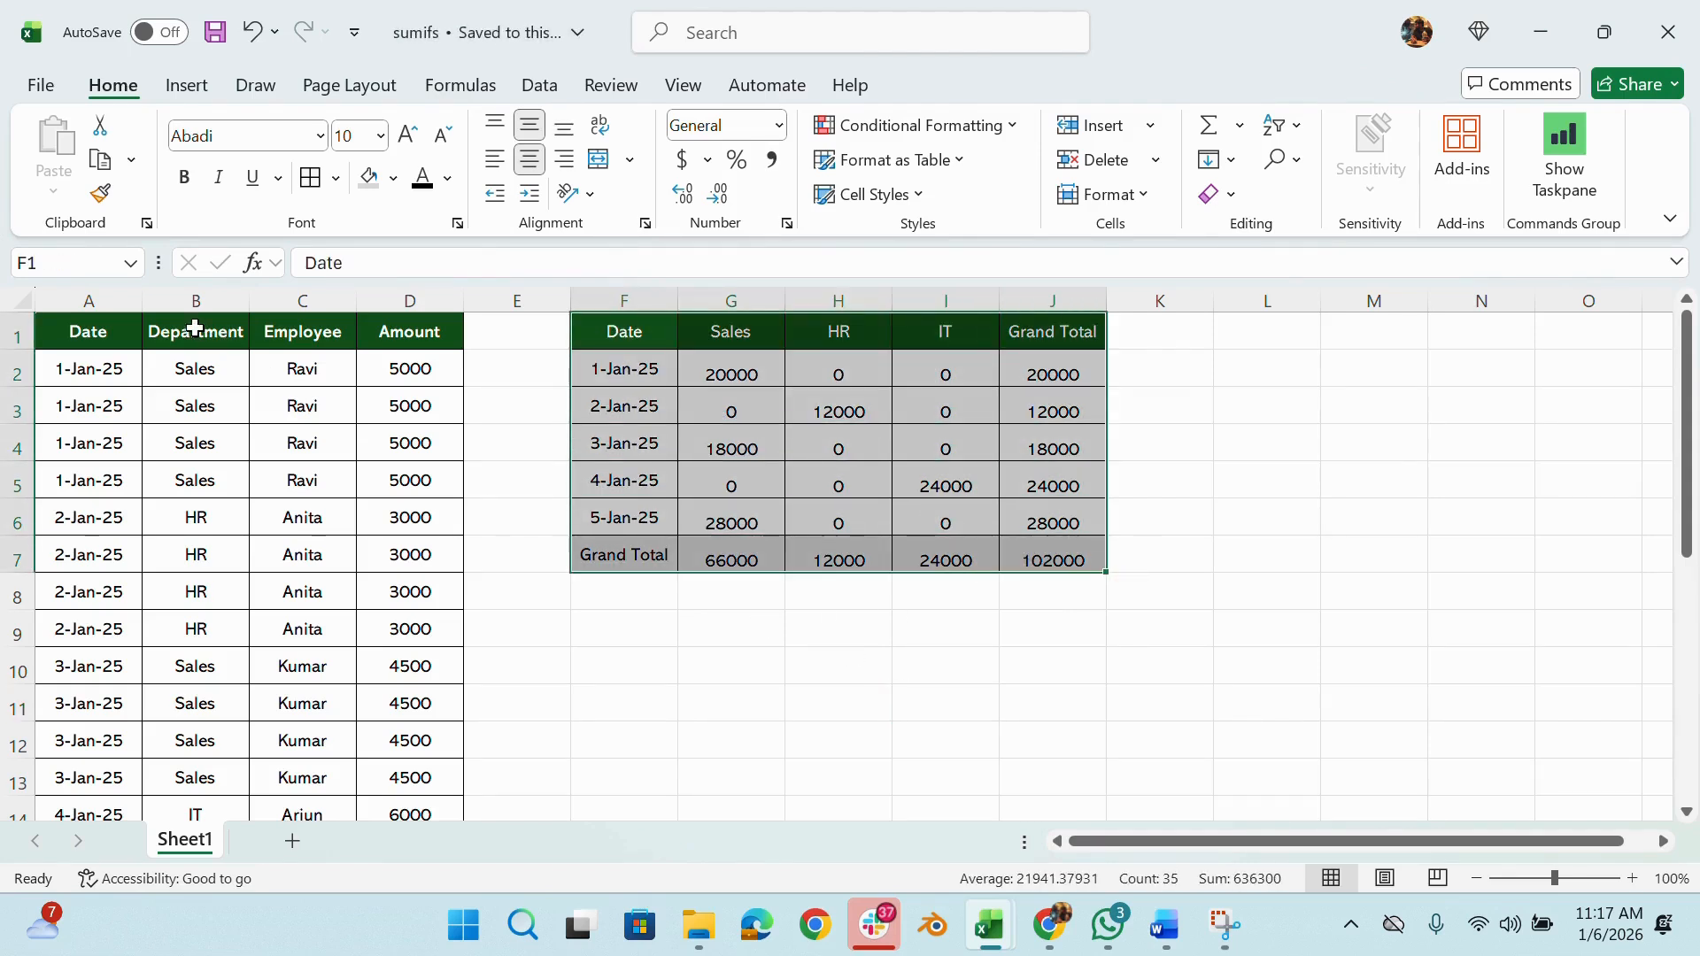
drag(98, 298, 422, 332)
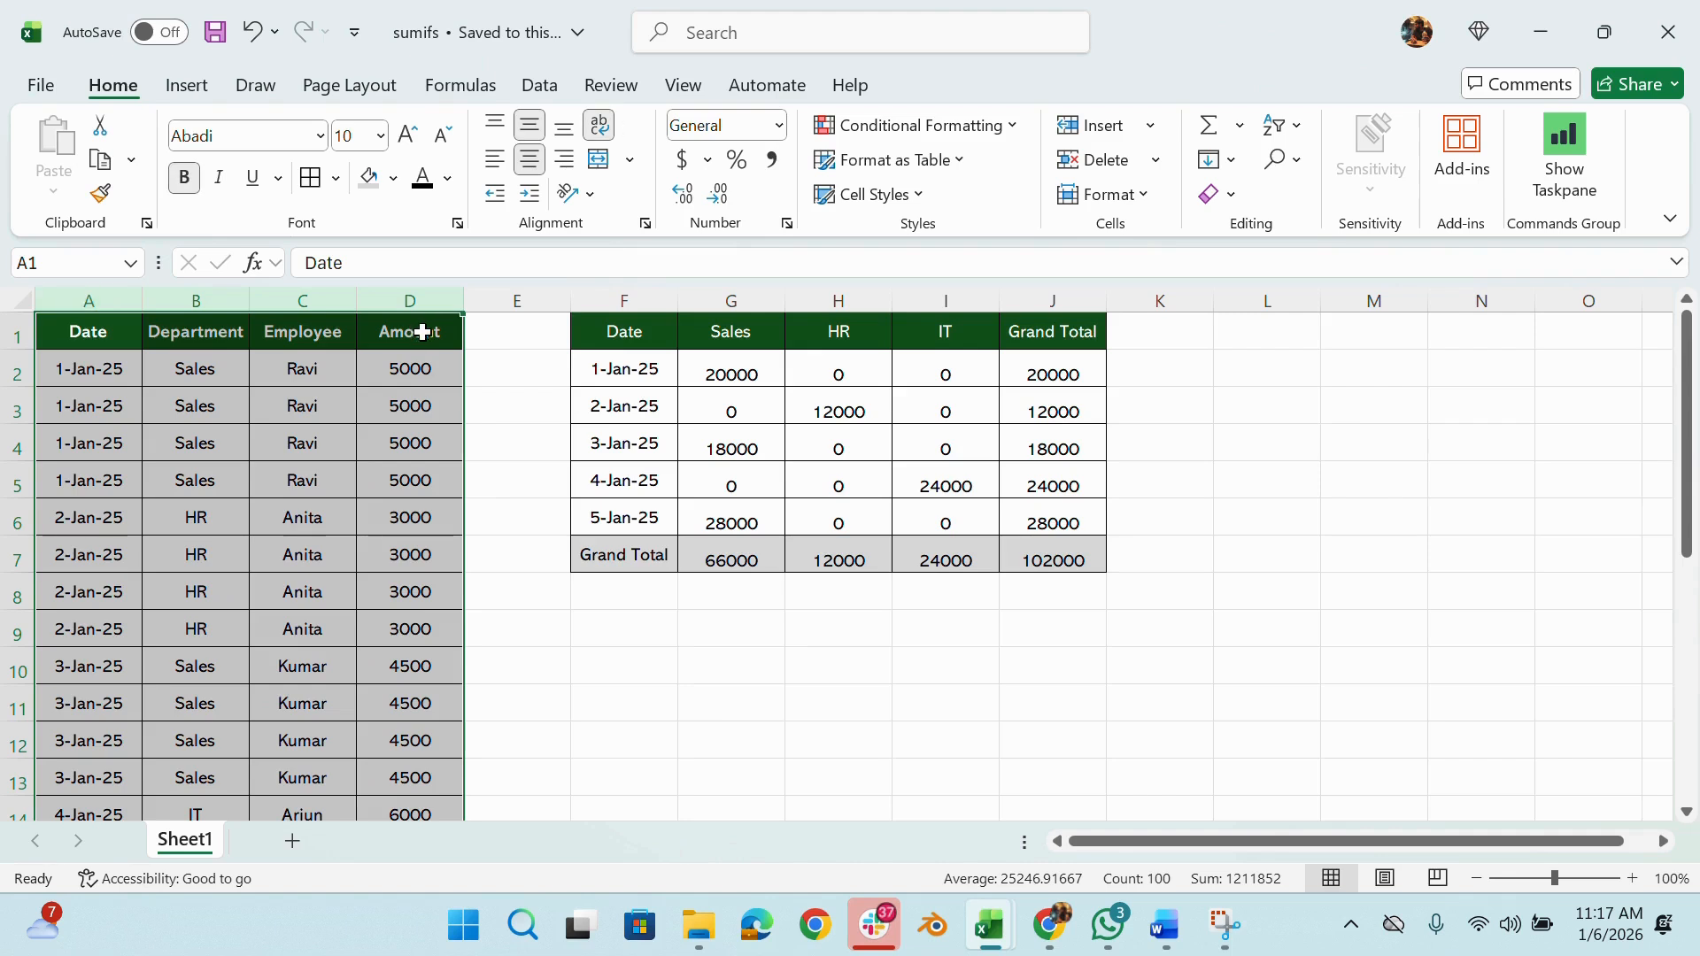
drag(658, 348, 1032, 555)
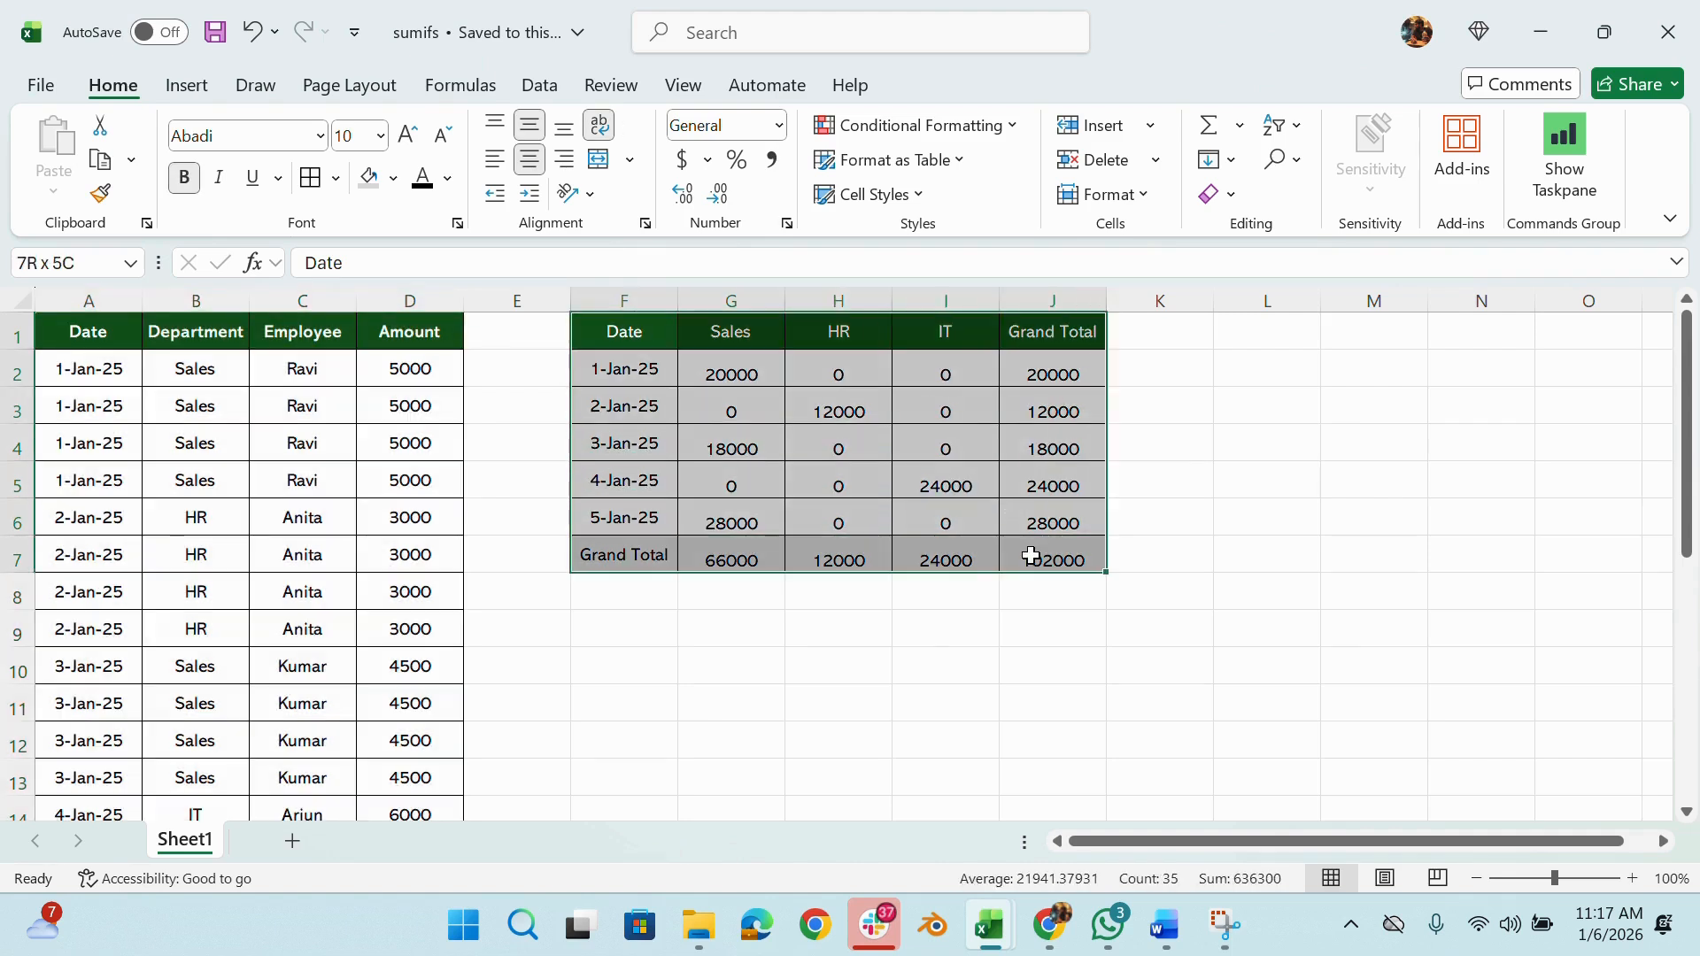